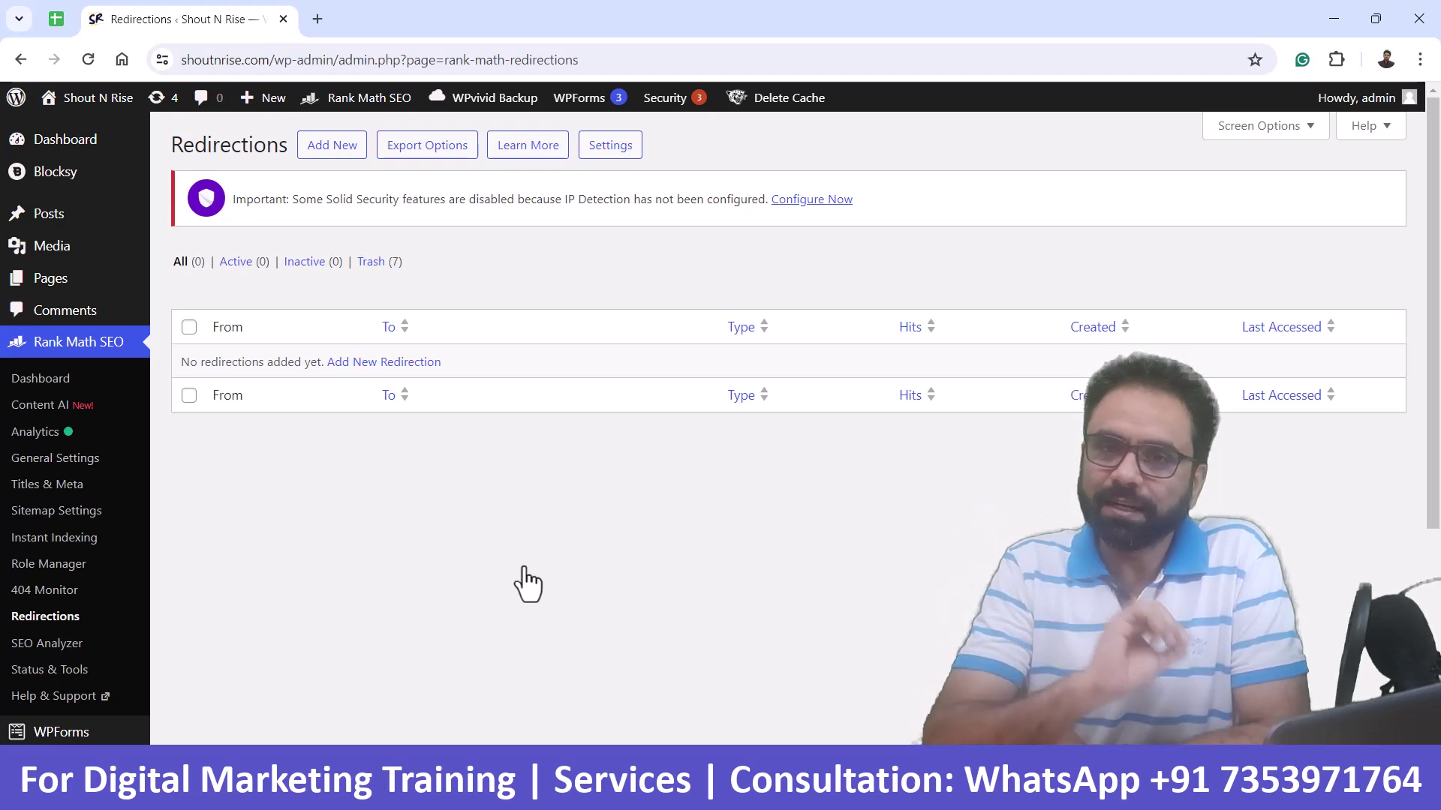
Step: Open a new redirection form and review its source URL, match type and destination URL fields
left_click(337, 154)
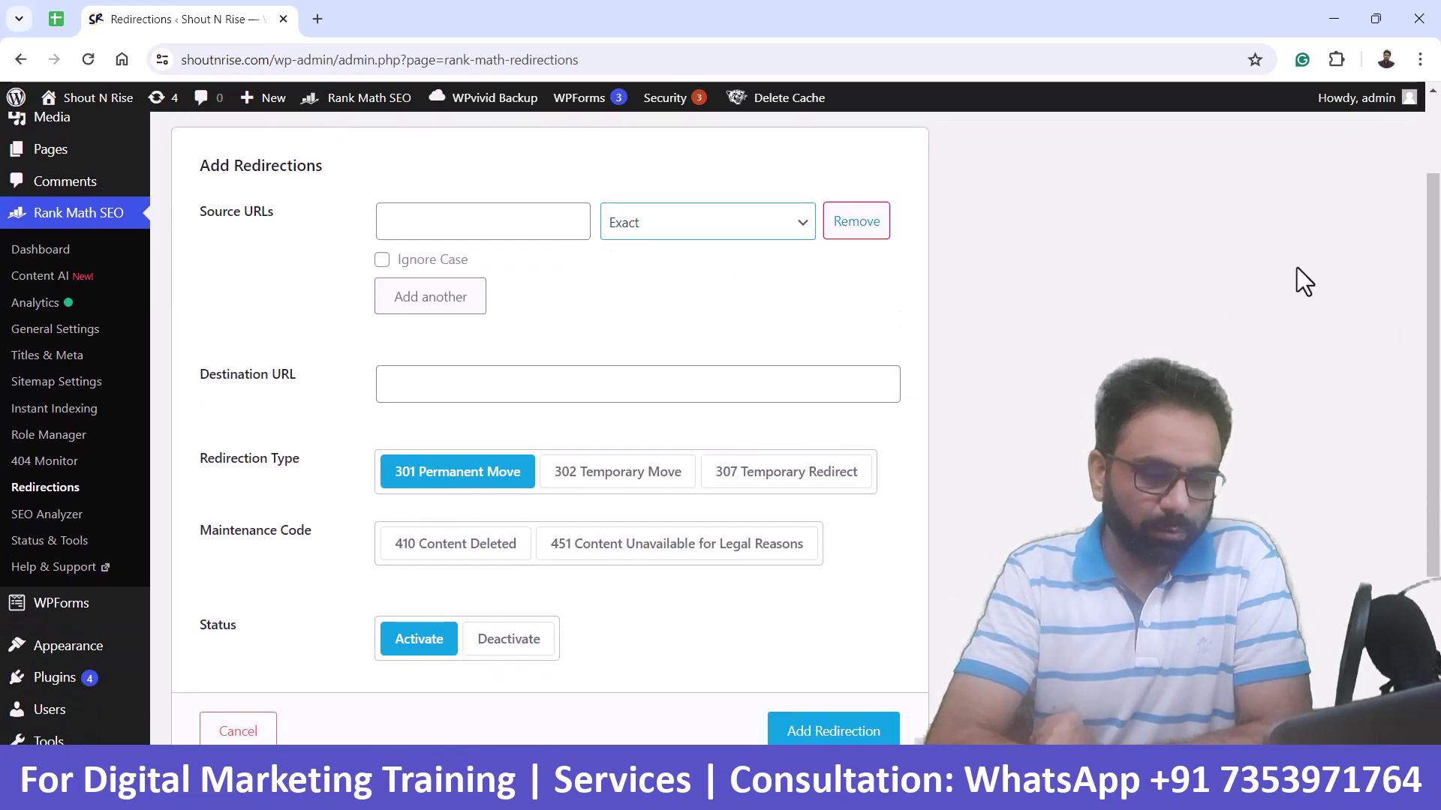
scroll(1435, 376, "down", 2)
scroll(1438, 383, "up", 3)
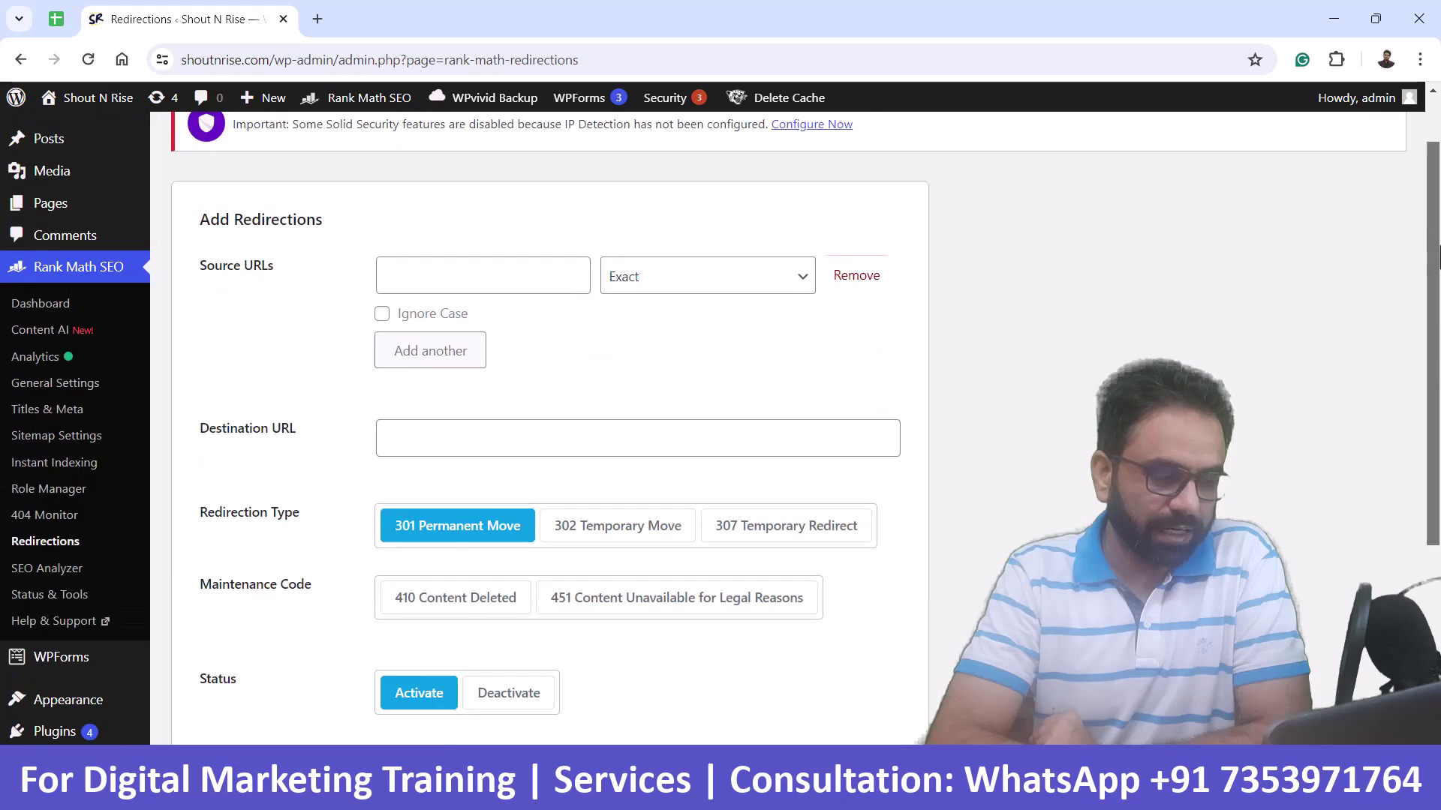
left_click(500, 289)
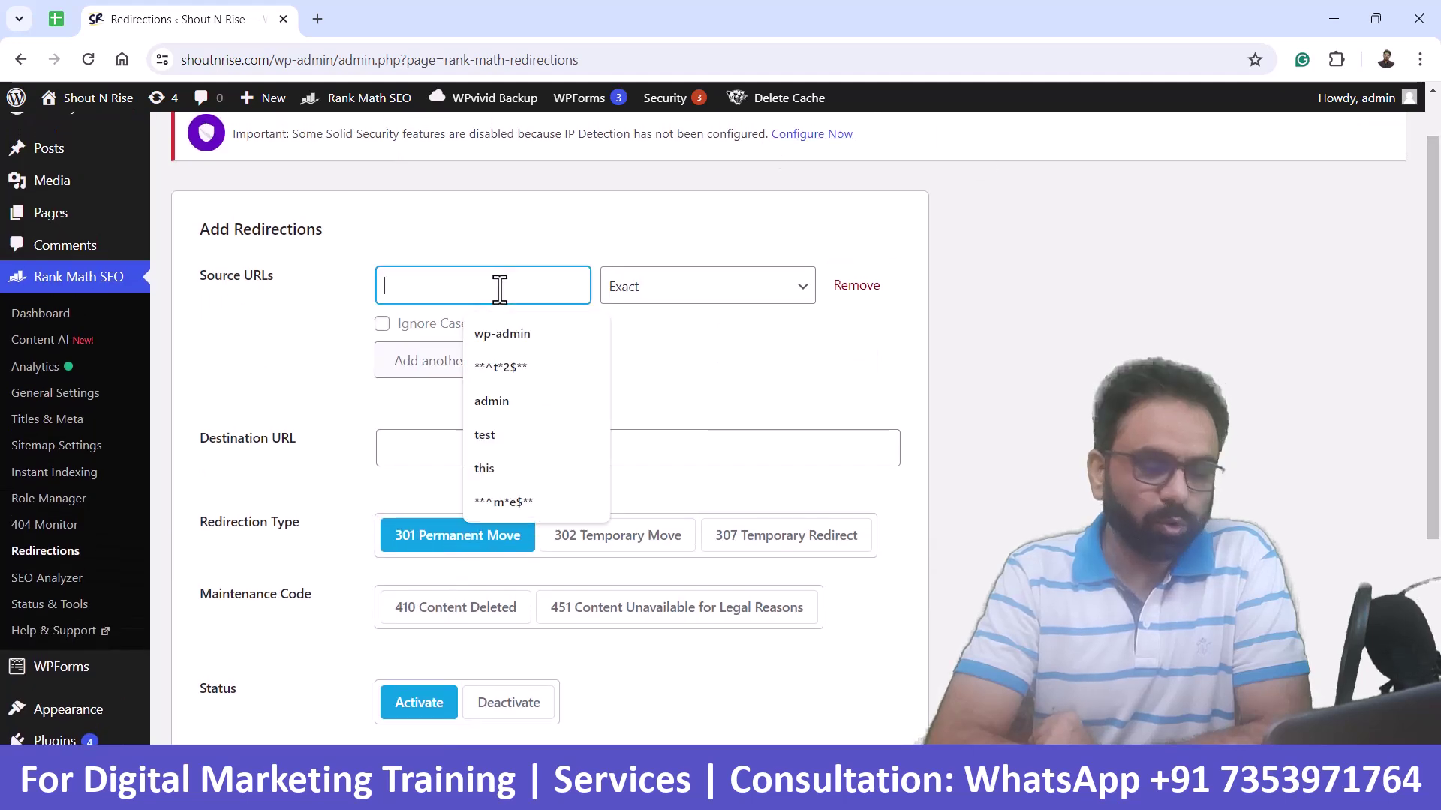
left_click(626, 244)
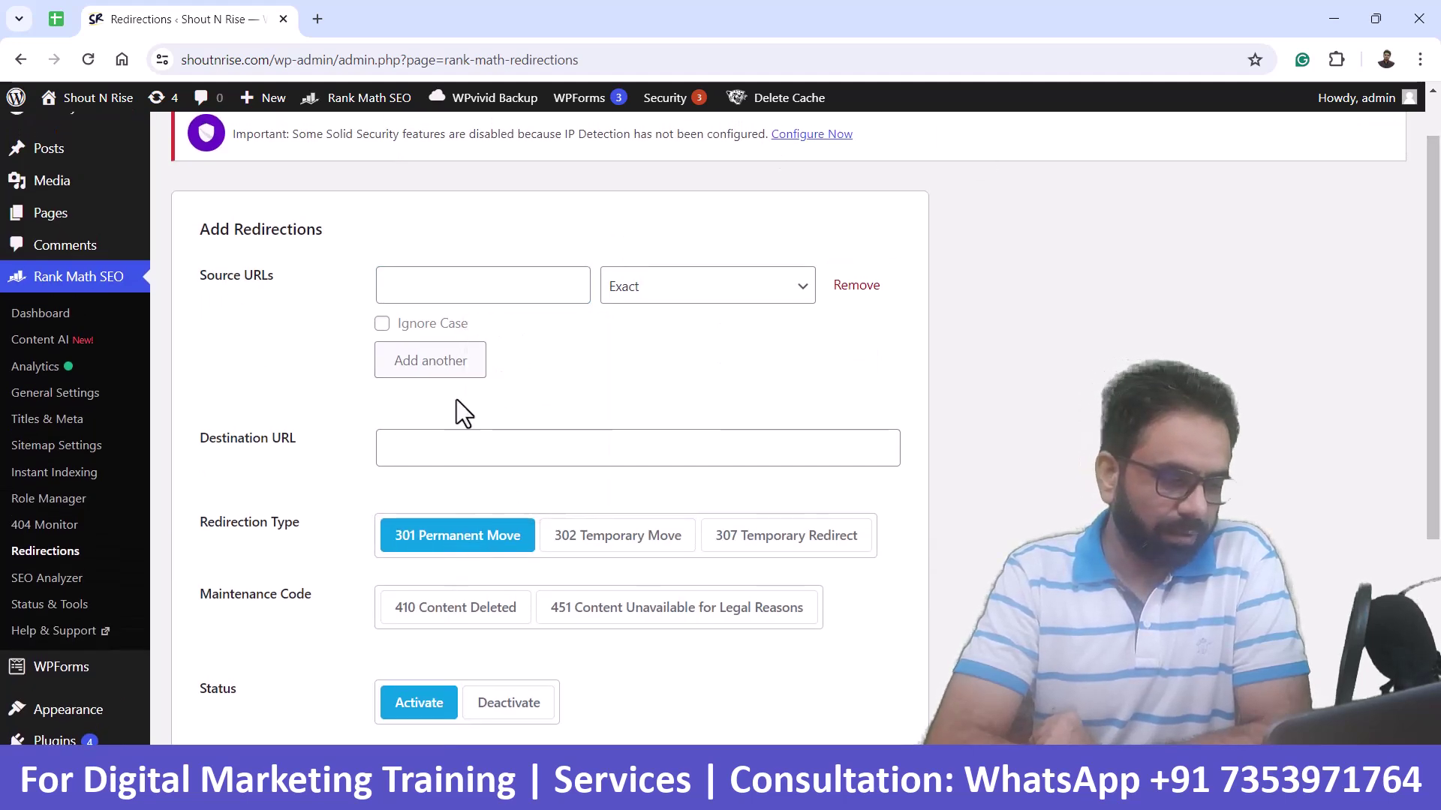
left_click(448, 450)
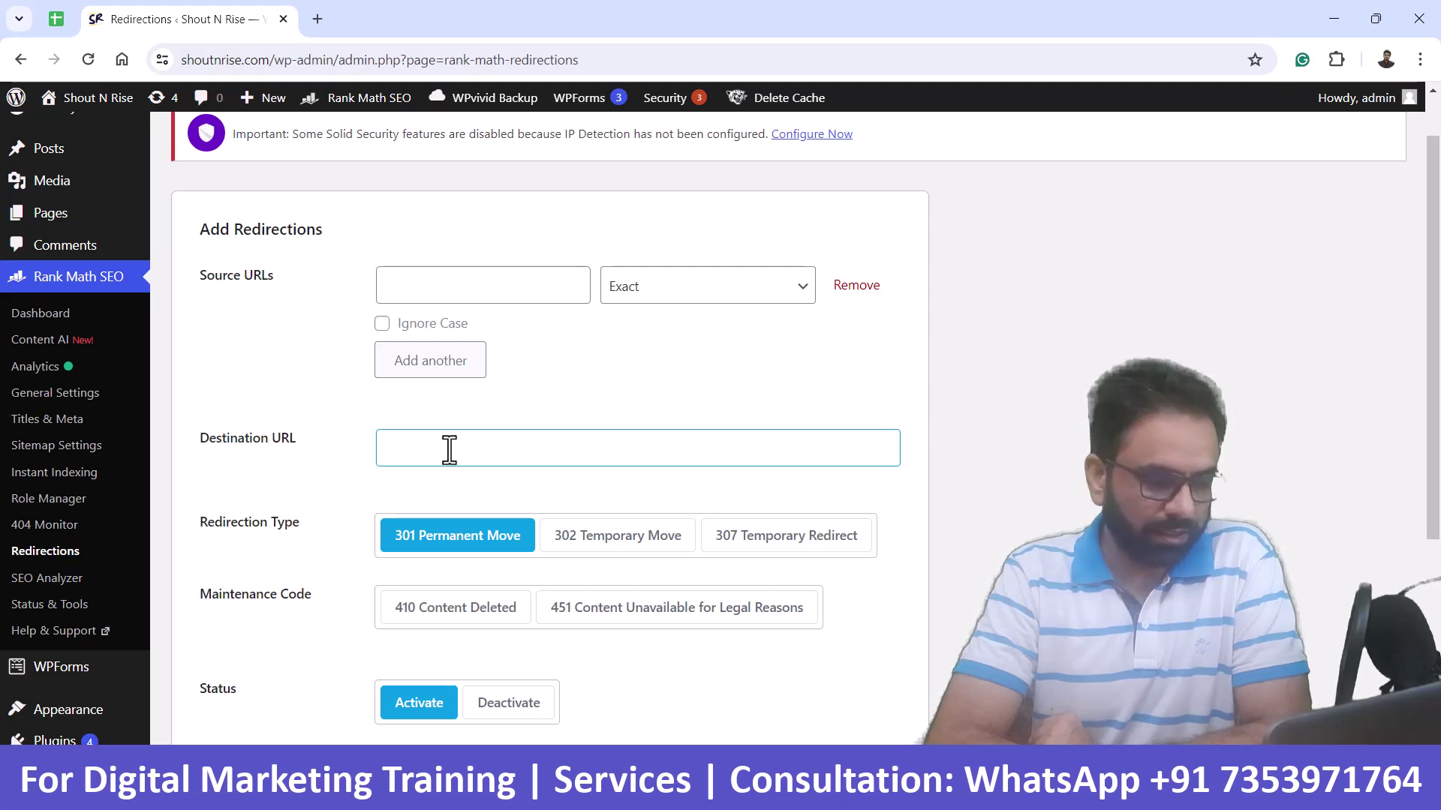
left_click(557, 296)
left_click(677, 359)
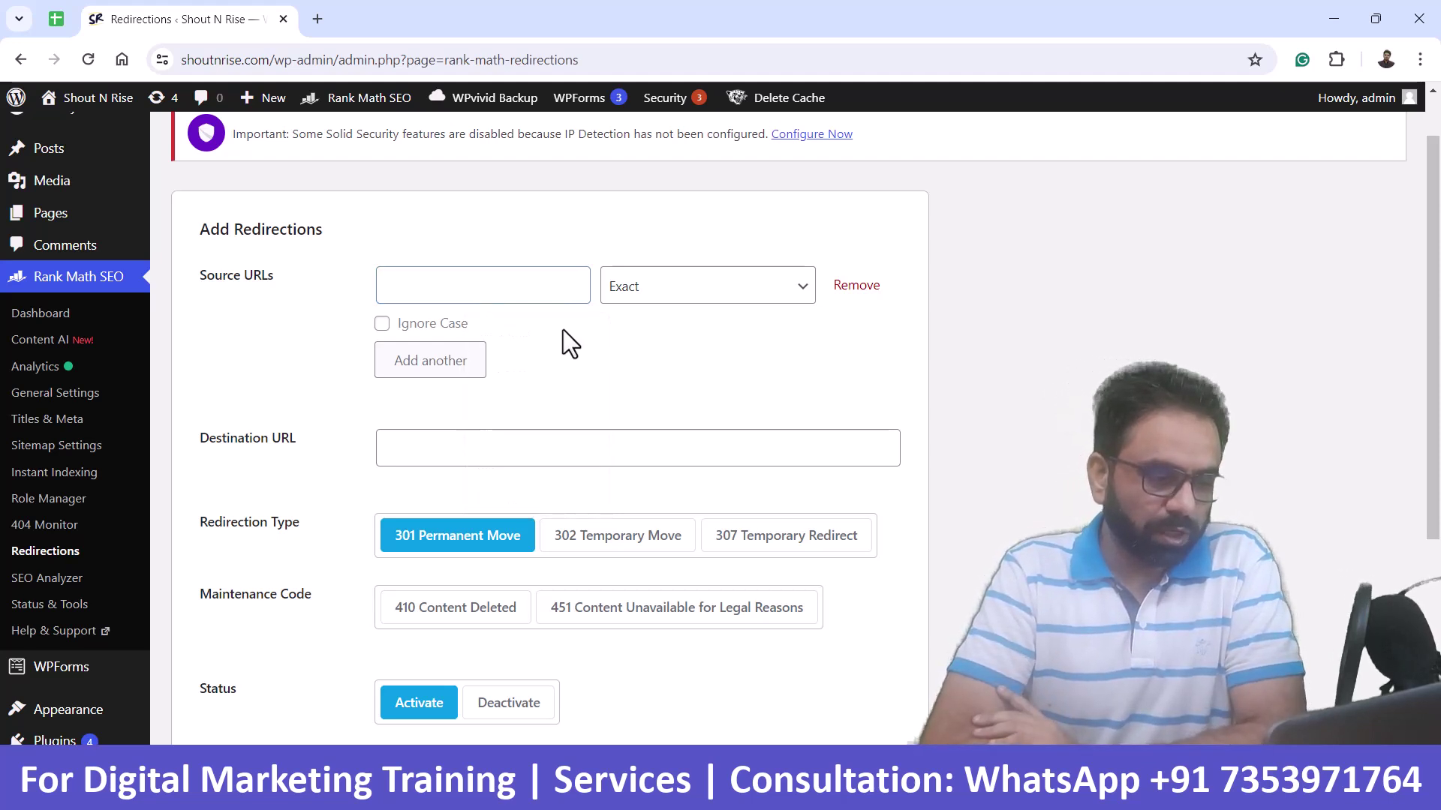
left_click(703, 299)
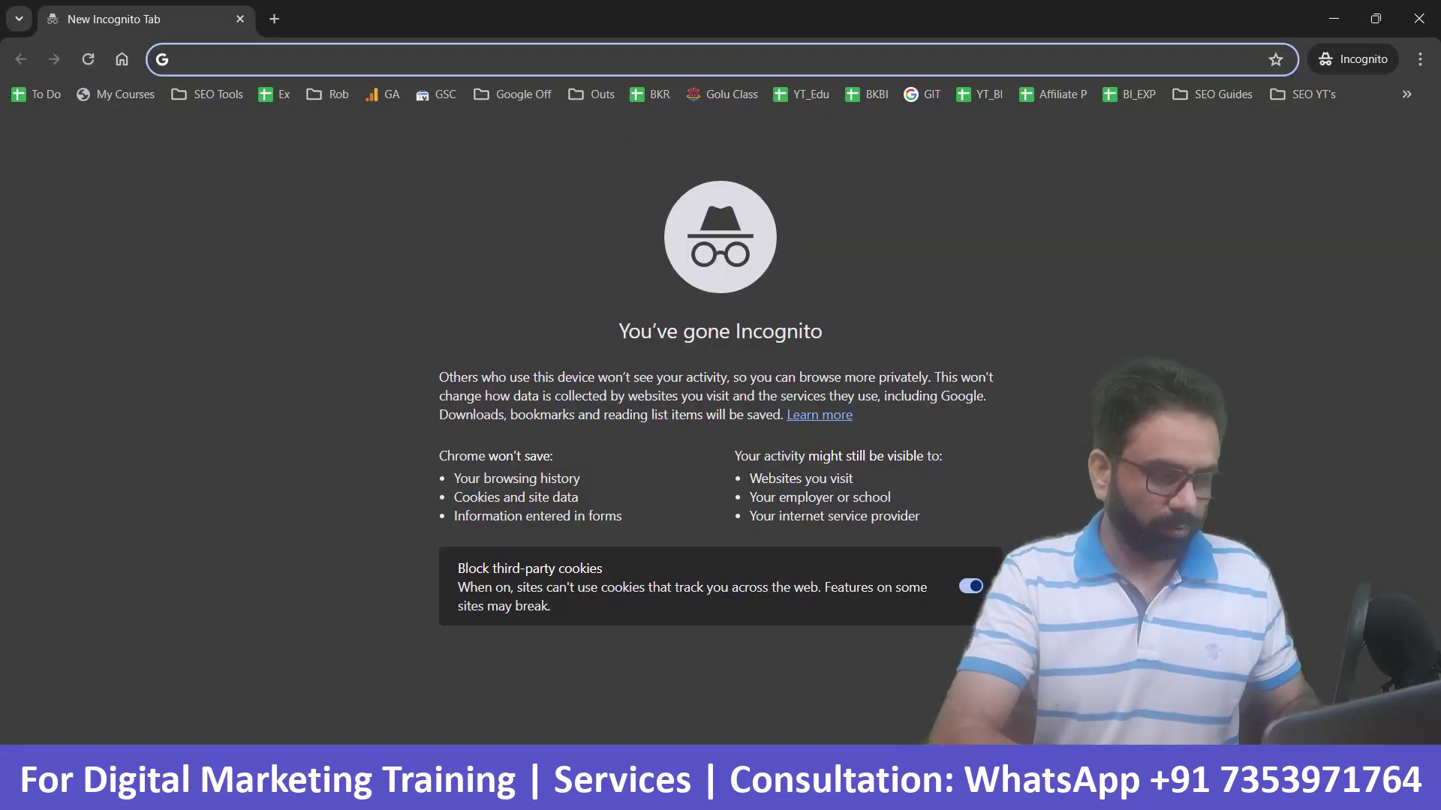
type("https://shoutnrise.com/this-is-test-post-2")
key("Return")
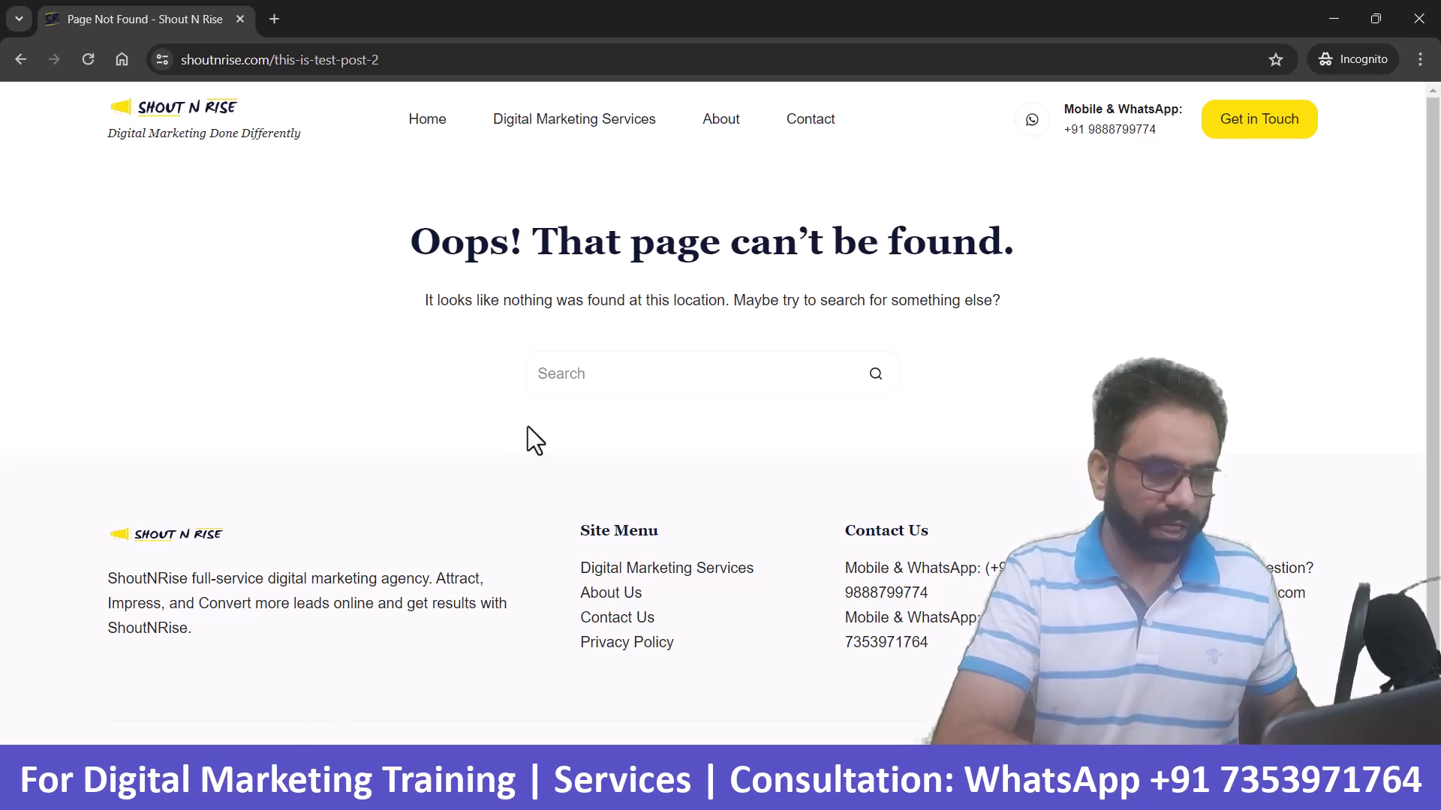
left_click(478, 60)
key("ctrl+c")
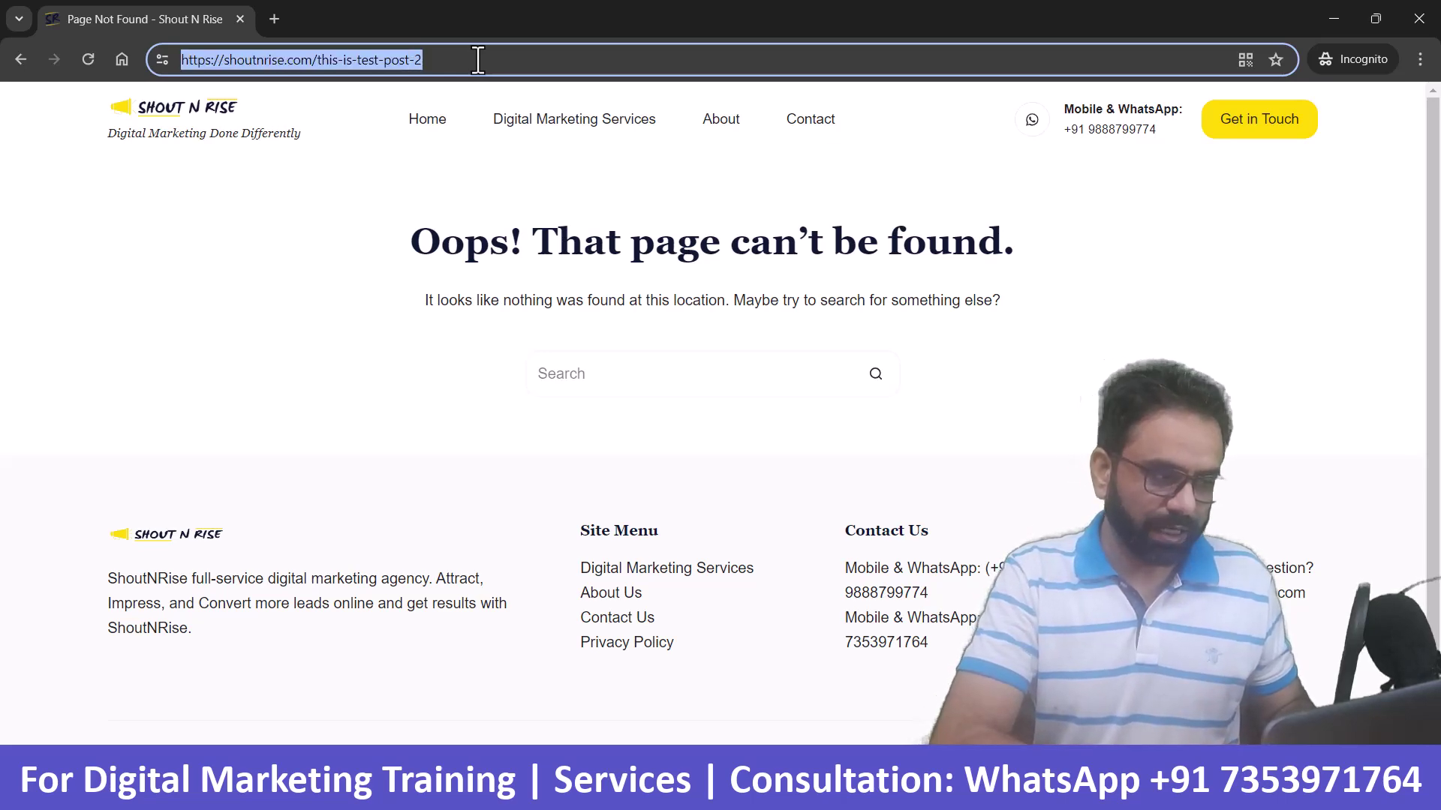
Step: Paste the copied address as the redirection's source URL and strip the domain, leaving only this-is-test-post-2
left_click(1336, 20)
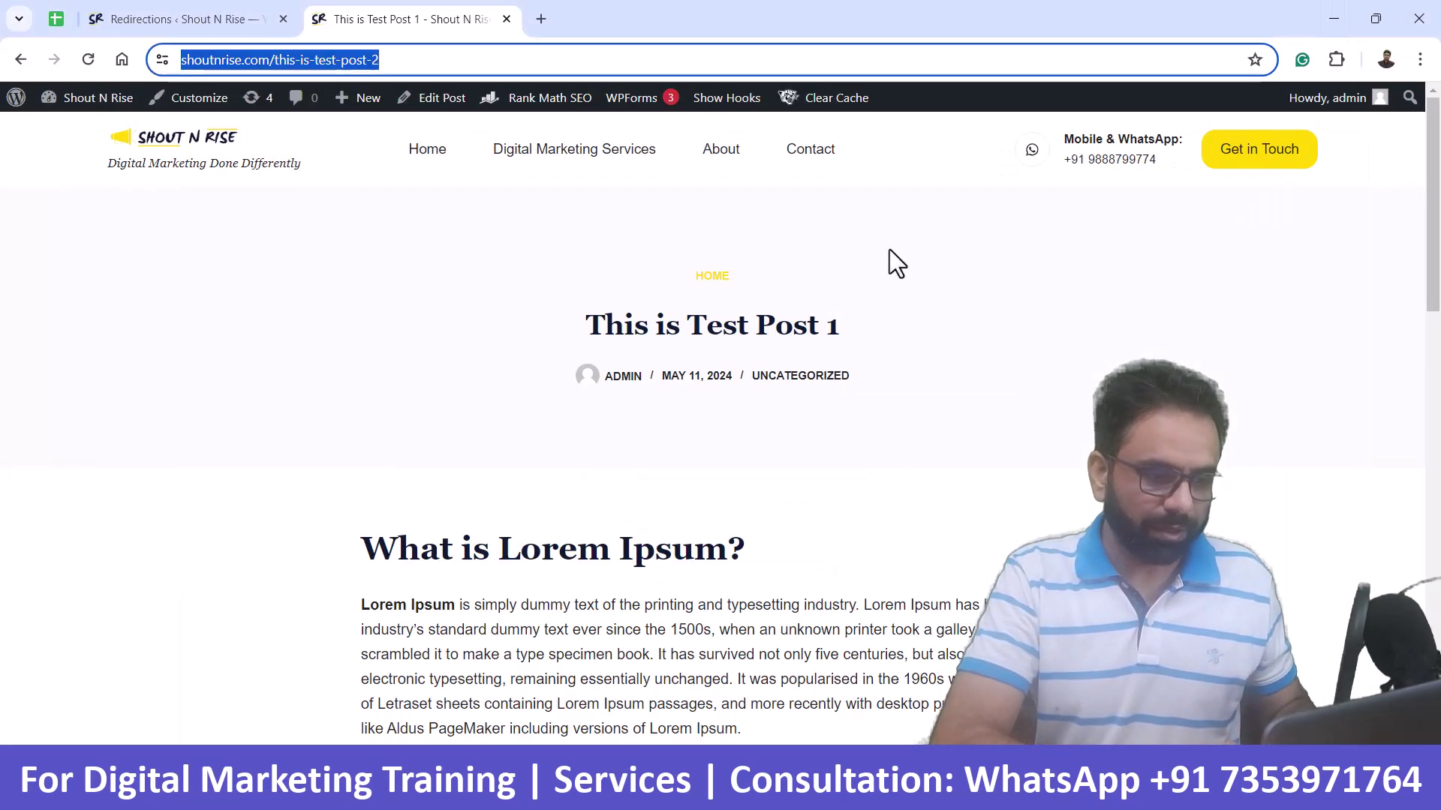
left_click(193, 4)
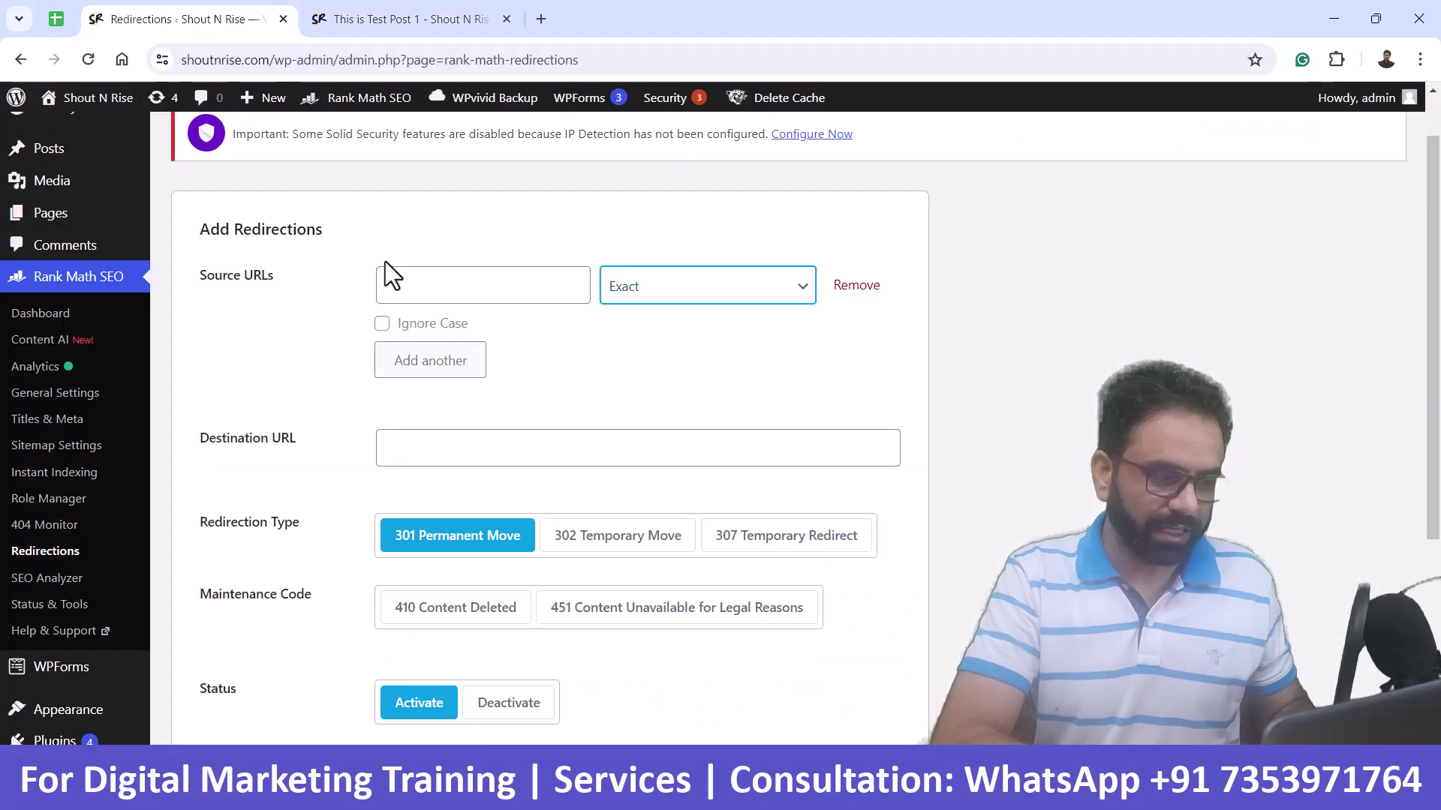
left_click(484, 277)
key("ctrl+v")
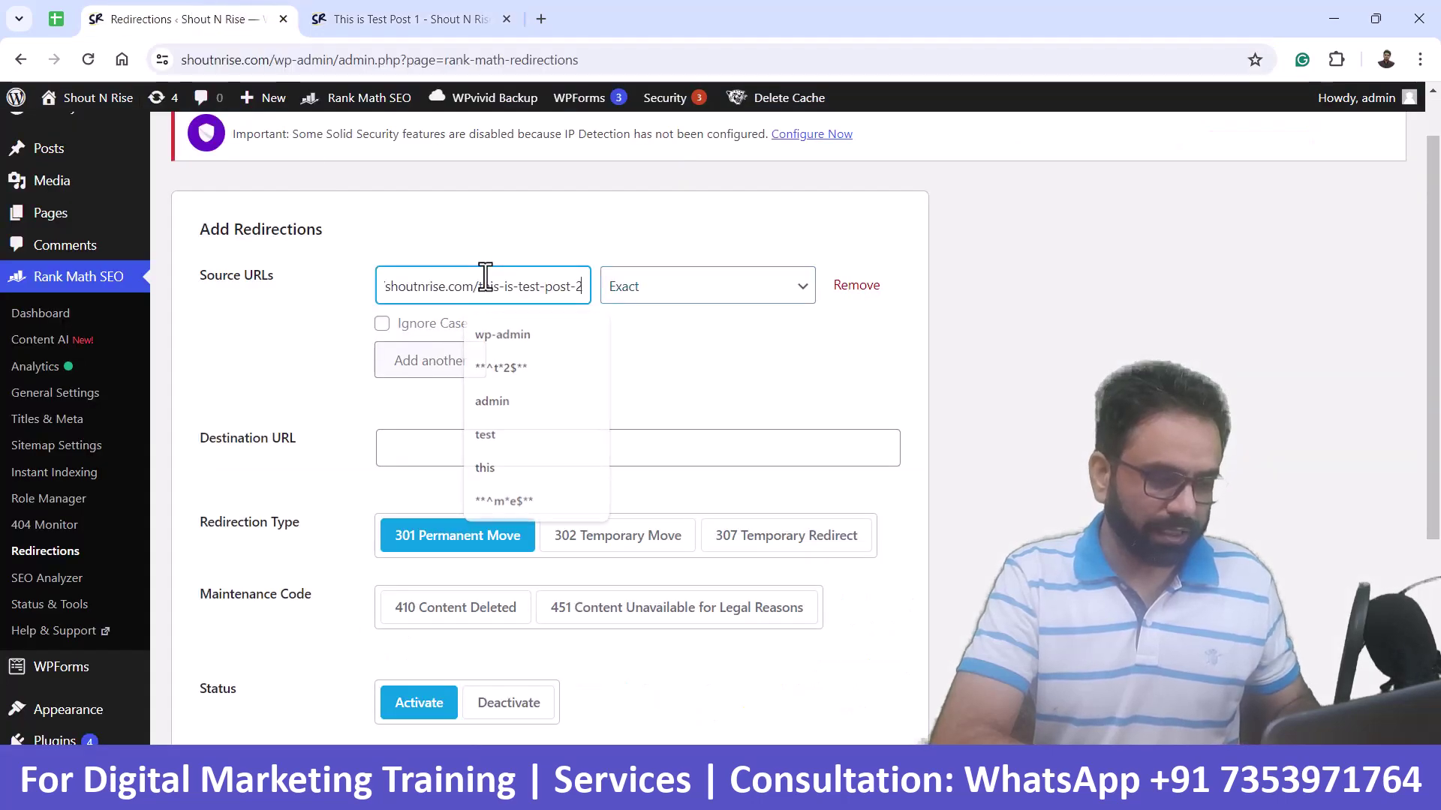
left_click_drag(483, 286, 201, 280)
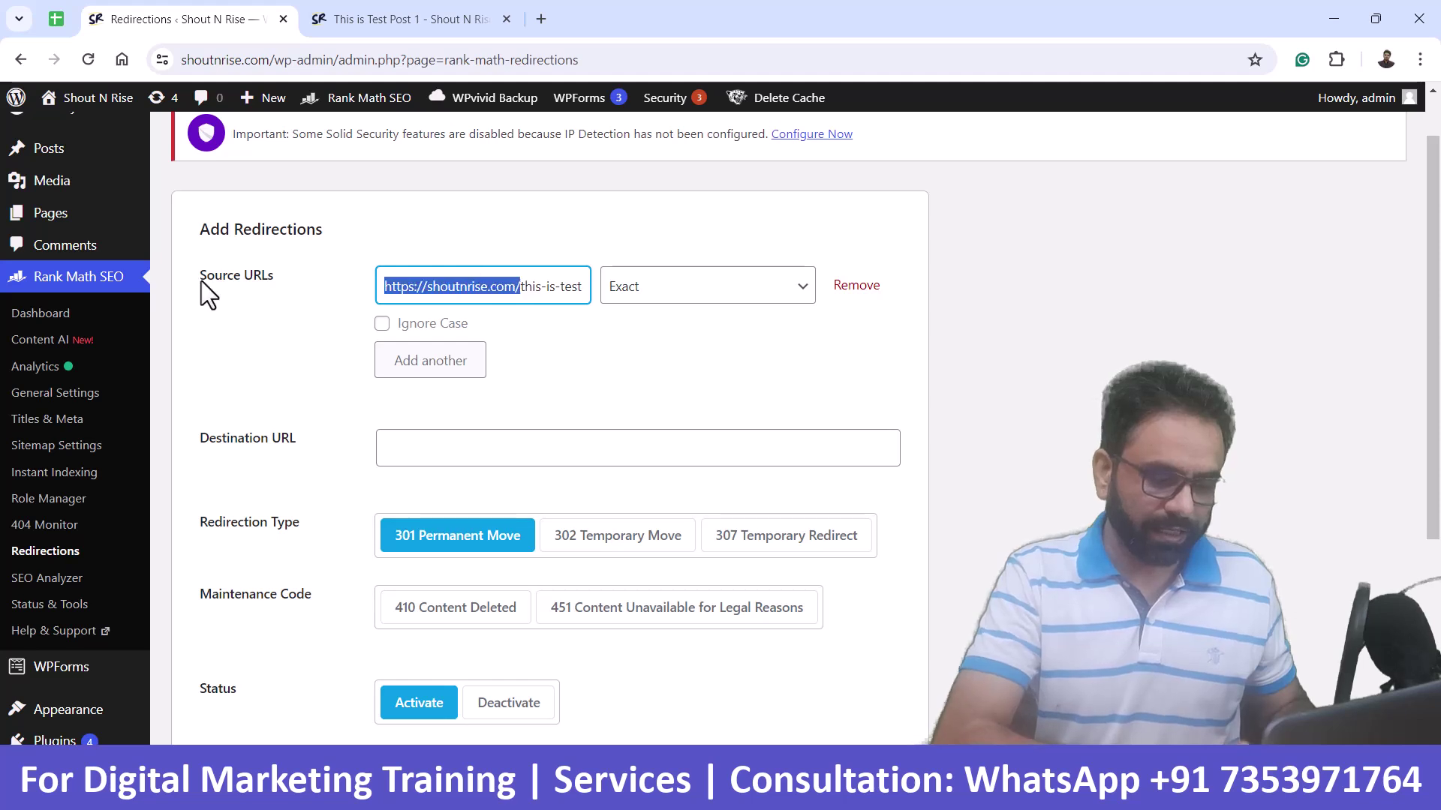
key("BackSpace")
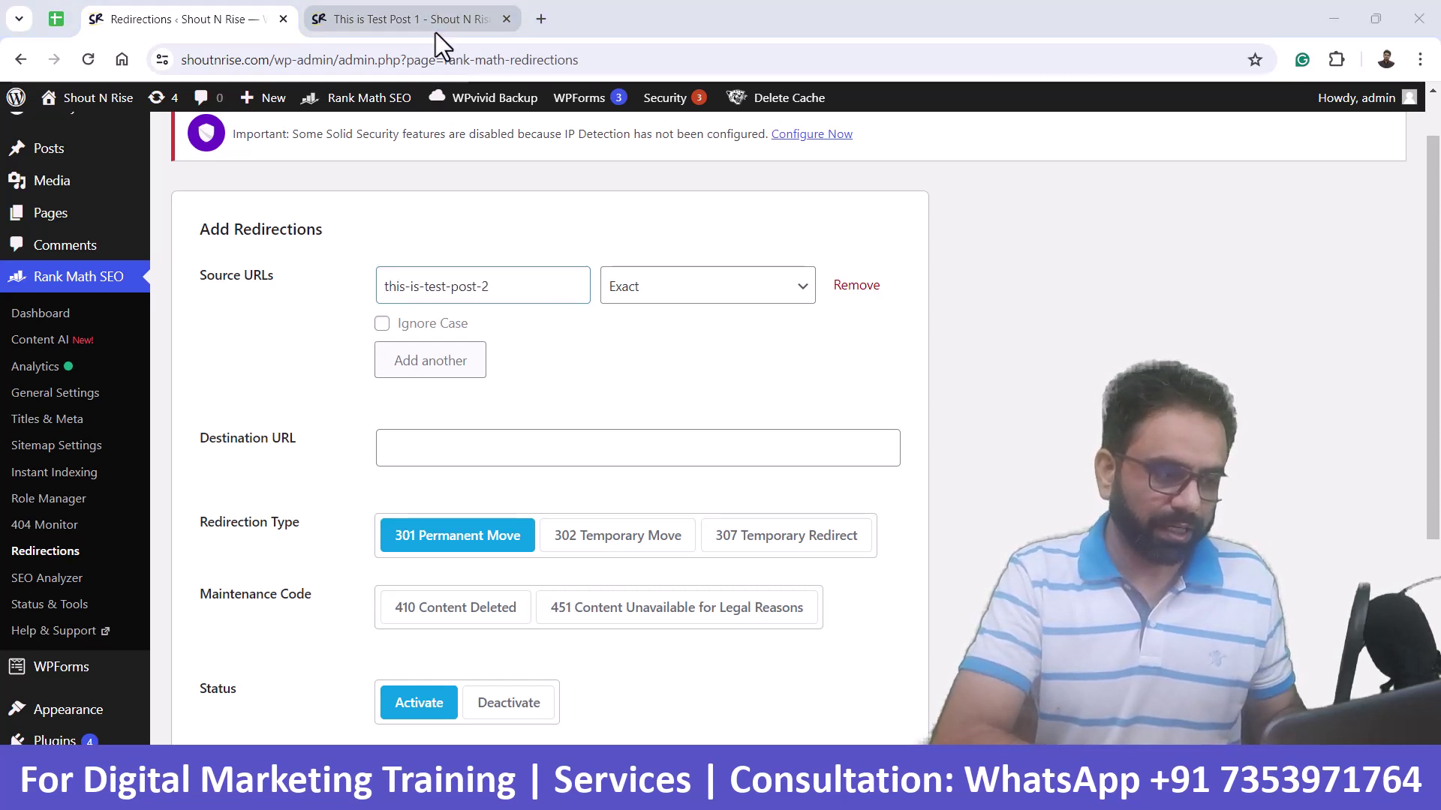
Step: Copy only the slug this-is-test-post-2 from the incognito page's address and return to the redirection's source field
key("alt+Tab")
left_click(325, 62)
left_click(327, 62)
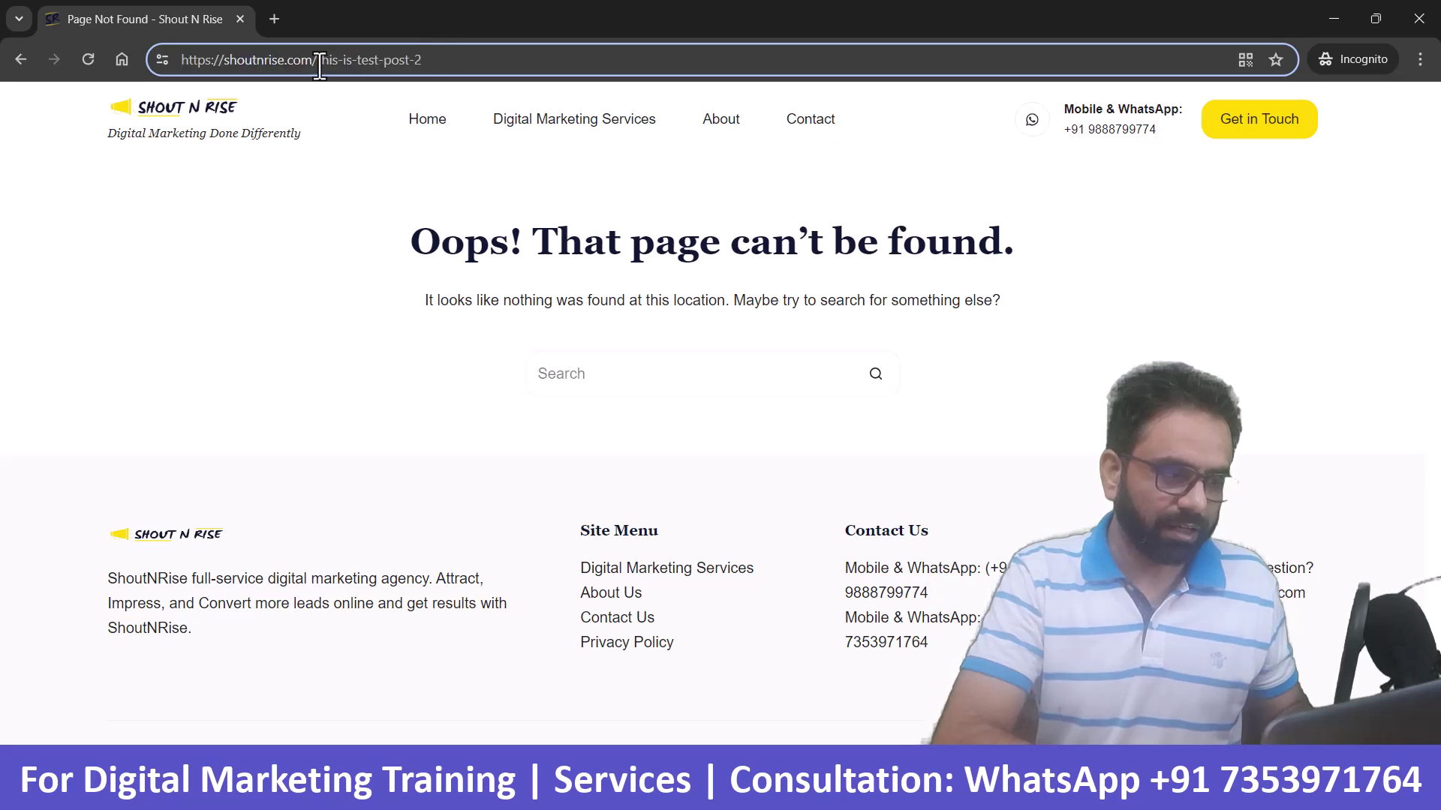
left_click_drag(326, 72, 448, 72)
key("ctrl+c")
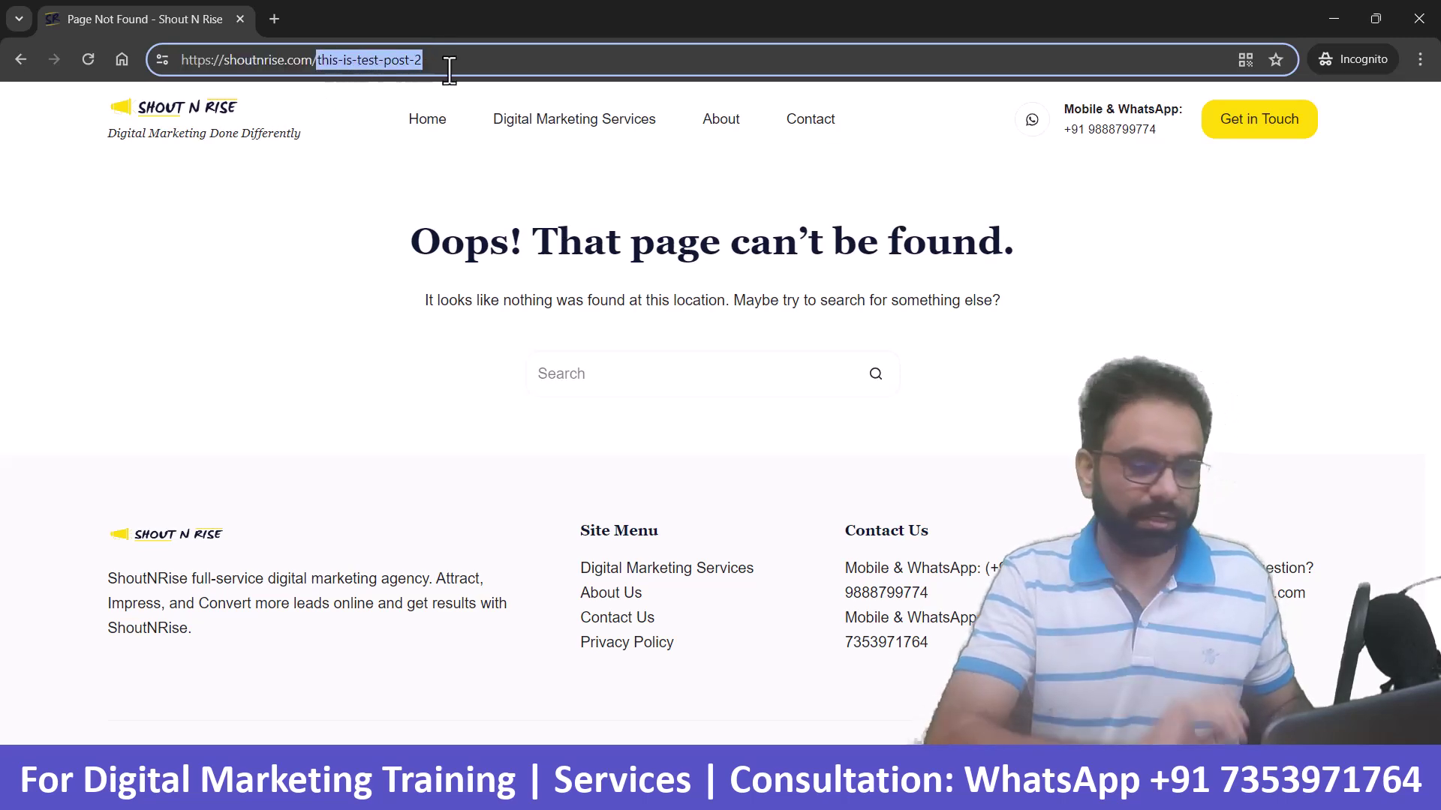
key("alt+Tab")
key("ctrl+v")
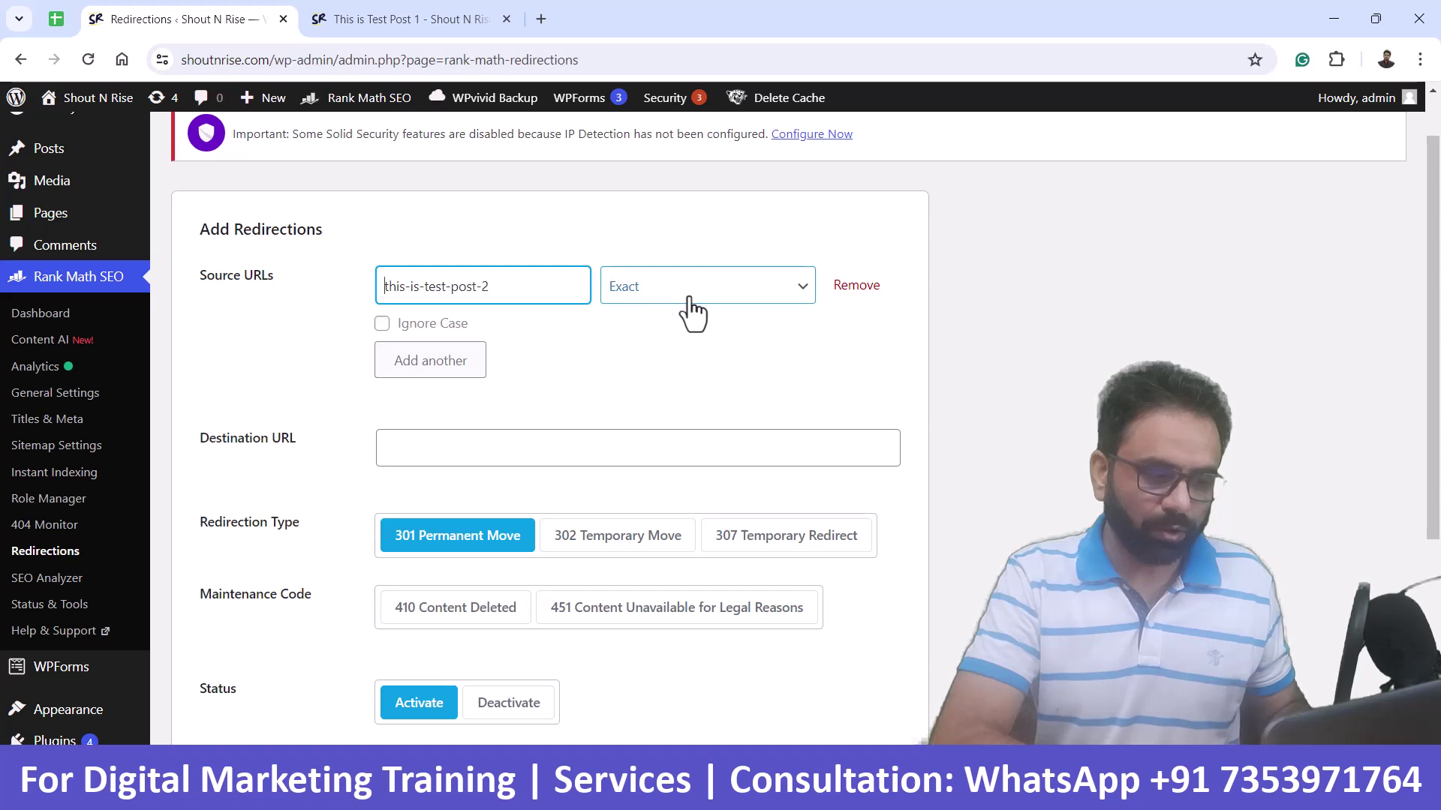
left_click(686, 298)
left_click(686, 300)
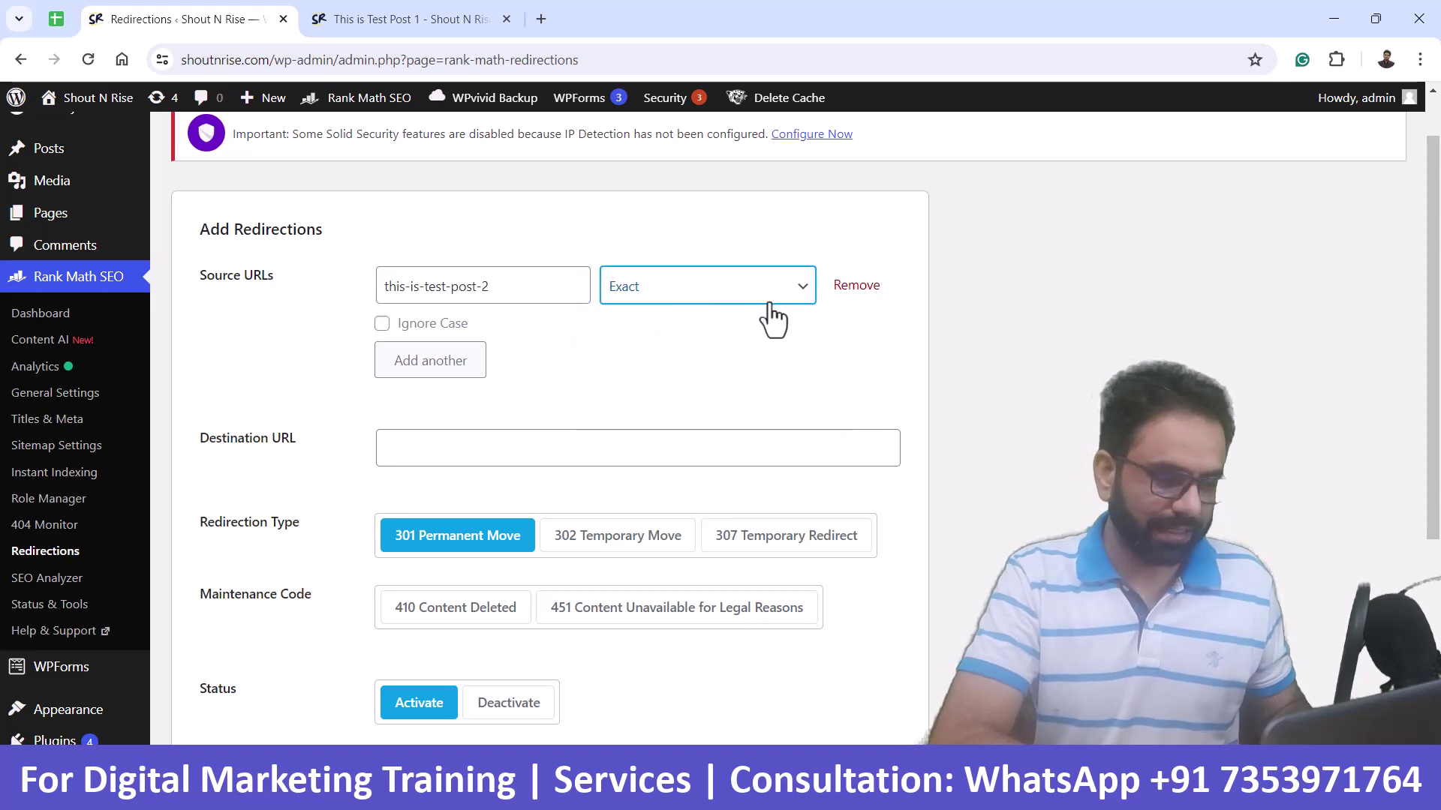
left_click(629, 444)
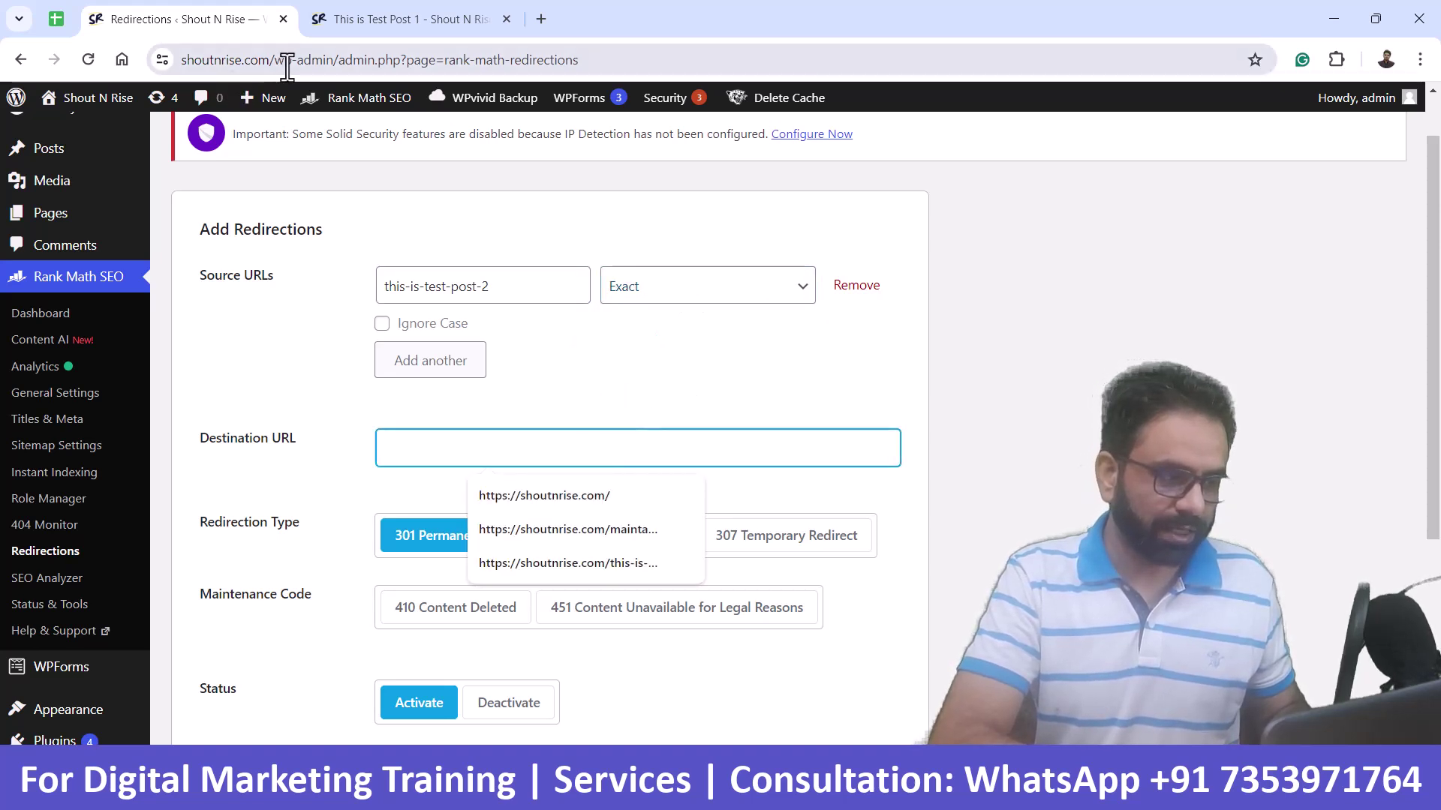
left_click_drag(271, 62, 3, 19)
key("ctrl+c")
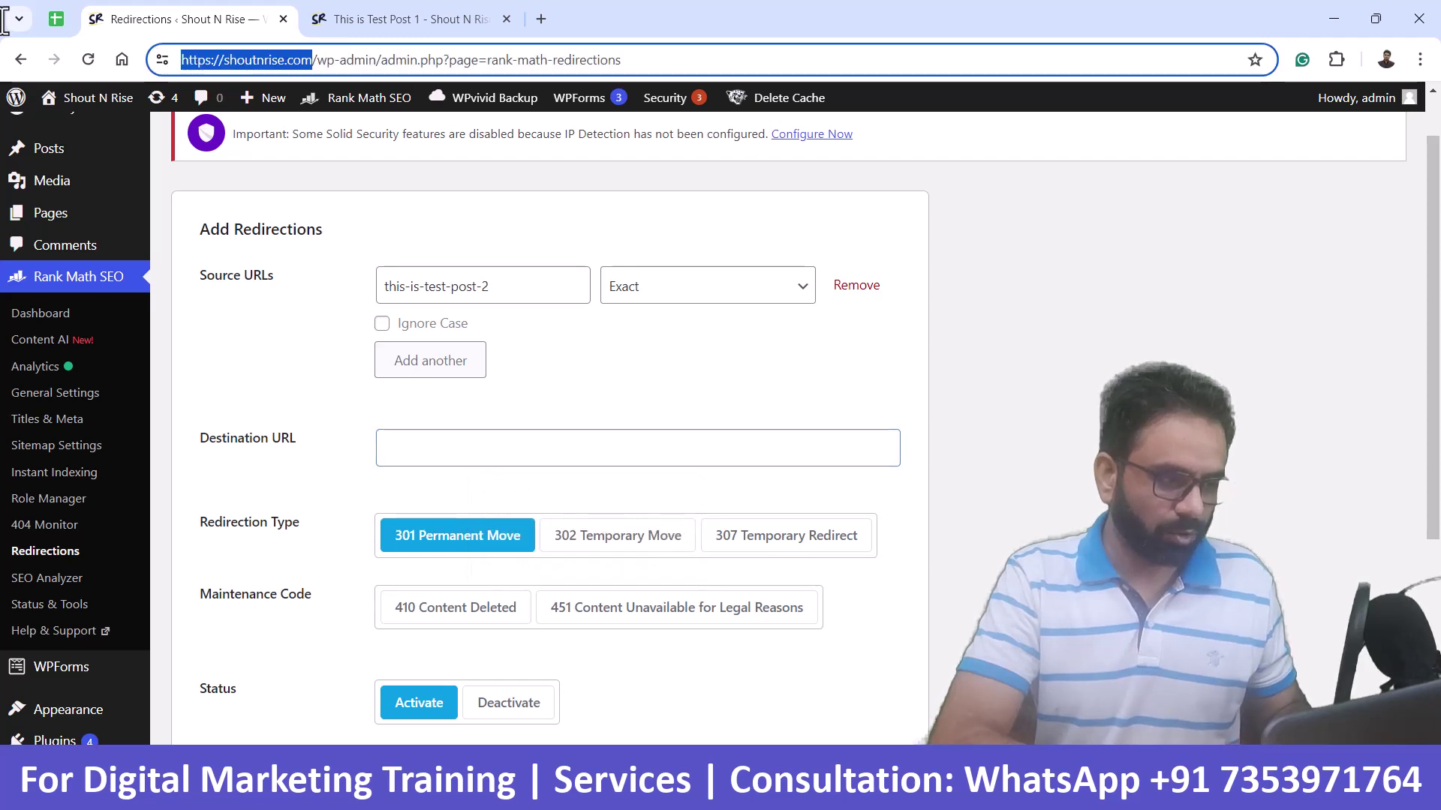
left_click(447, 443)
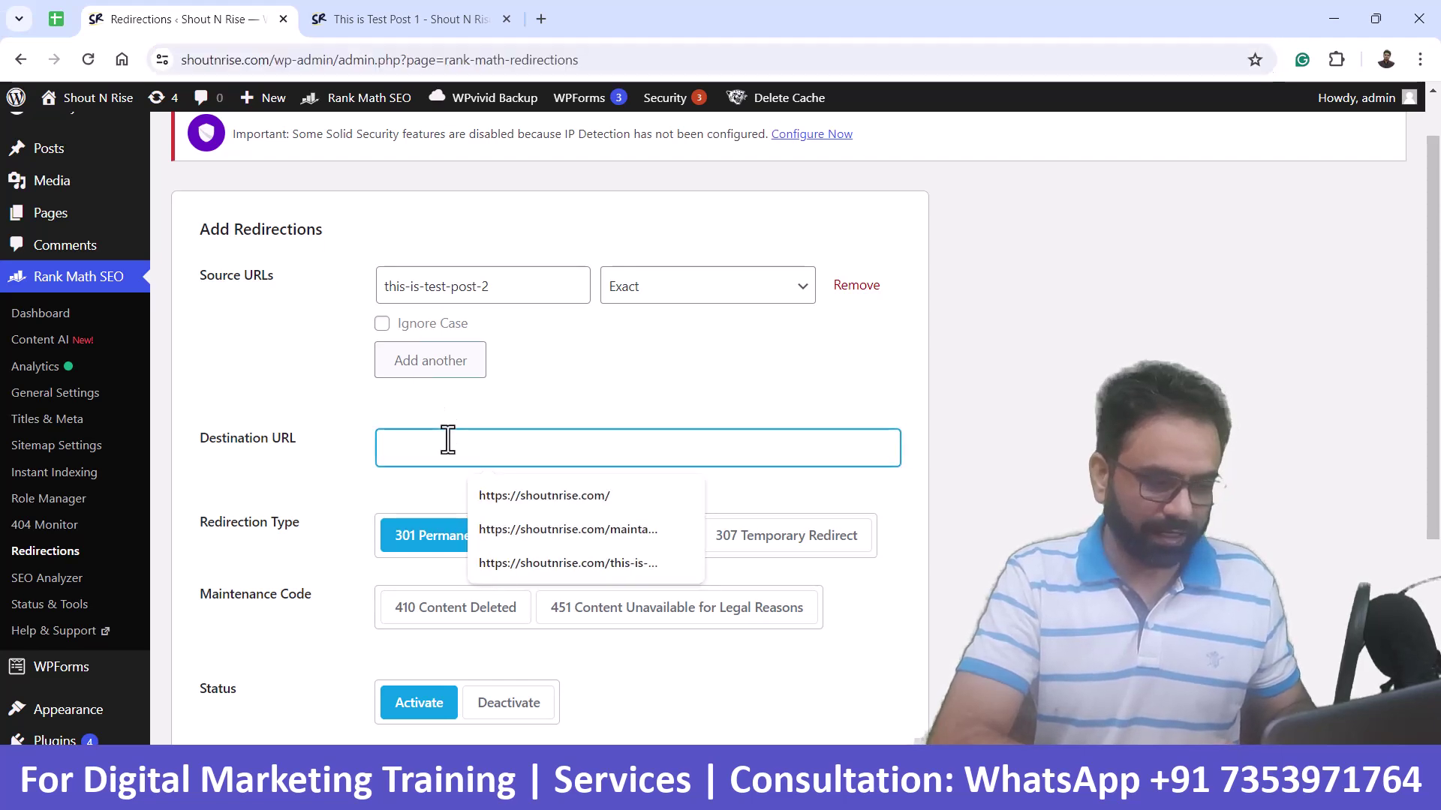
key("ctrl+v")
left_click(673, 371)
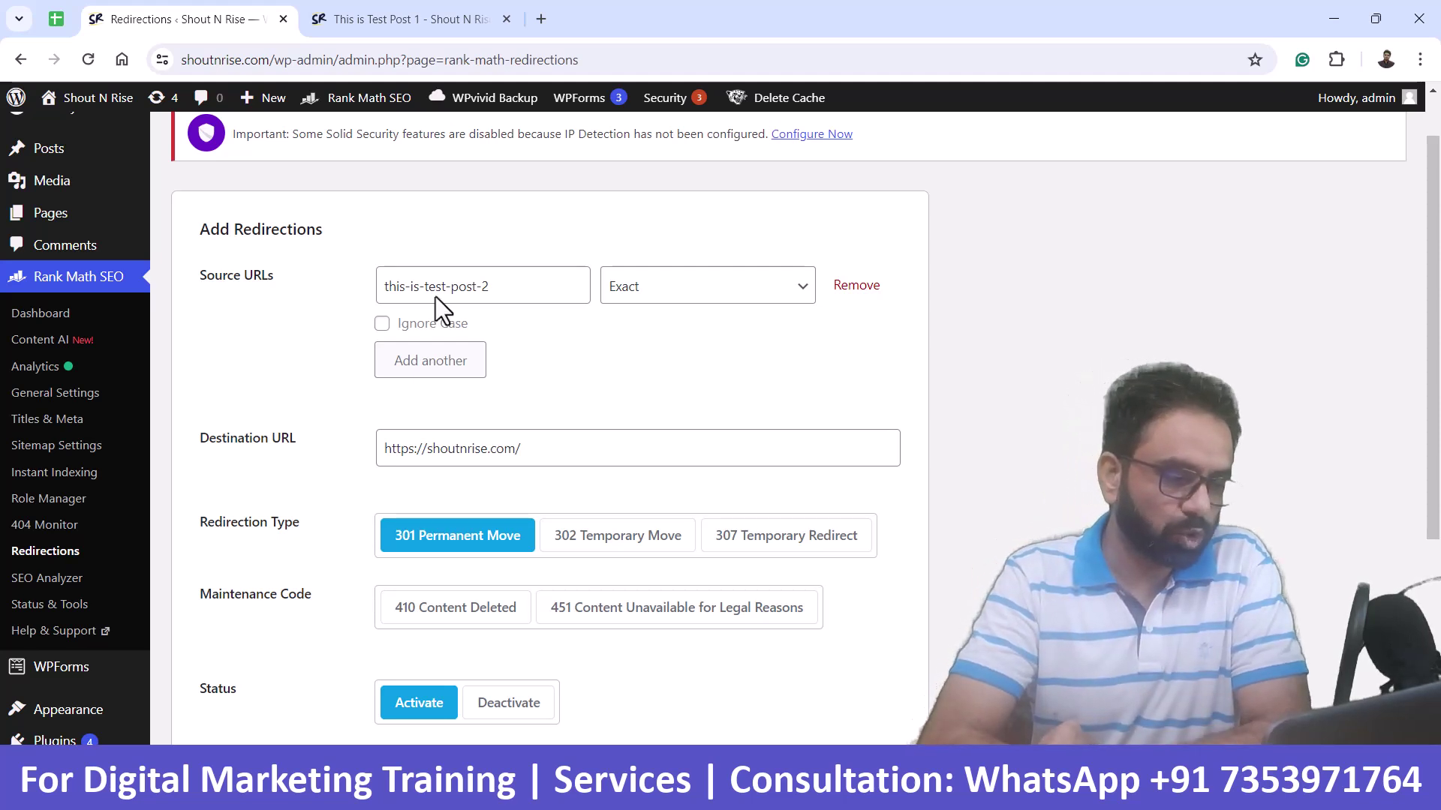
Step: Check the source slug this-is-test-post-2 and add the redirection as an active 301 Permanent Move
left_click(501, 297)
left_click_drag(512, 296, 344, 292)
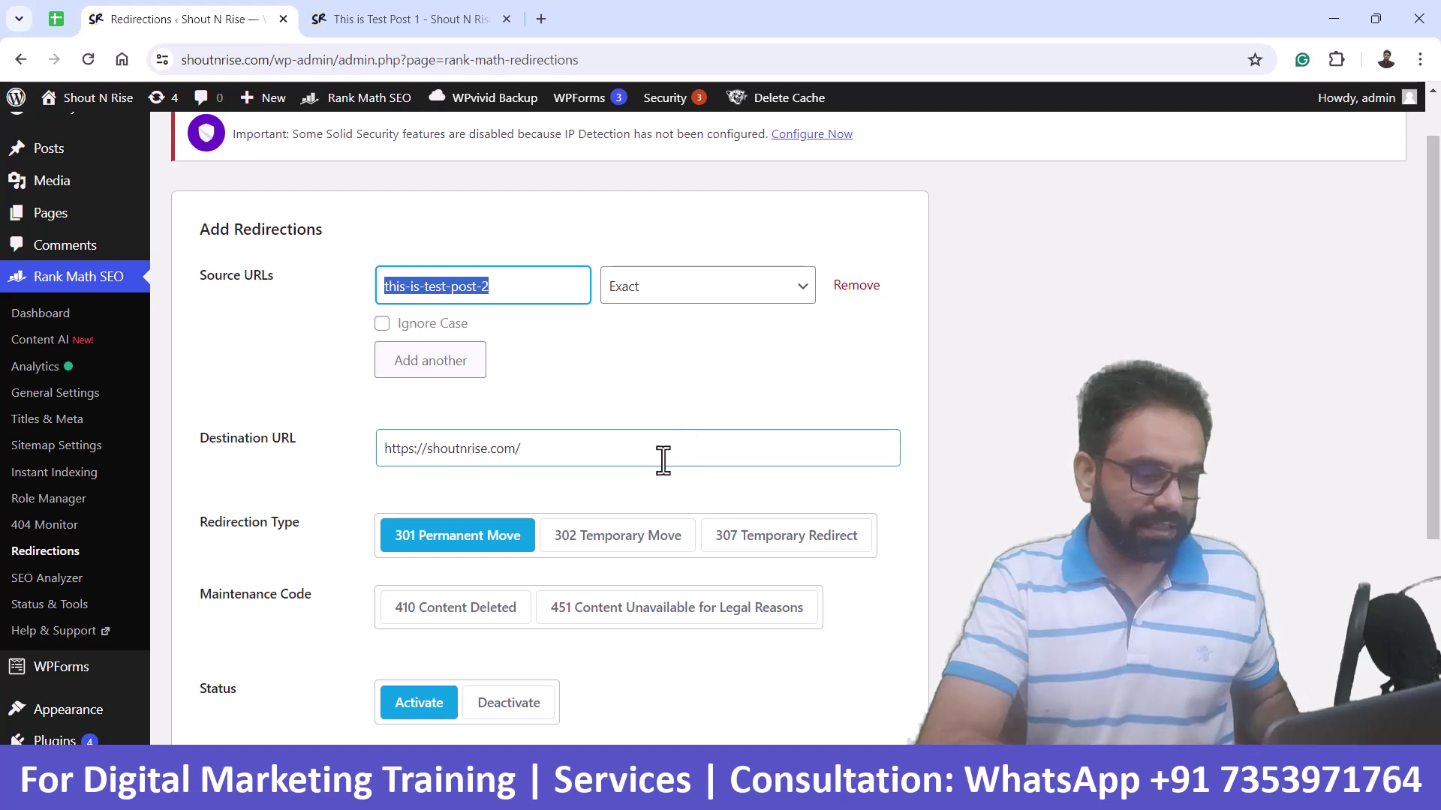
scroll(1422, 556, "down", 4)
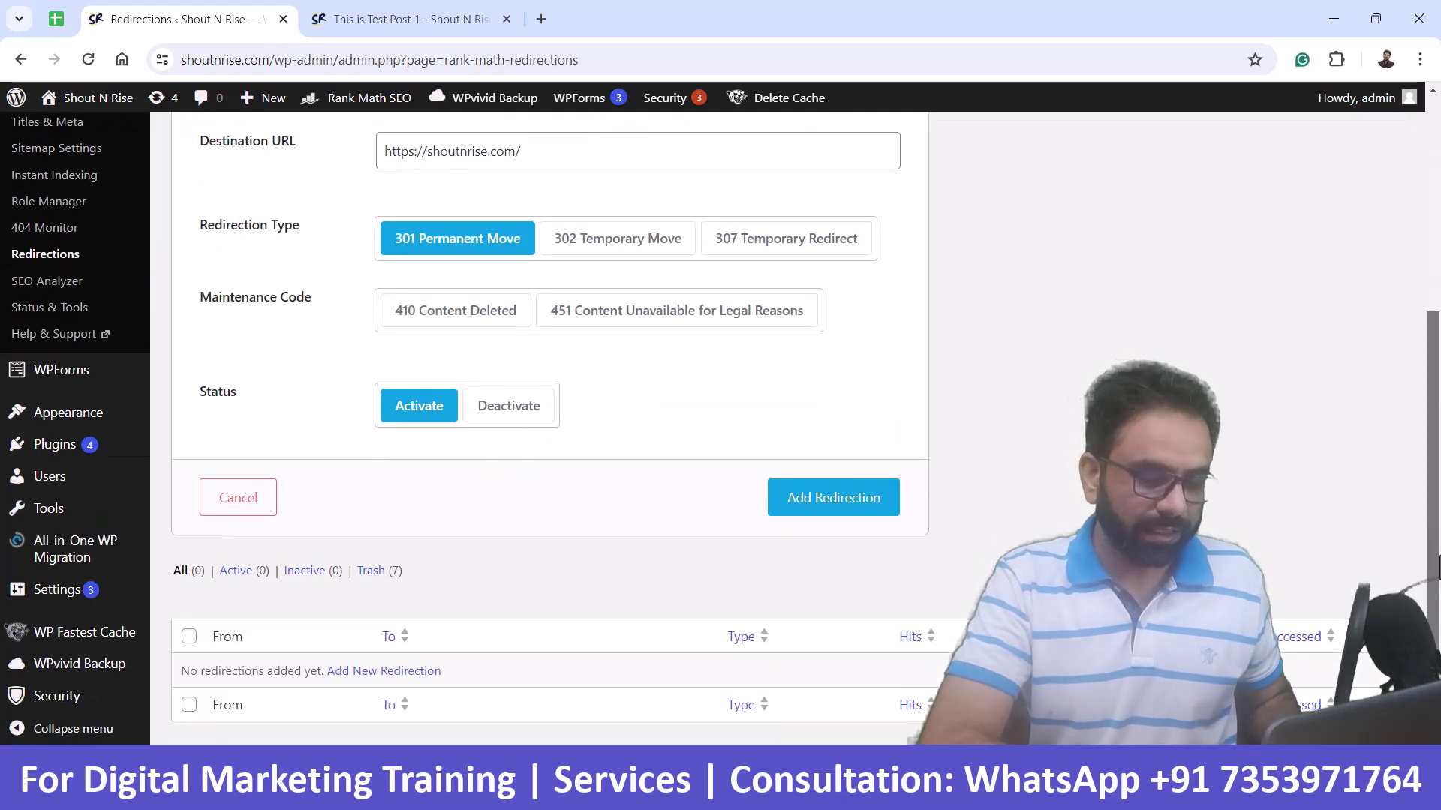
left_click(869, 515)
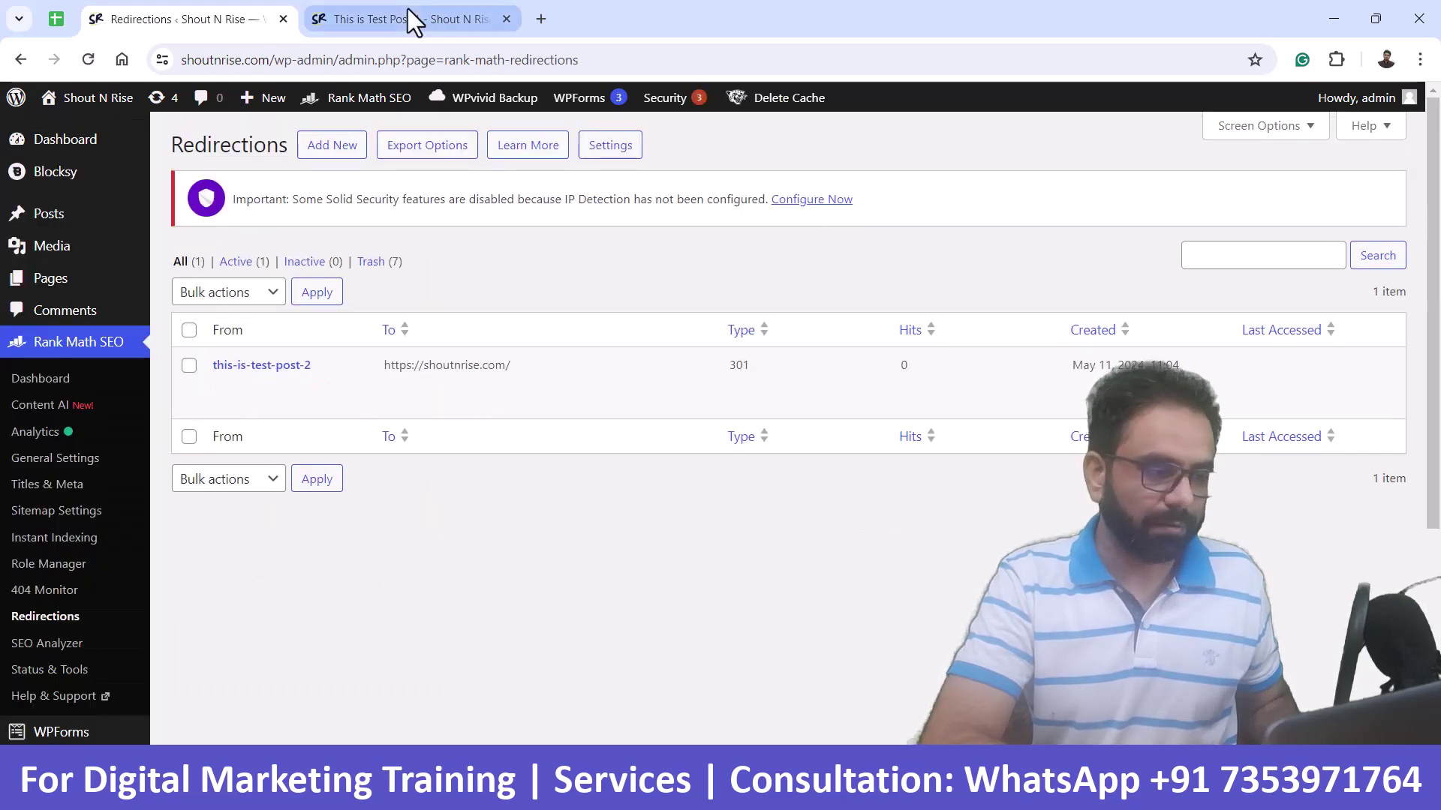
Step: Test the redirect by loading shoutnrise.com/this-is-test-post-2 in the test post's tab, and return to the redirections list
left_click(408, 15)
left_click(413, 47)
left_click(413, 60)
key("BackSpace")
type("2")
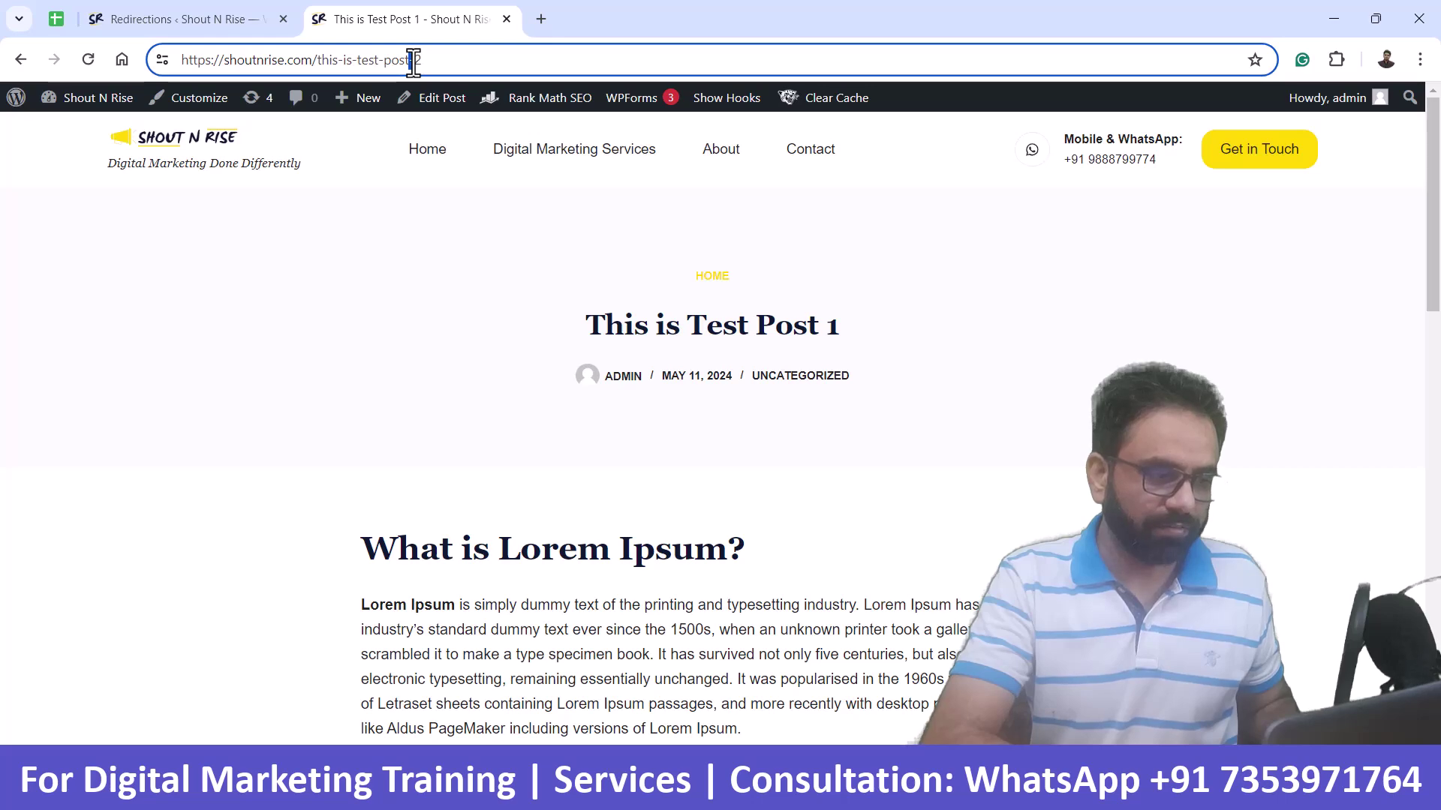
key("Return")
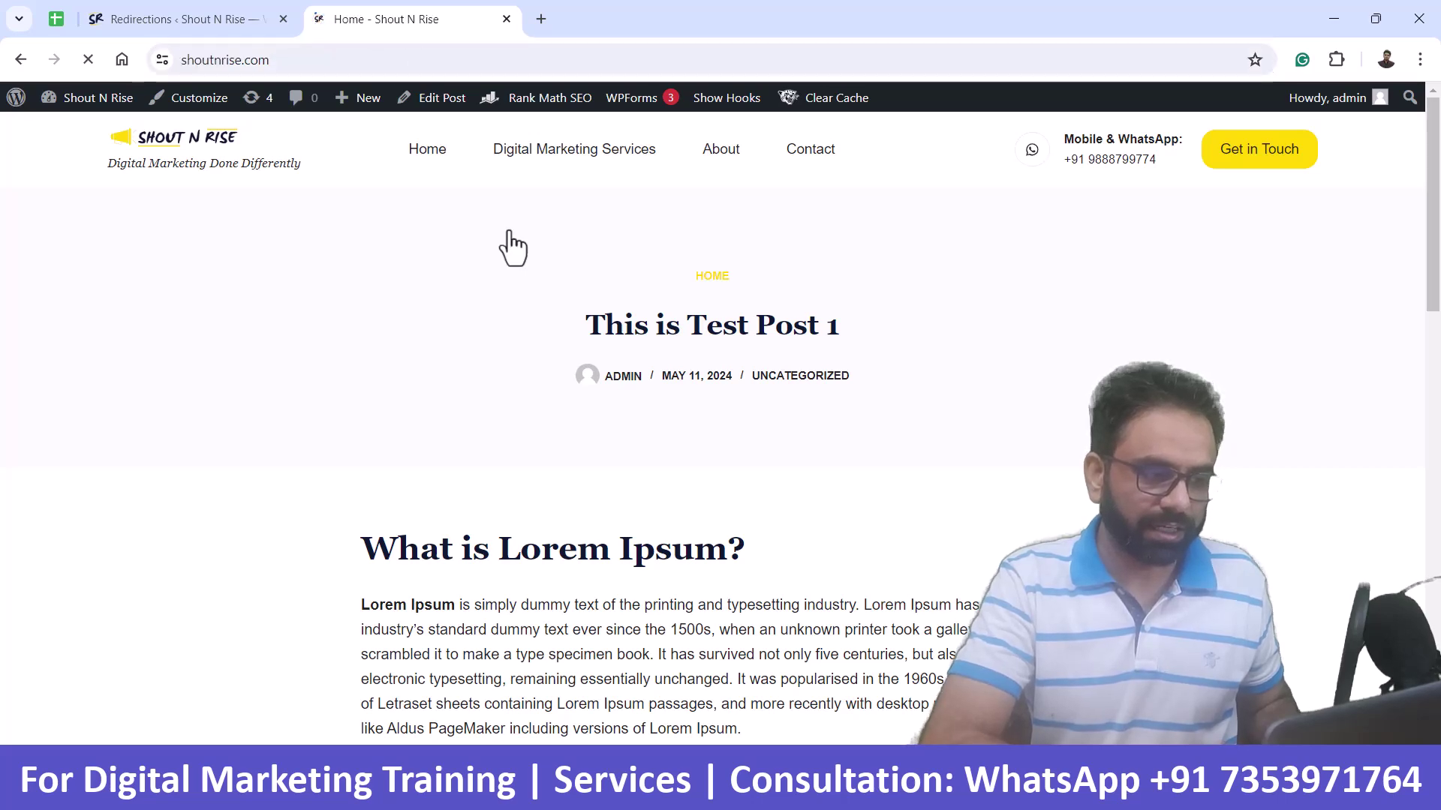
mouse_move(482, 103)
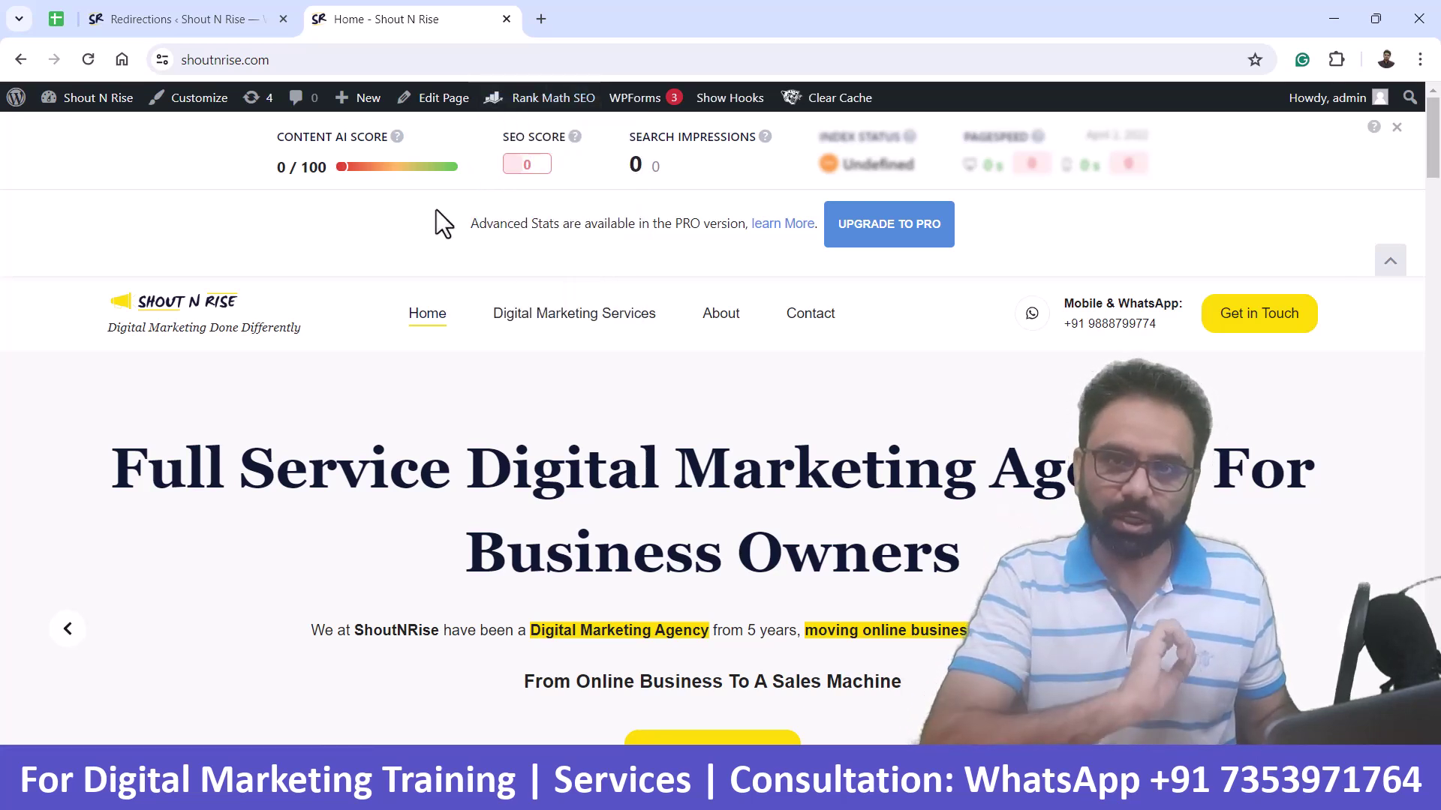
left_click(156, 9)
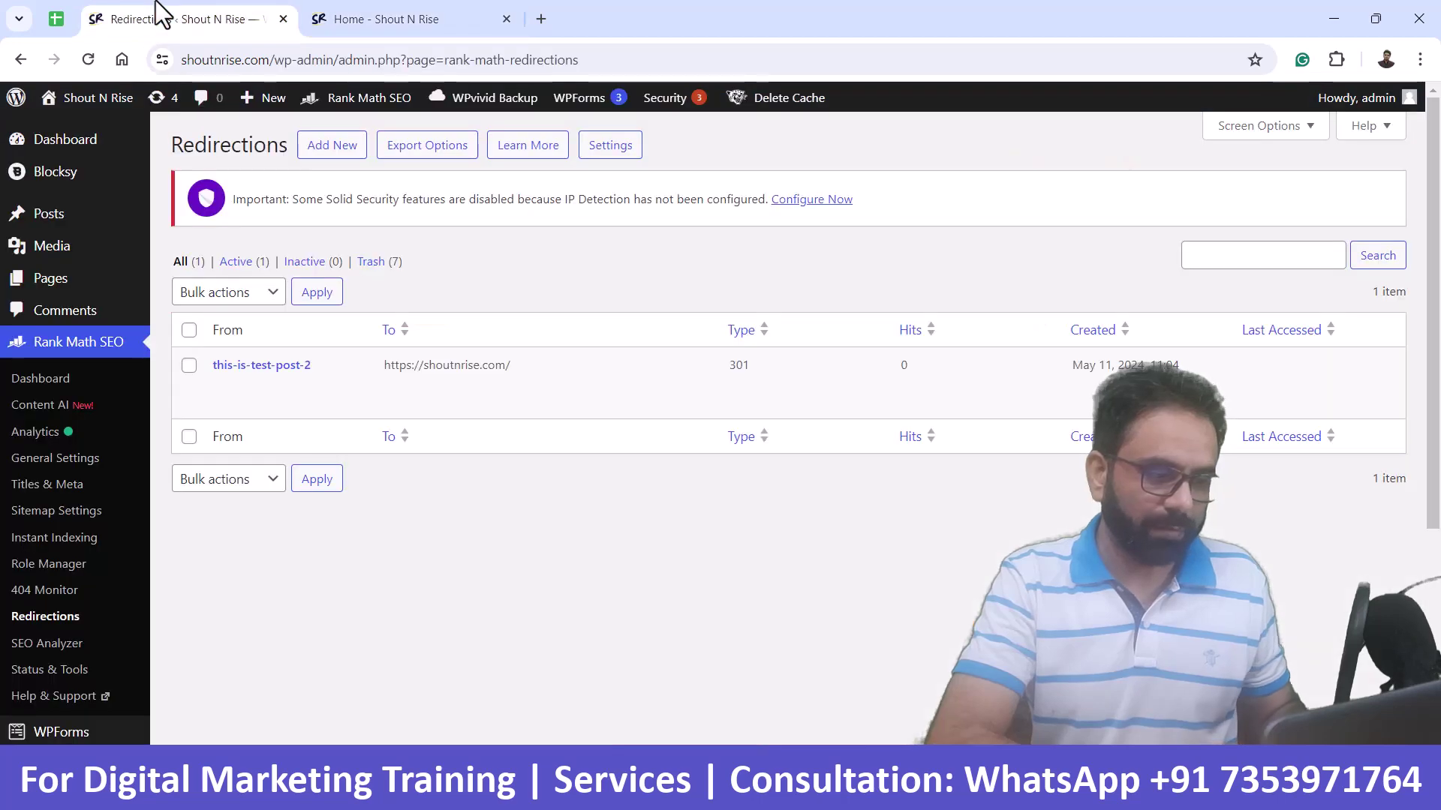
left_click(332, 146)
scroll(341, 161, "down", 2)
left_click(718, 231)
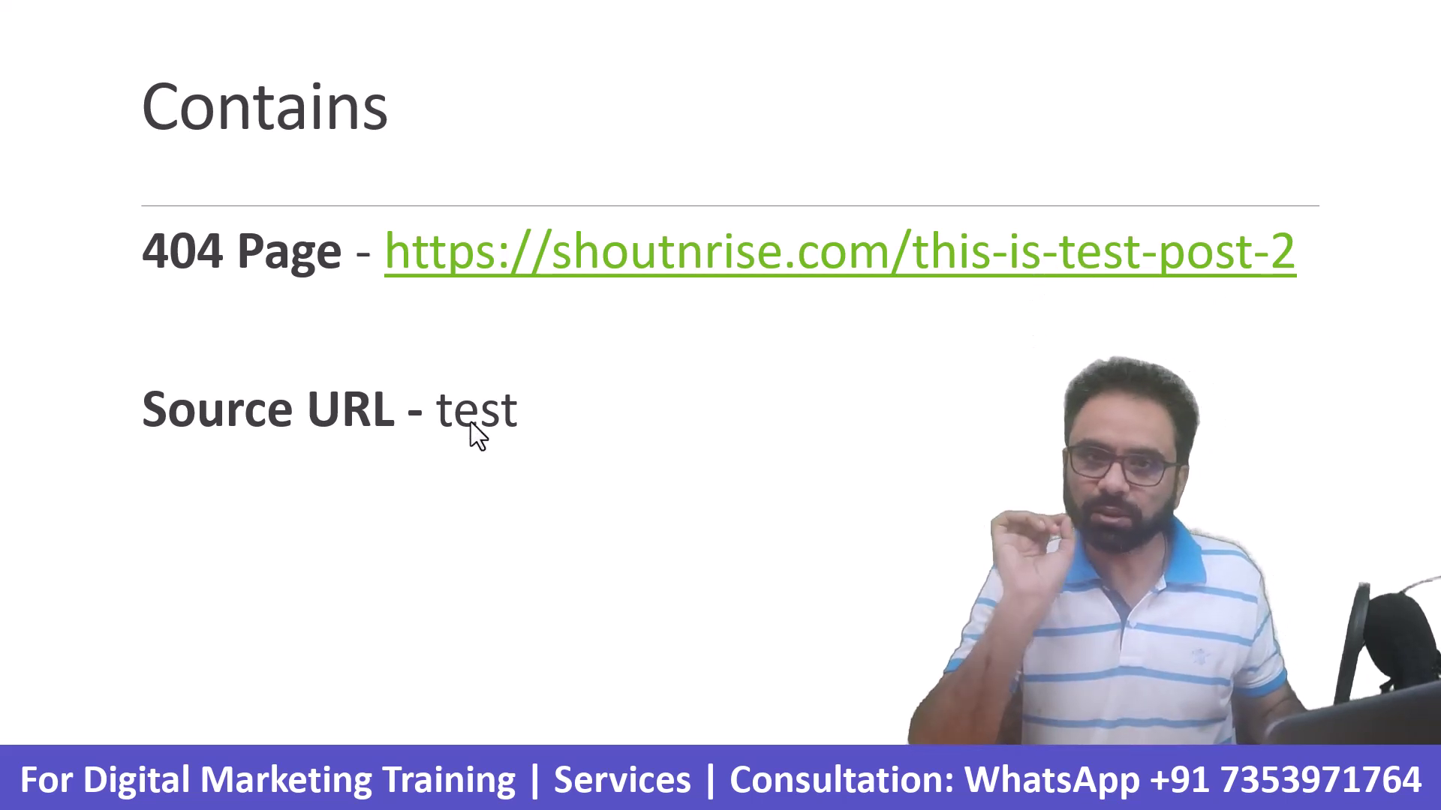
key("alt+Tab")
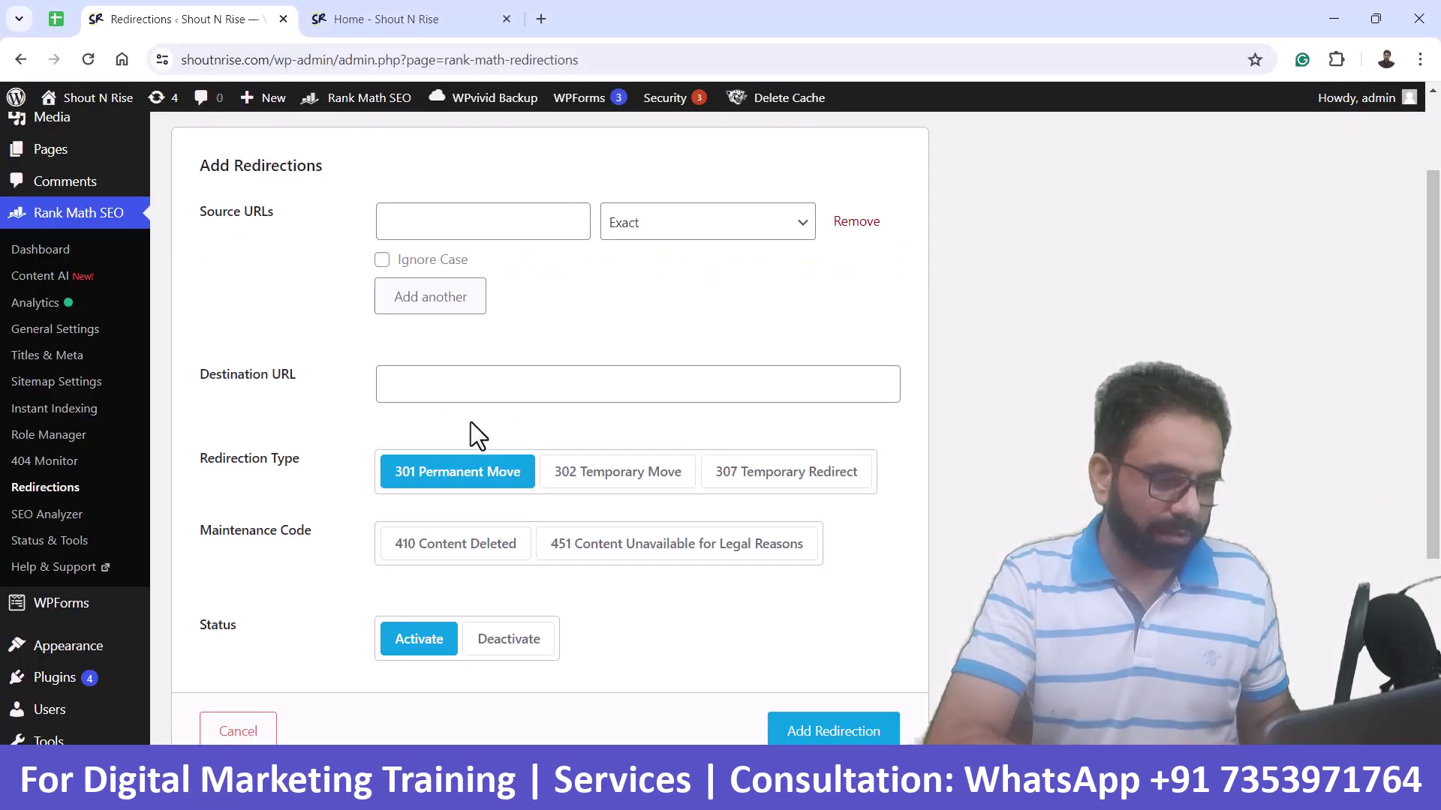
left_click(495, 215)
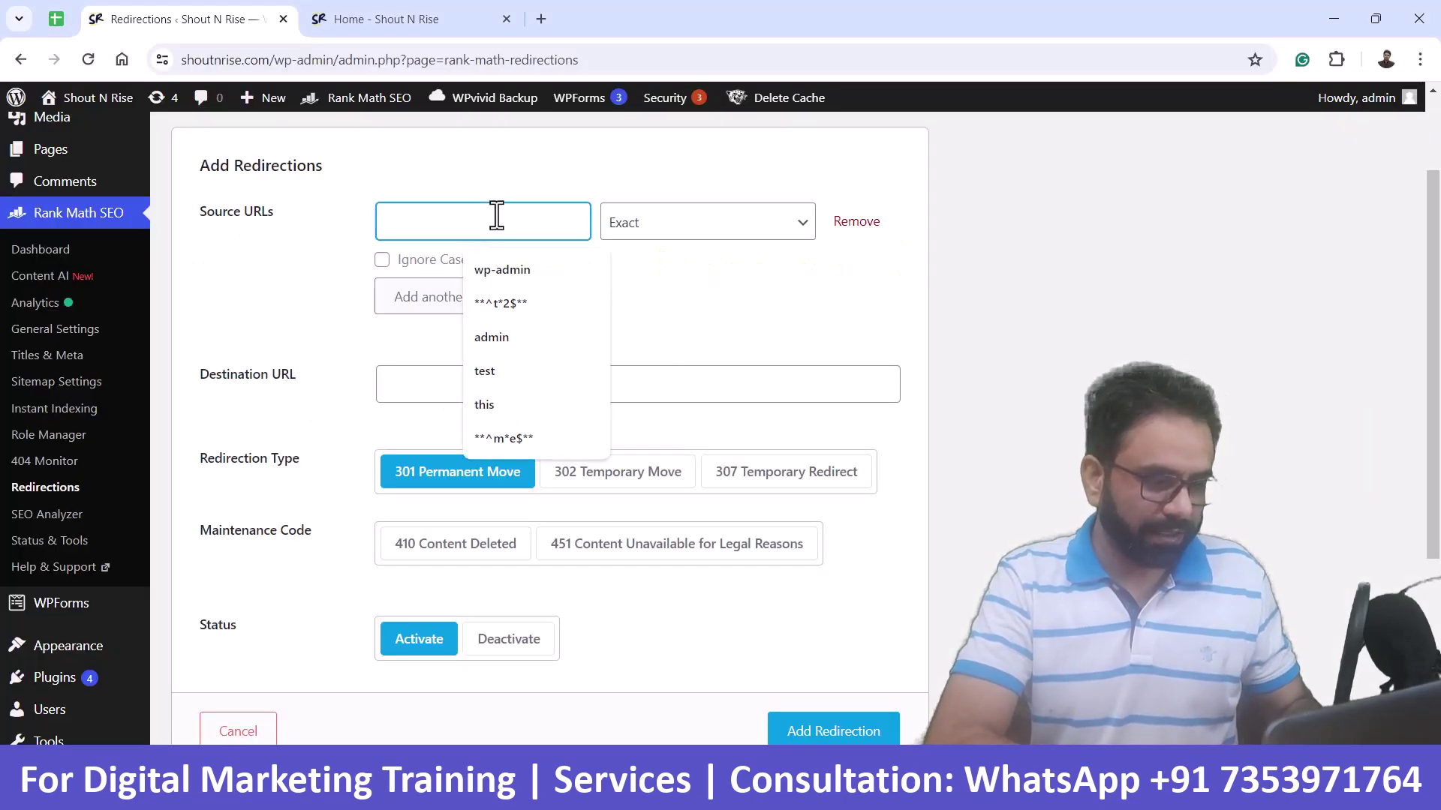
type("test")
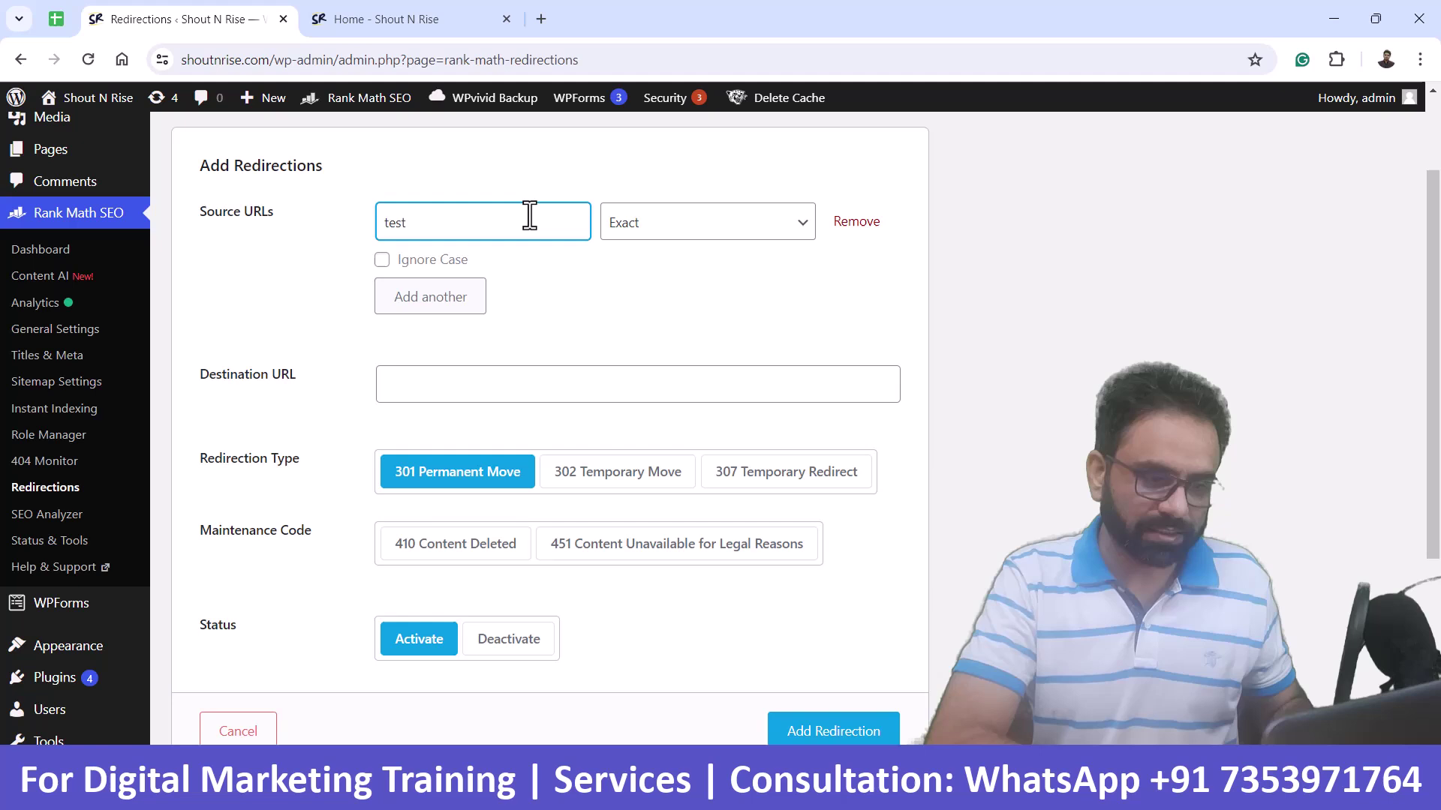
left_click(1126, 267)
scroll(1437, 240, "up", 1)
scroll(1437, 240, "up", 1)
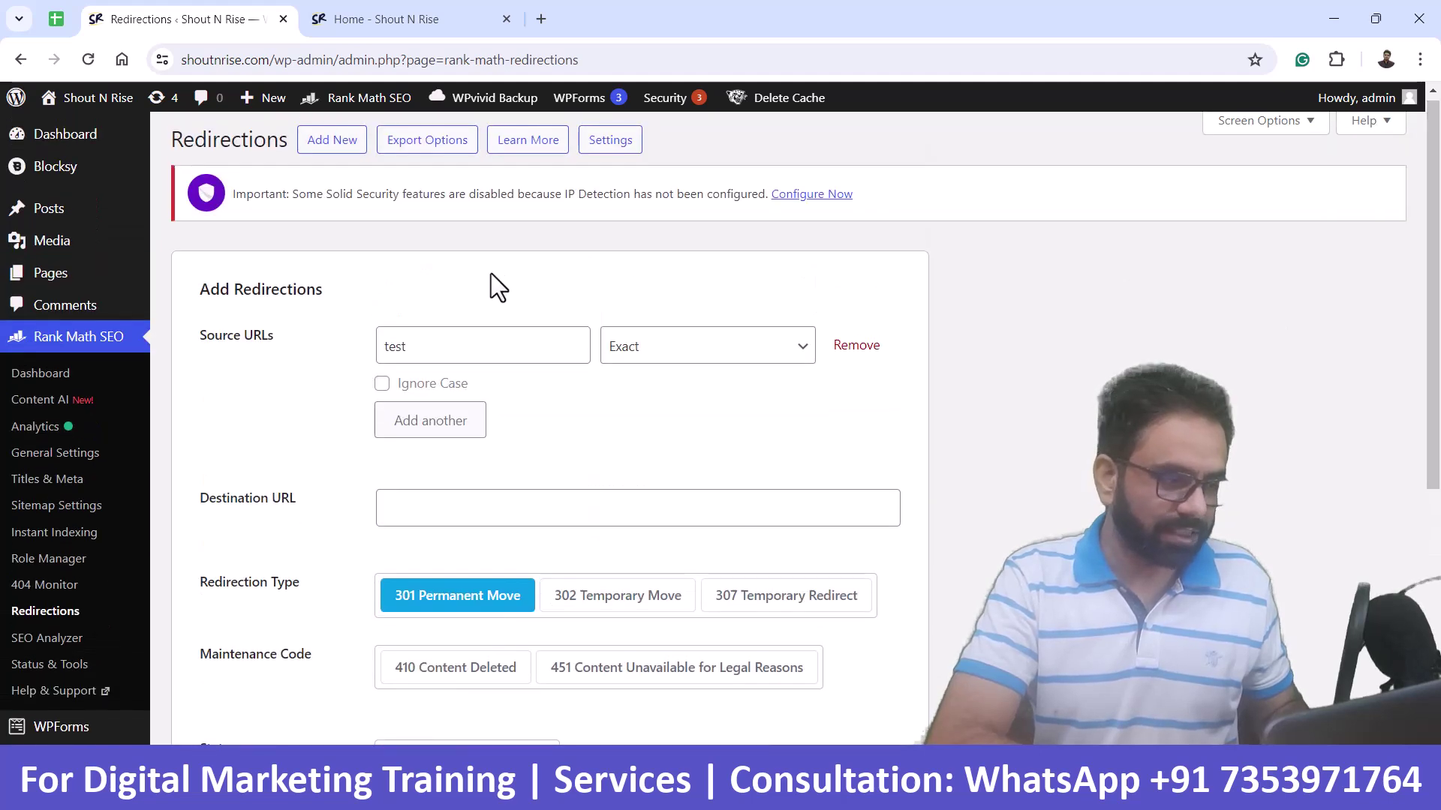
left_click(64, 616)
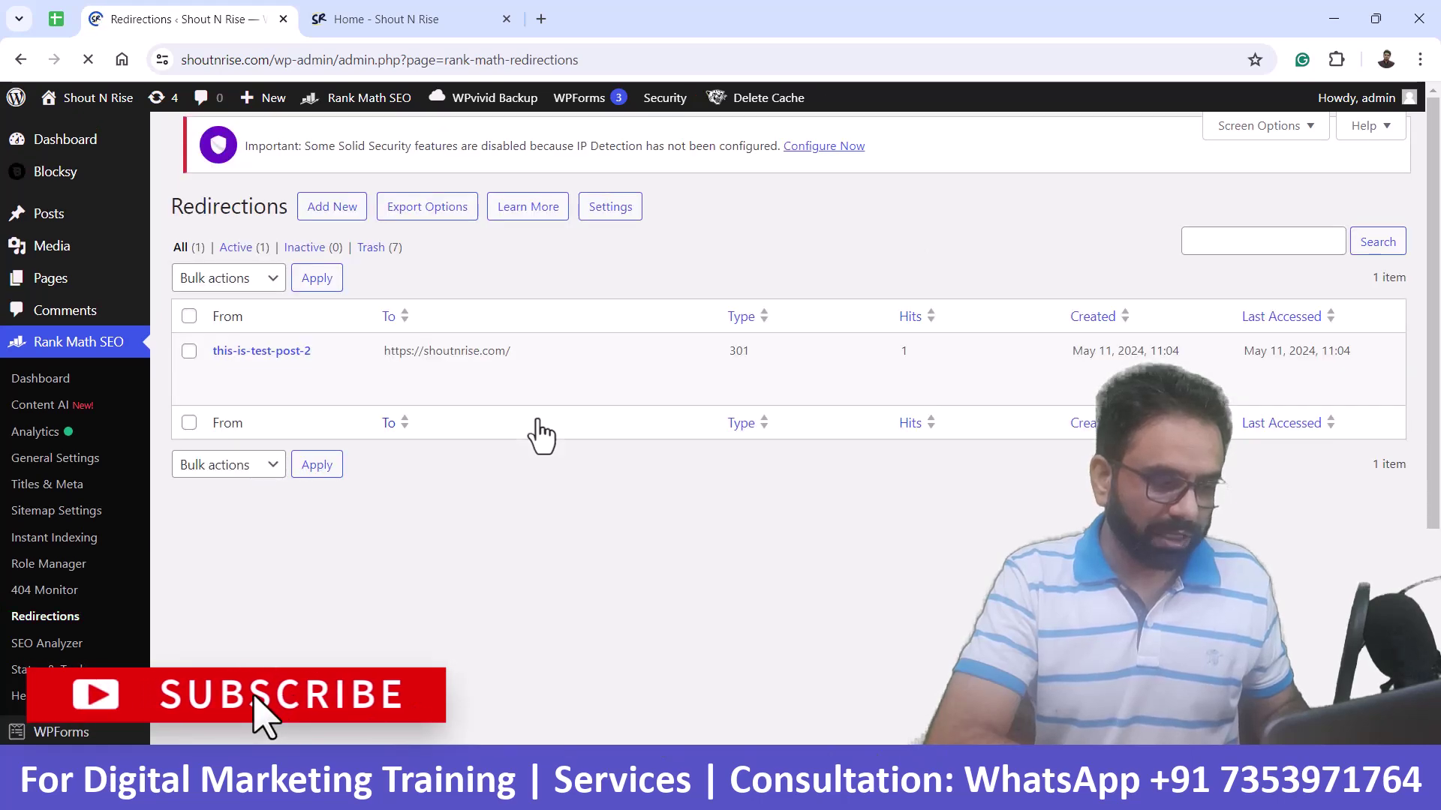
Step: Trash the this-is-test-post-2 redirection and recheck shoutnrise.com/this-is-test-post-2 in the incognito window, returning to the redirections list
left_click(321, 386)
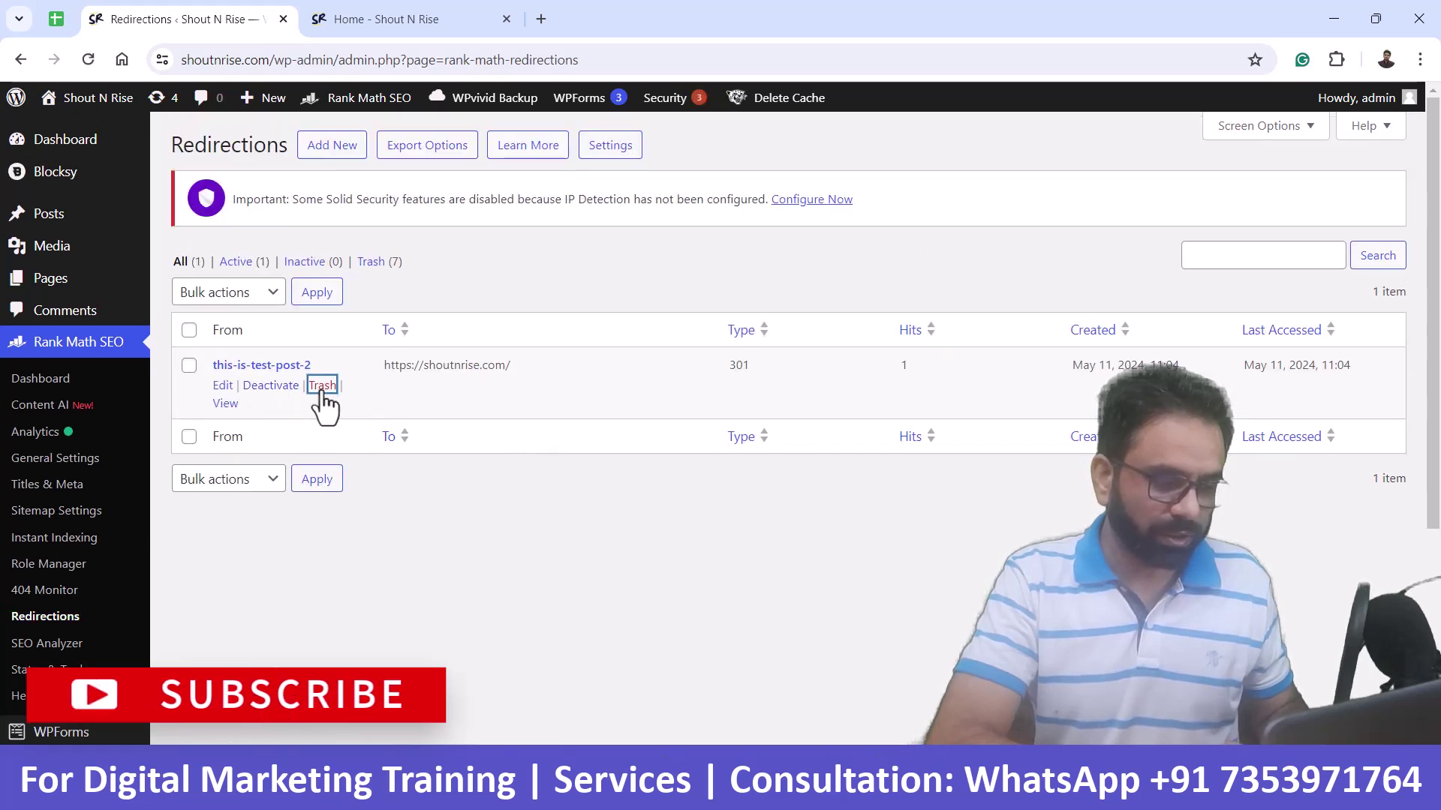
key("alt+Tab")
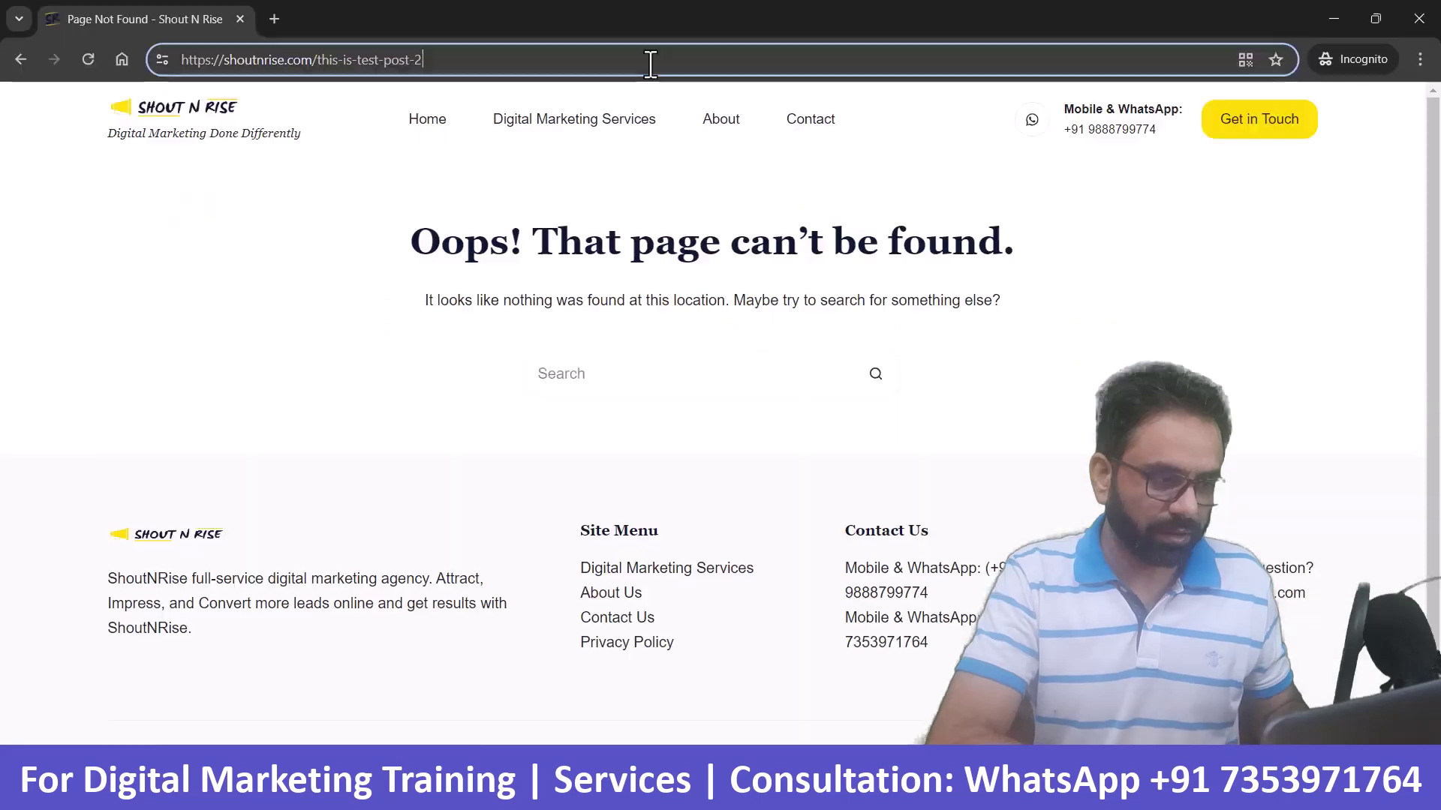
left_click(649, 60)
key("Return")
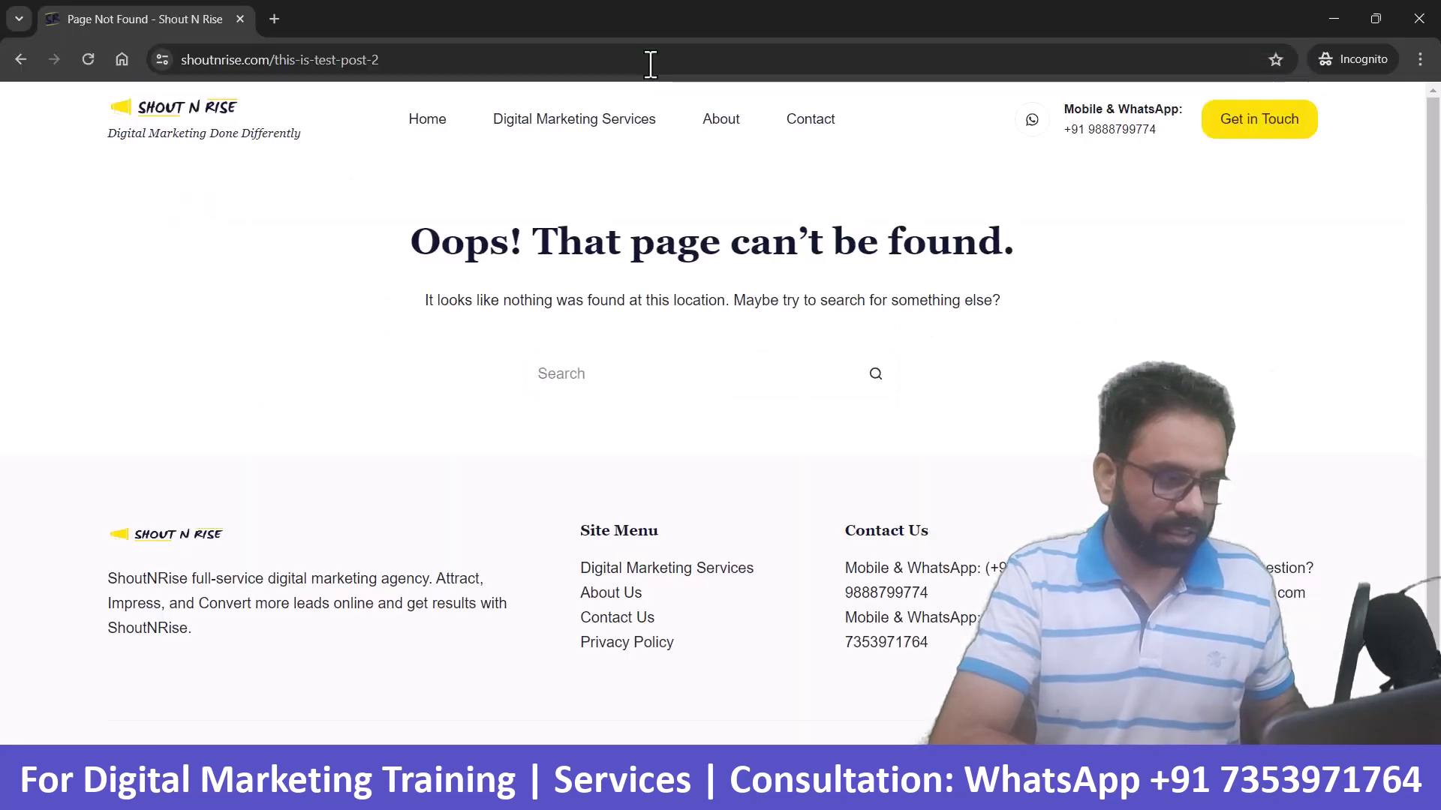
key("alt+Tab")
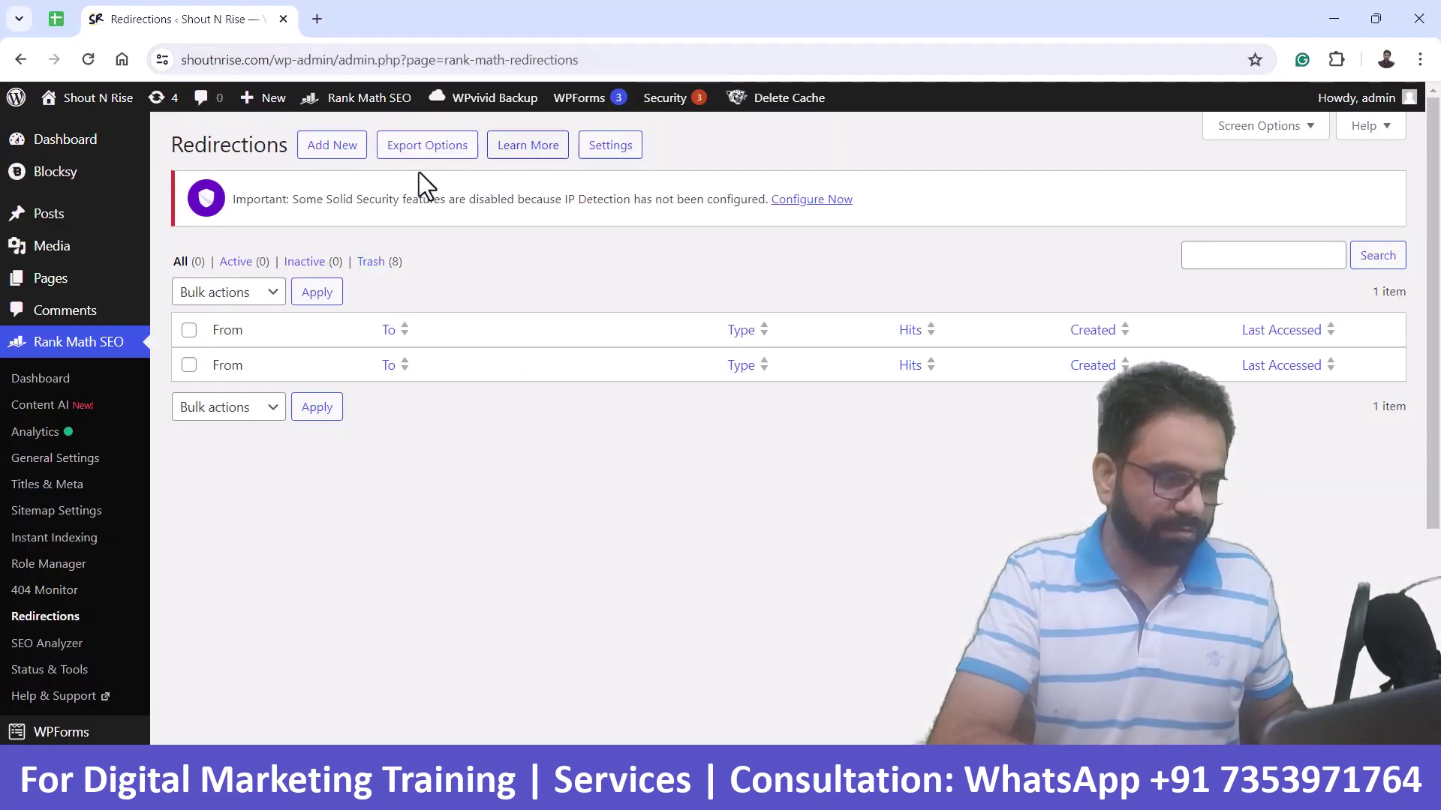
Step: Start a new redirection with the source test and the match type Contains
left_click(347, 150)
scroll(353, 165, "down", 2)
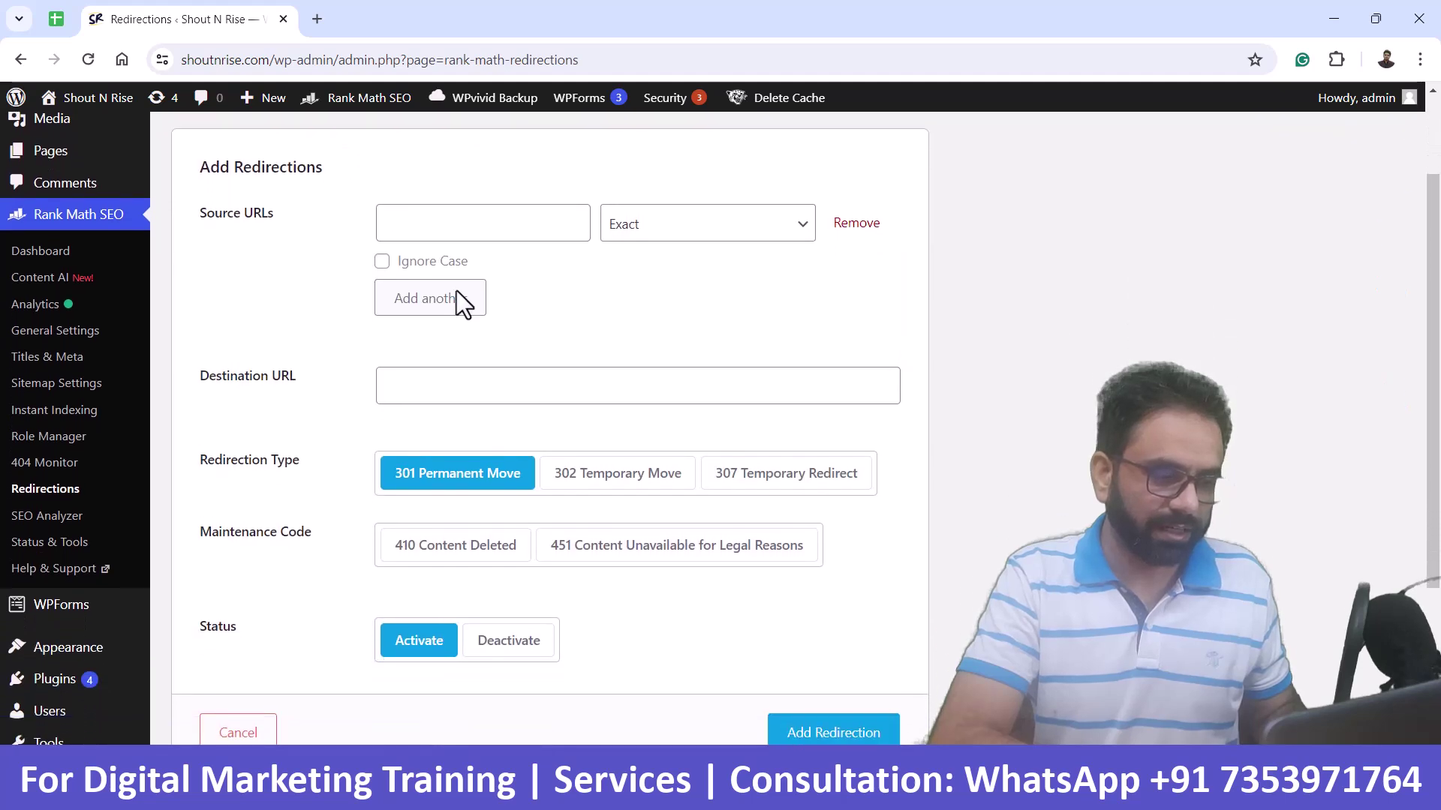
left_click(509, 210)
type("tes")
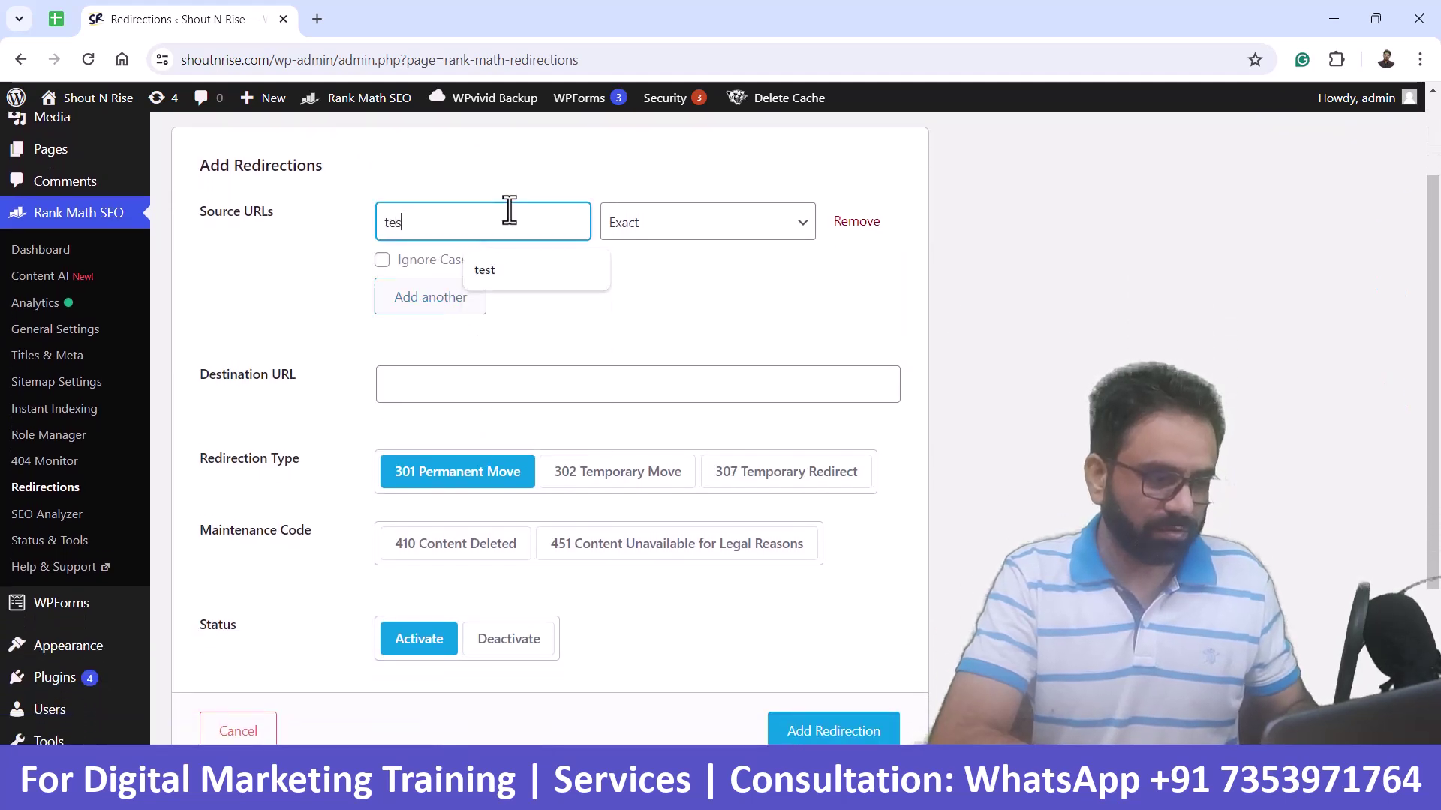
type("t")
key("Tab")
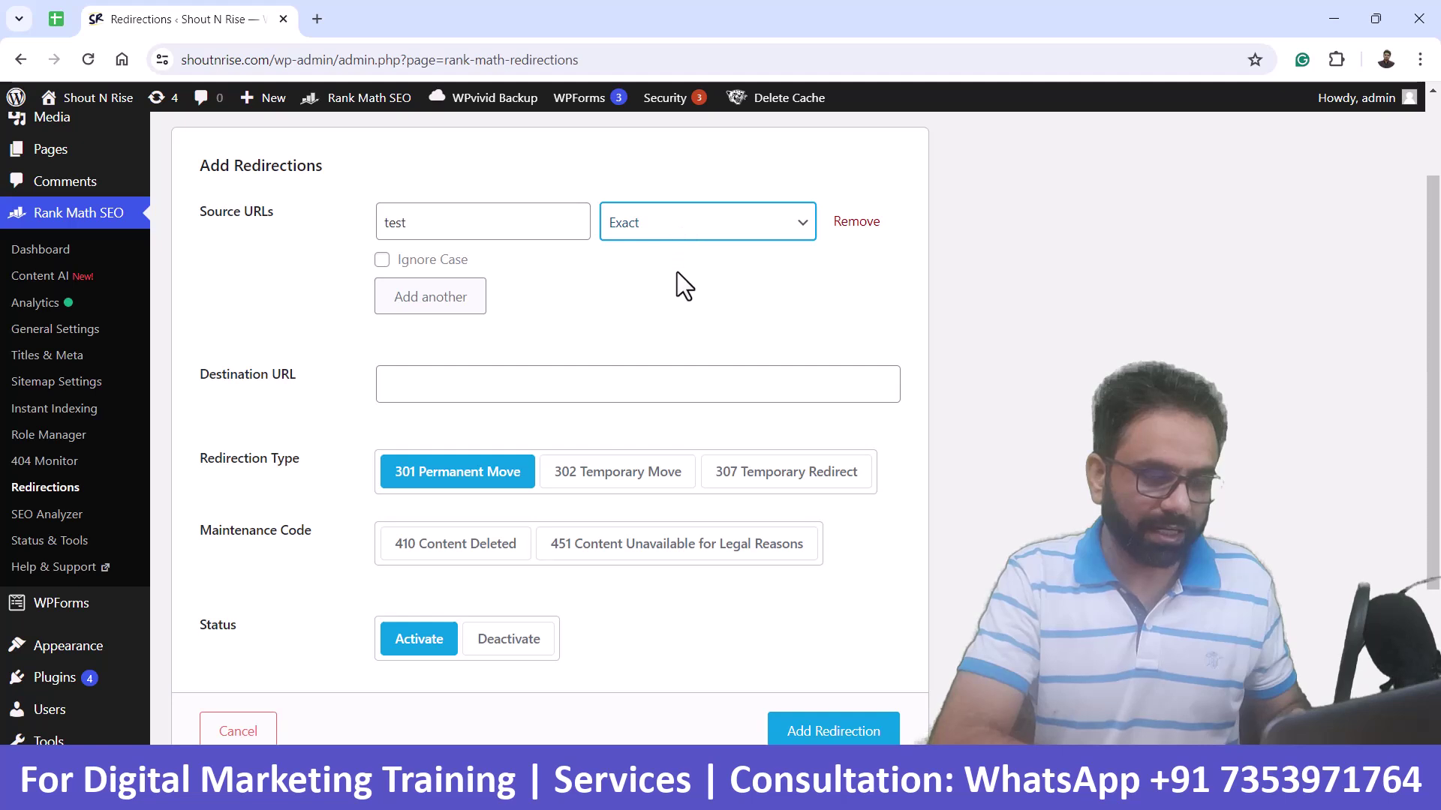
left_click(735, 250)
left_click(715, 271)
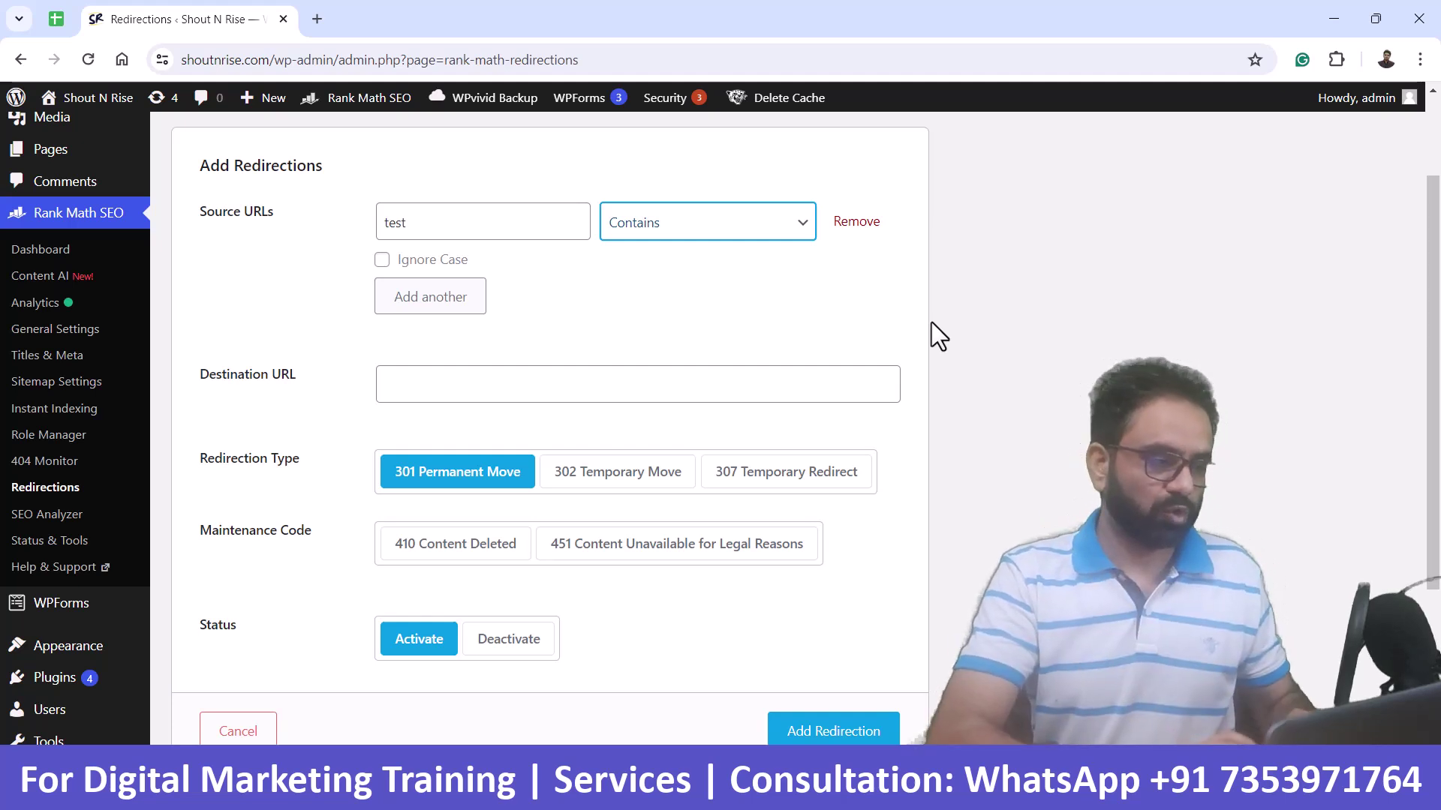
left_click_drag(274, 59, 6, 60)
key("ctrl+c")
left_click(448, 382)
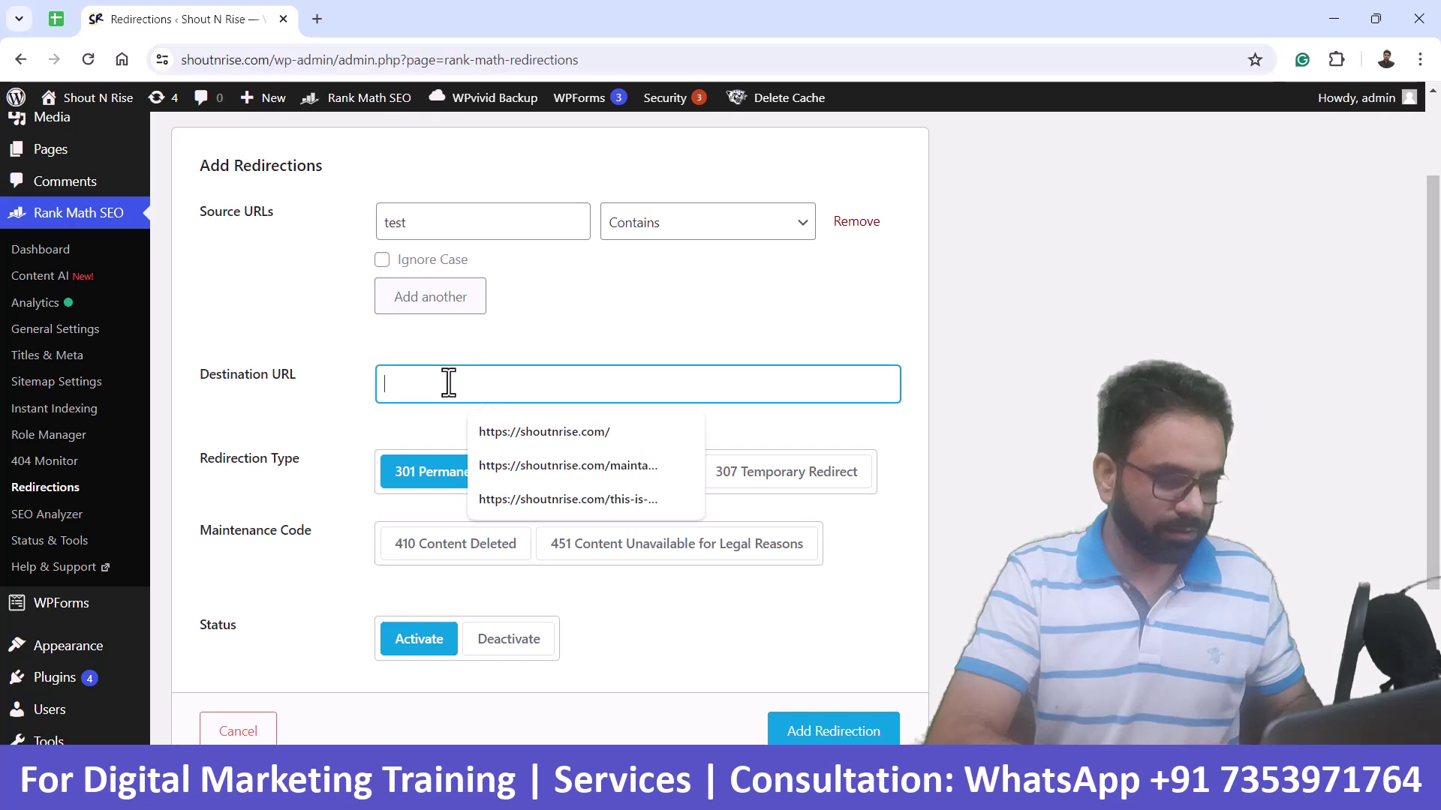
key("ctrl+v")
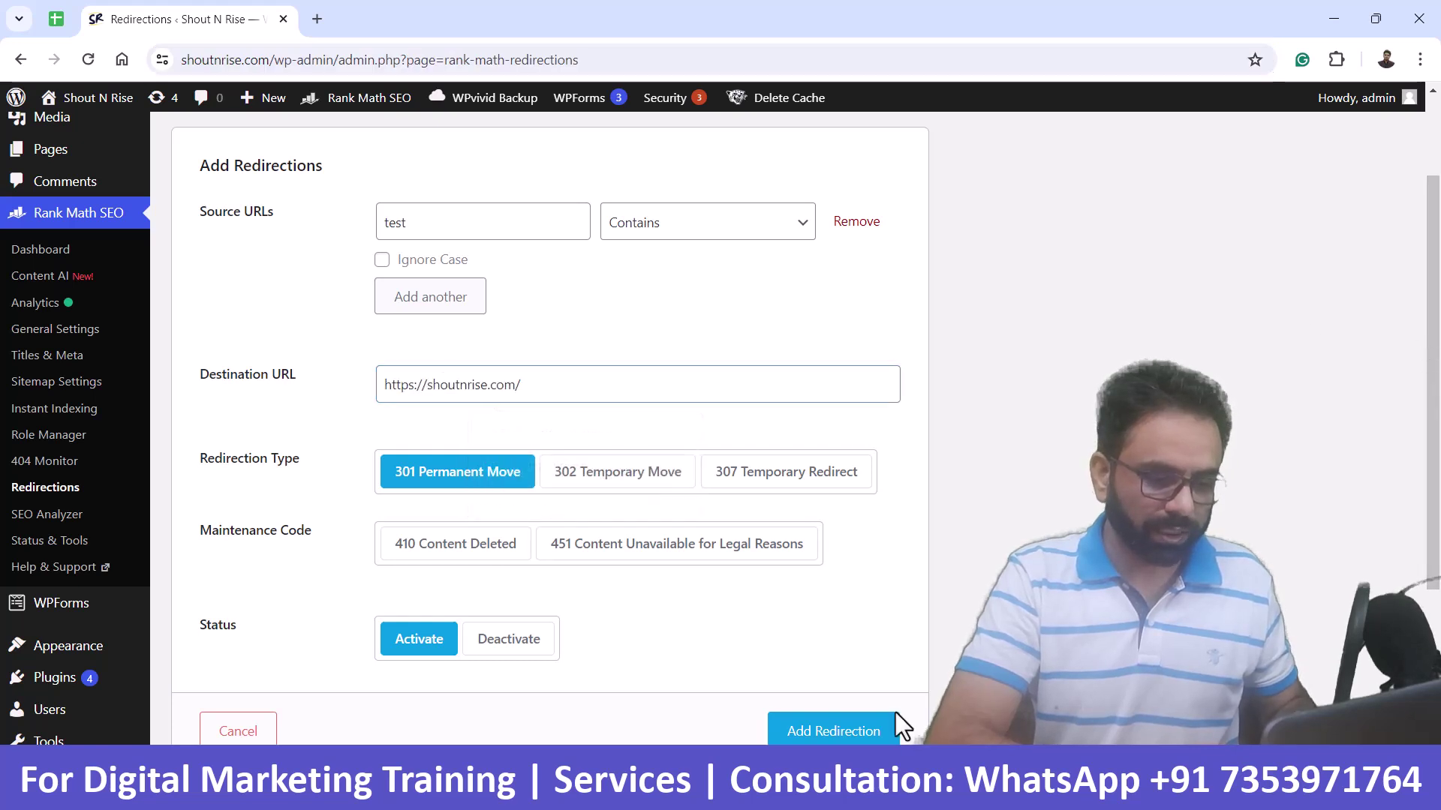
left_click(850, 735)
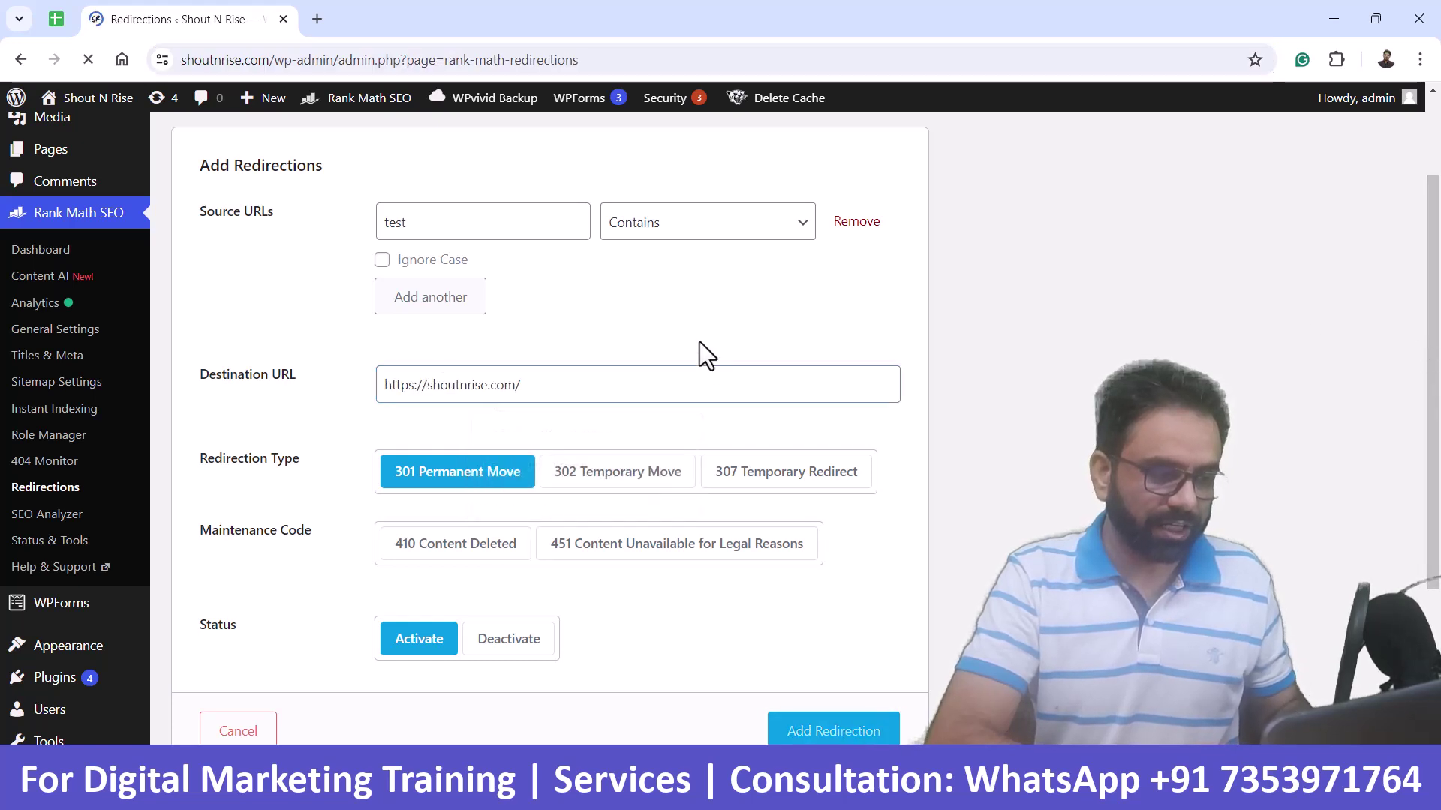
Step: Test the Contains redirect by loading shoutnrise.com/this-is-test-post-2 in the incognito window, and return to the redirections list
key("alt+Tab")
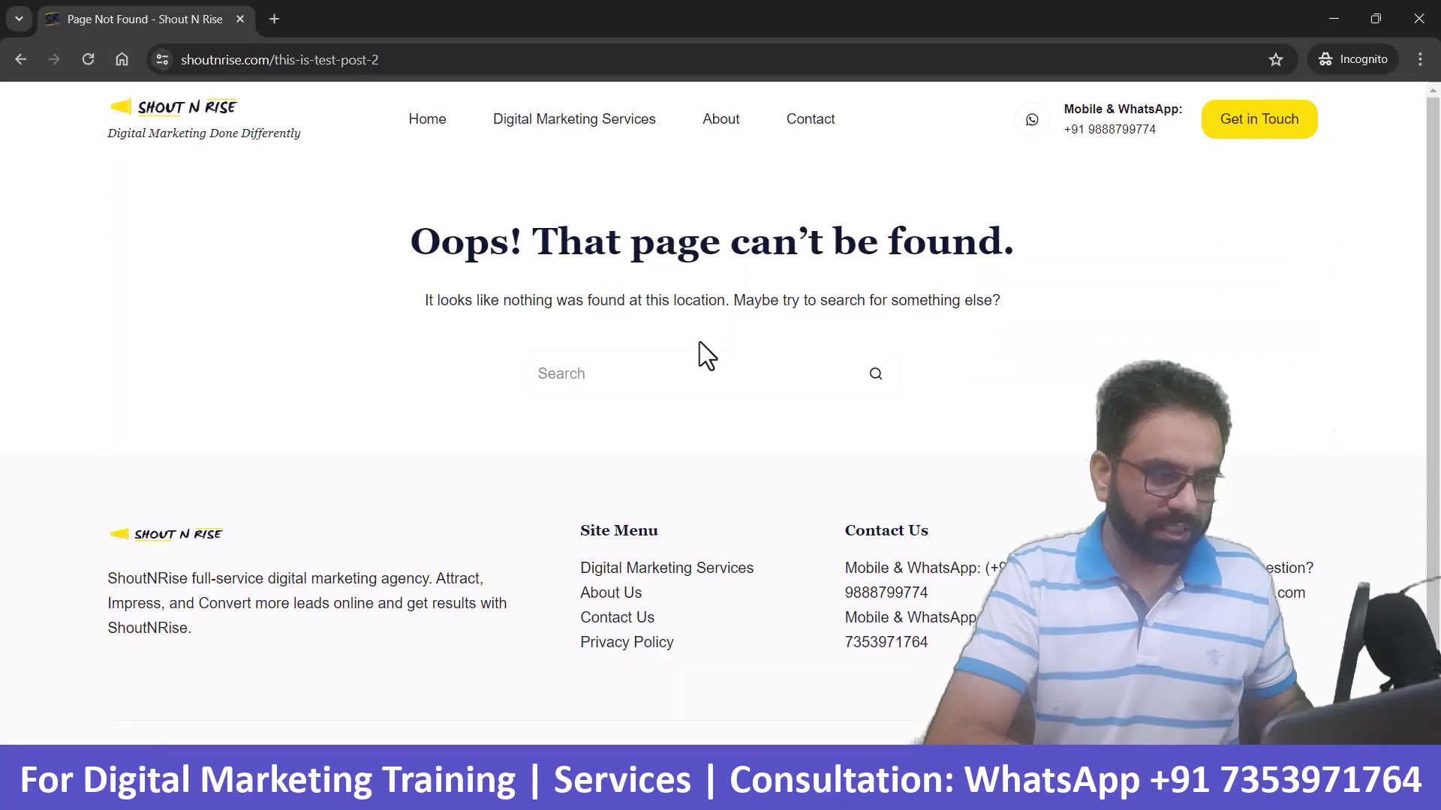
left_click(612, 59)
key("Return")
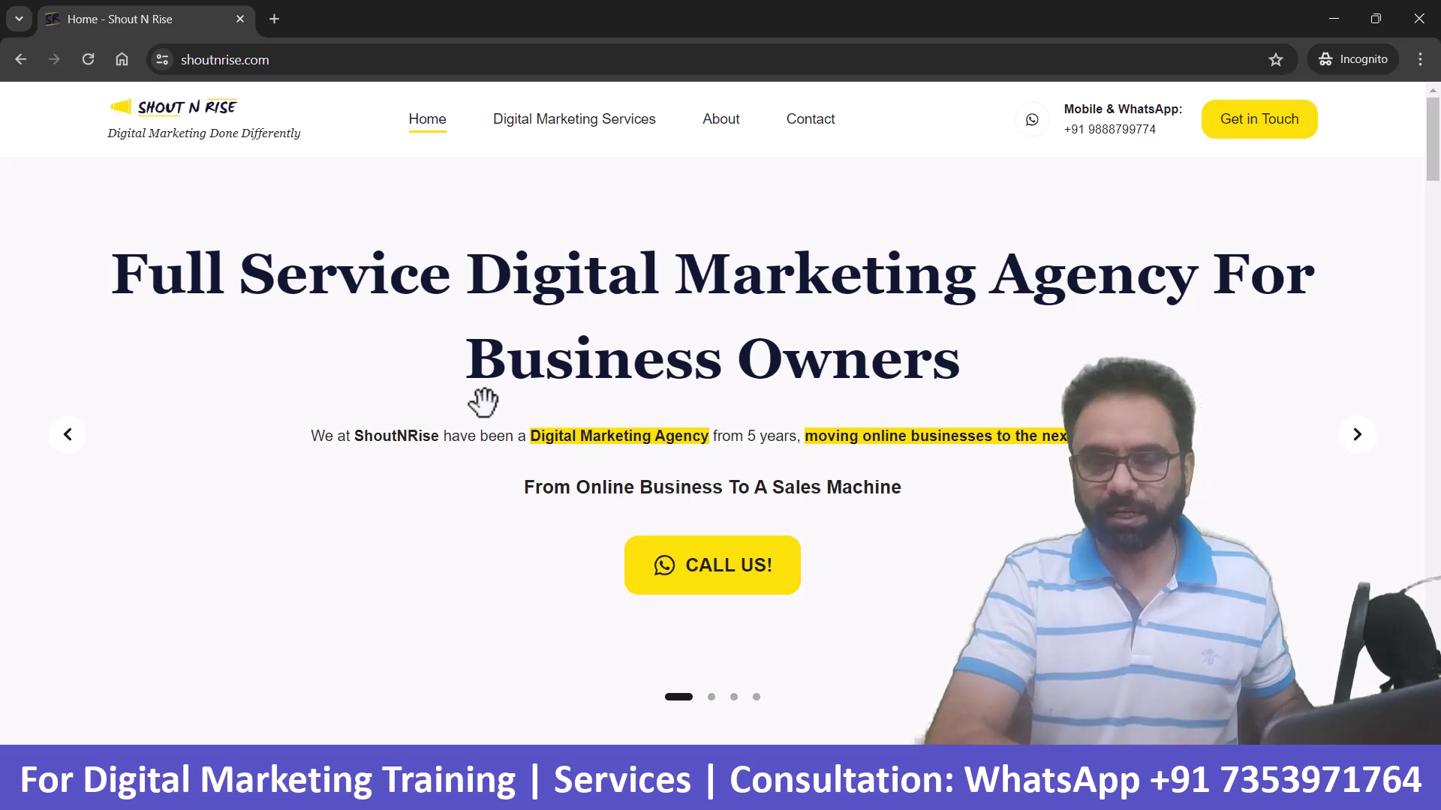
key("alt+Tab")
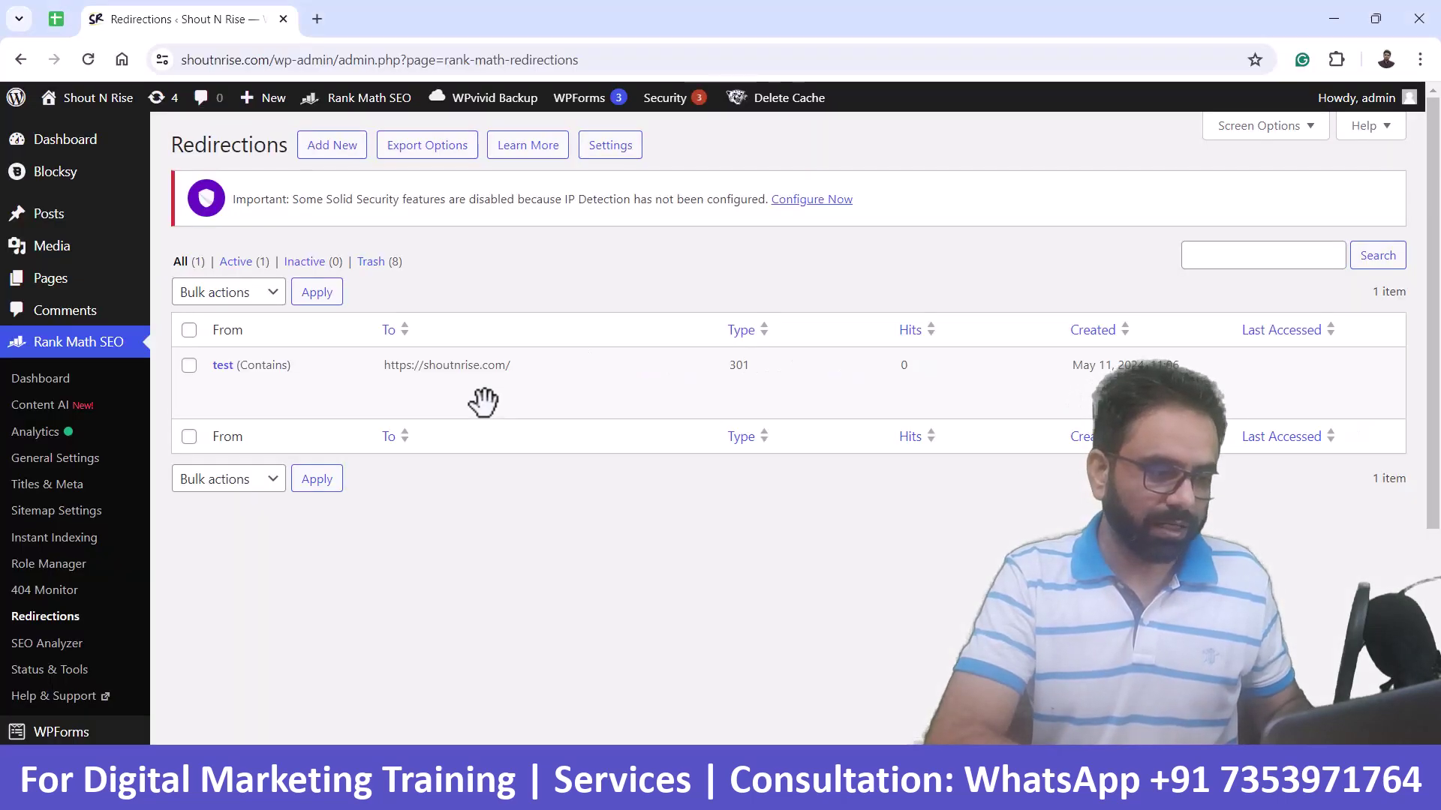
Step: Trash the test (Contains) redirection and load shoutnrise.com/this-is-test-post-2 again in the incognito window before returning to the list
left_click_drag(235, 365, 280, 367)
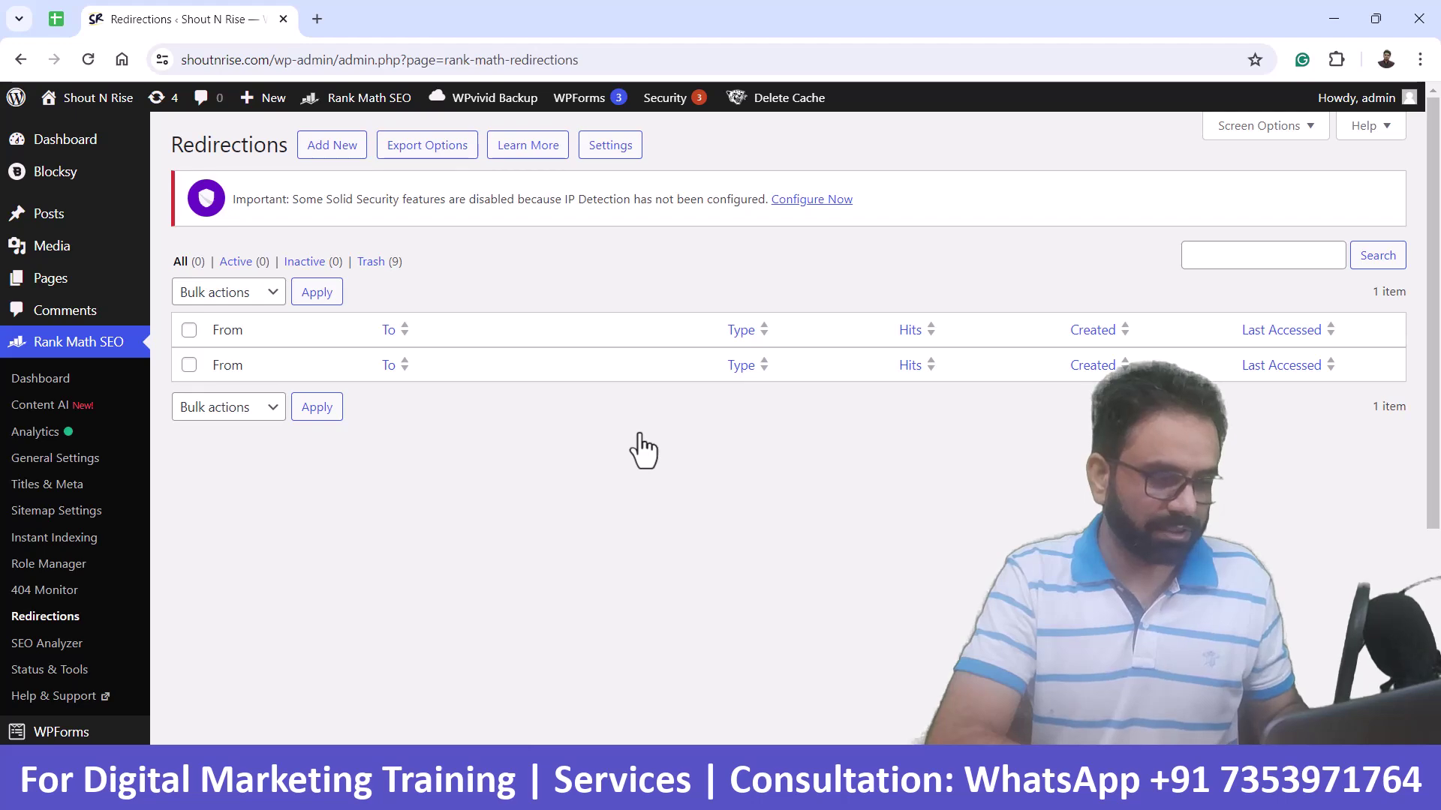
key("alt+Tab")
left_click(341, 70)
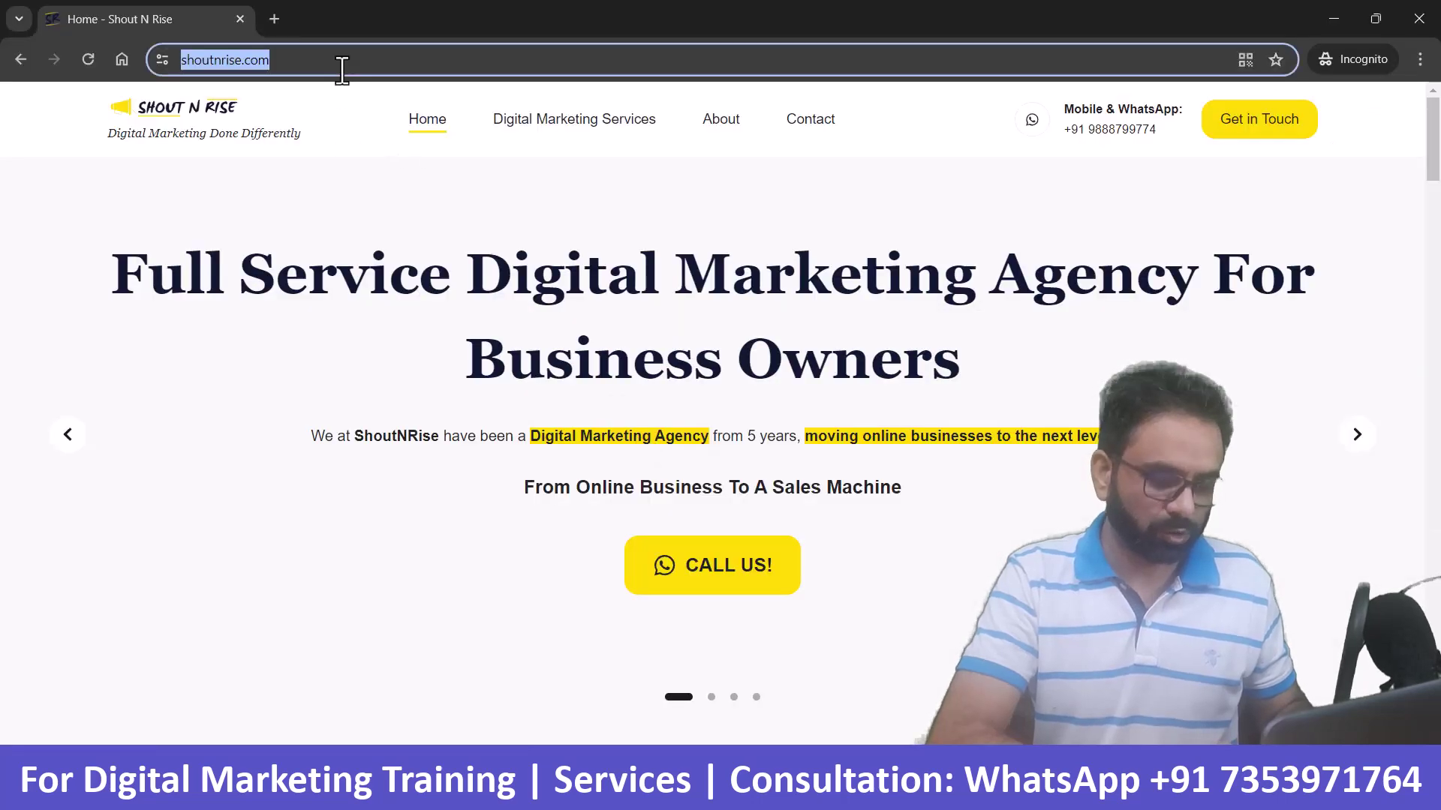
key("End")
type("t")
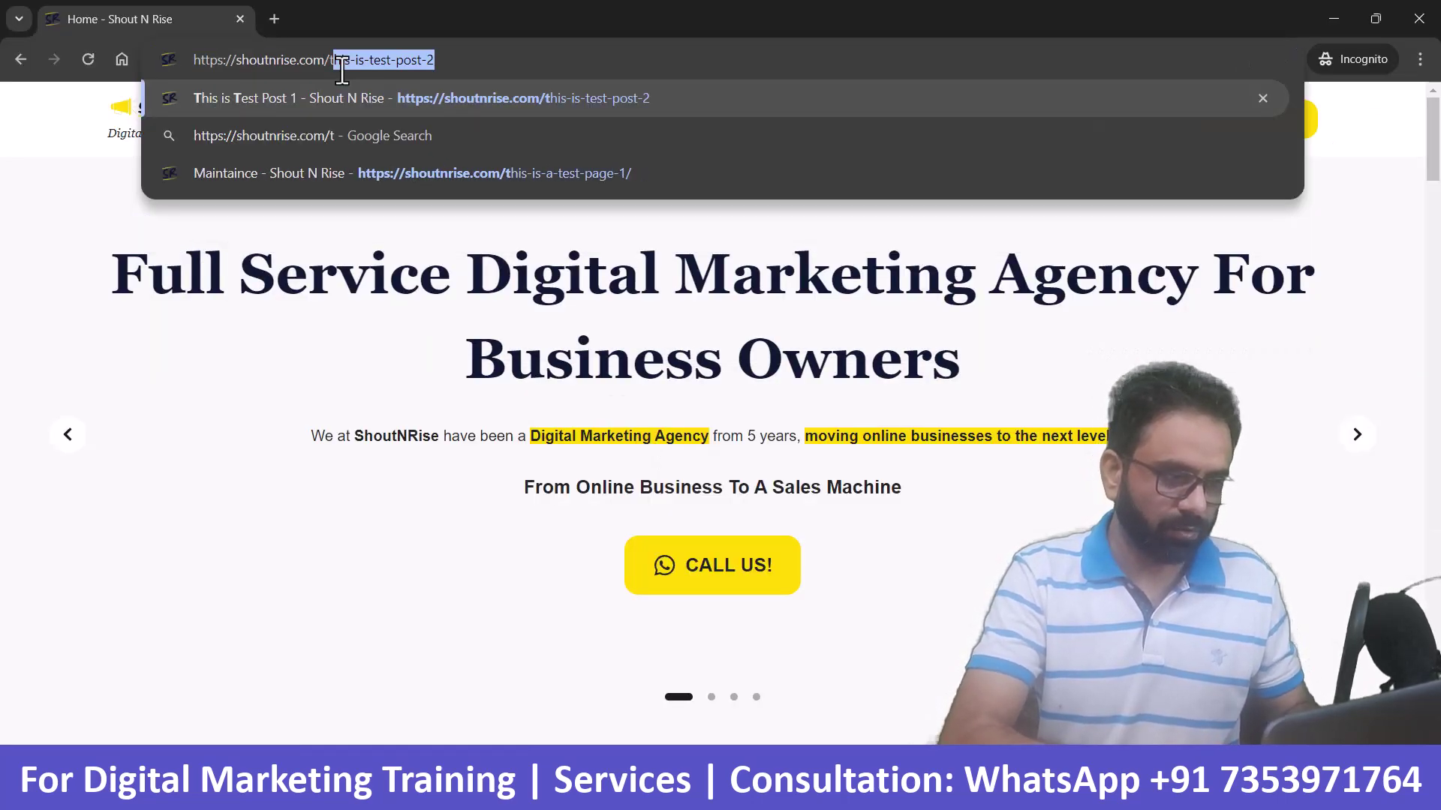
key("Return")
left_click(401, 60)
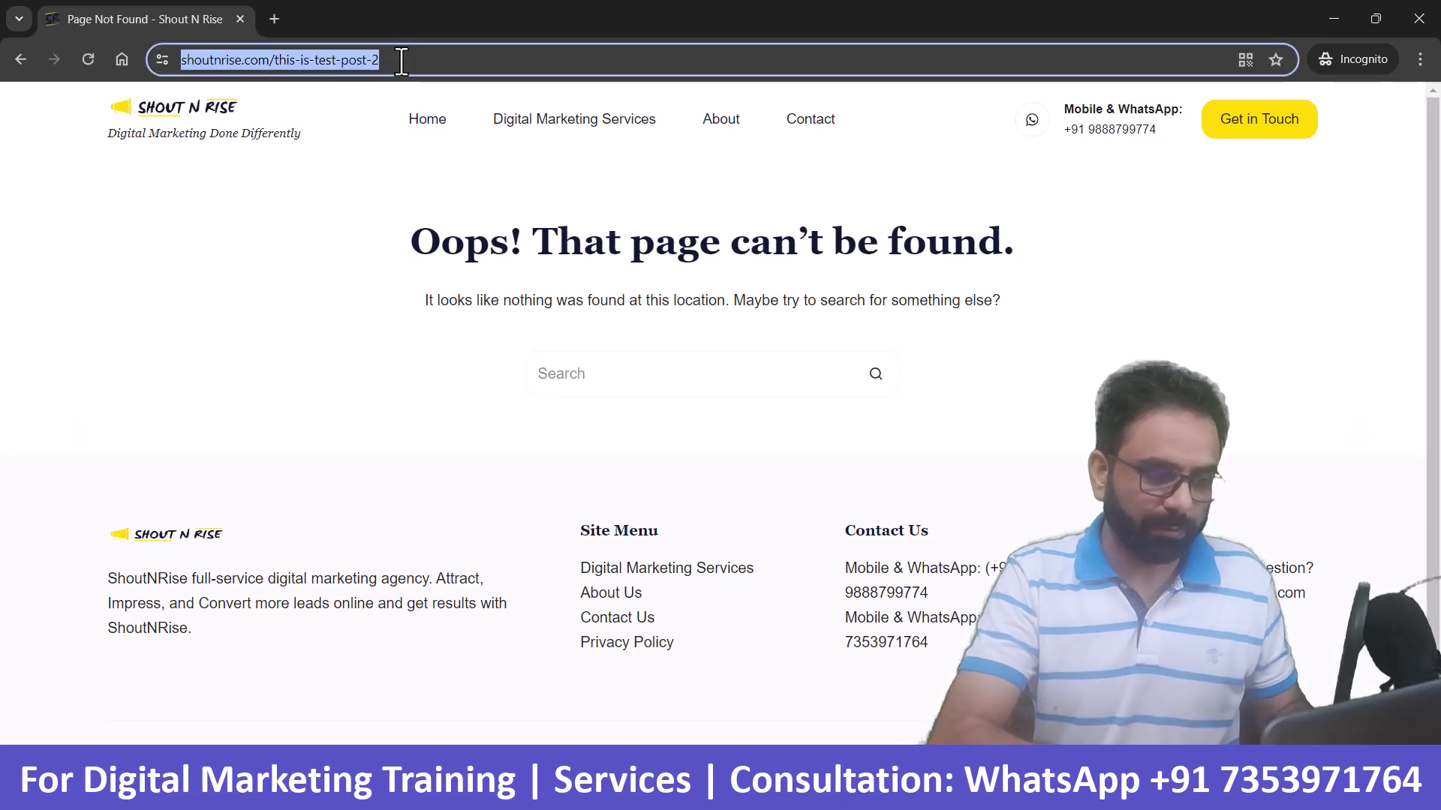
left_click(402, 60)
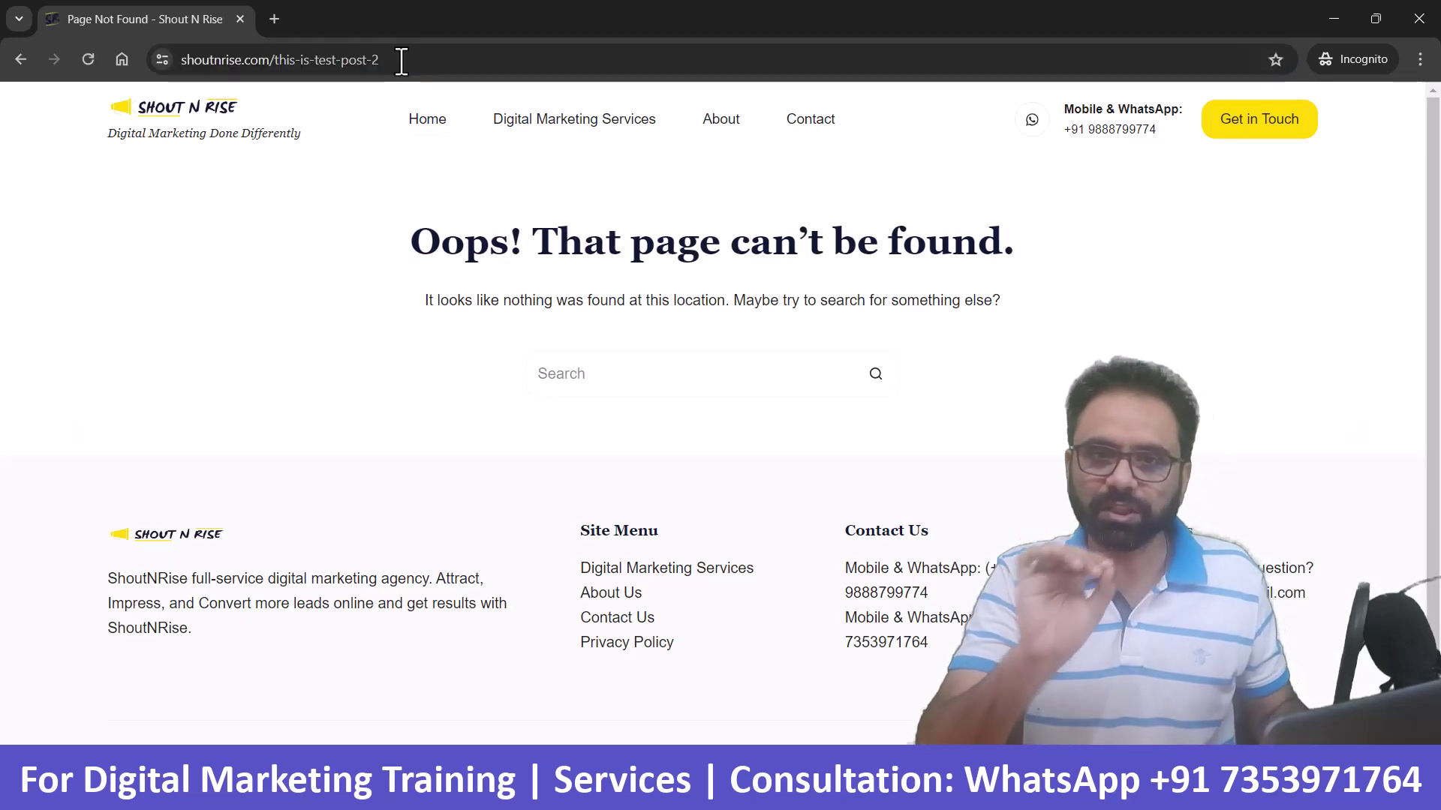
key("alt+Tab")
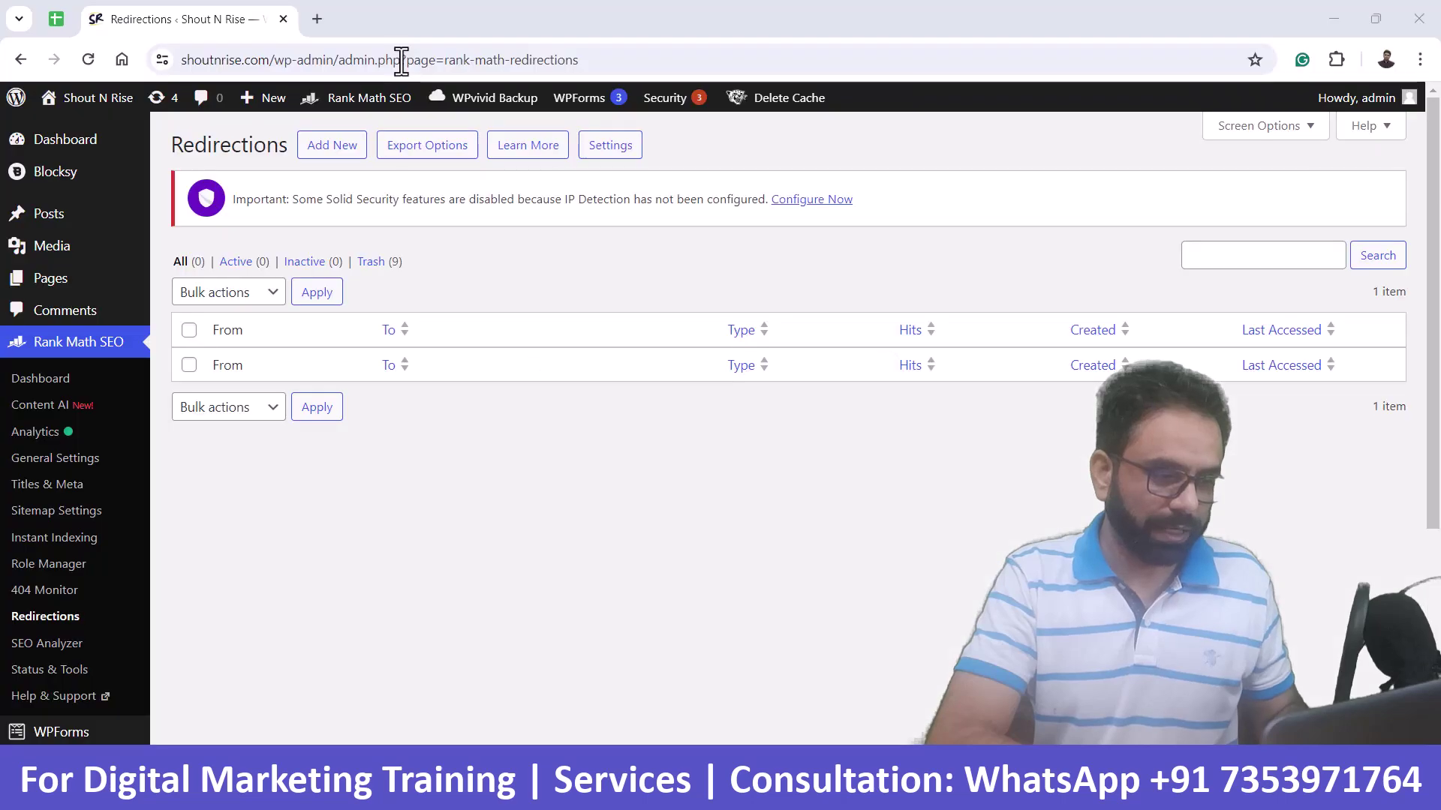
Step: Open a blank redirection form, look through the source match types, and switch to the presentation's Starts With example
left_click(327, 150)
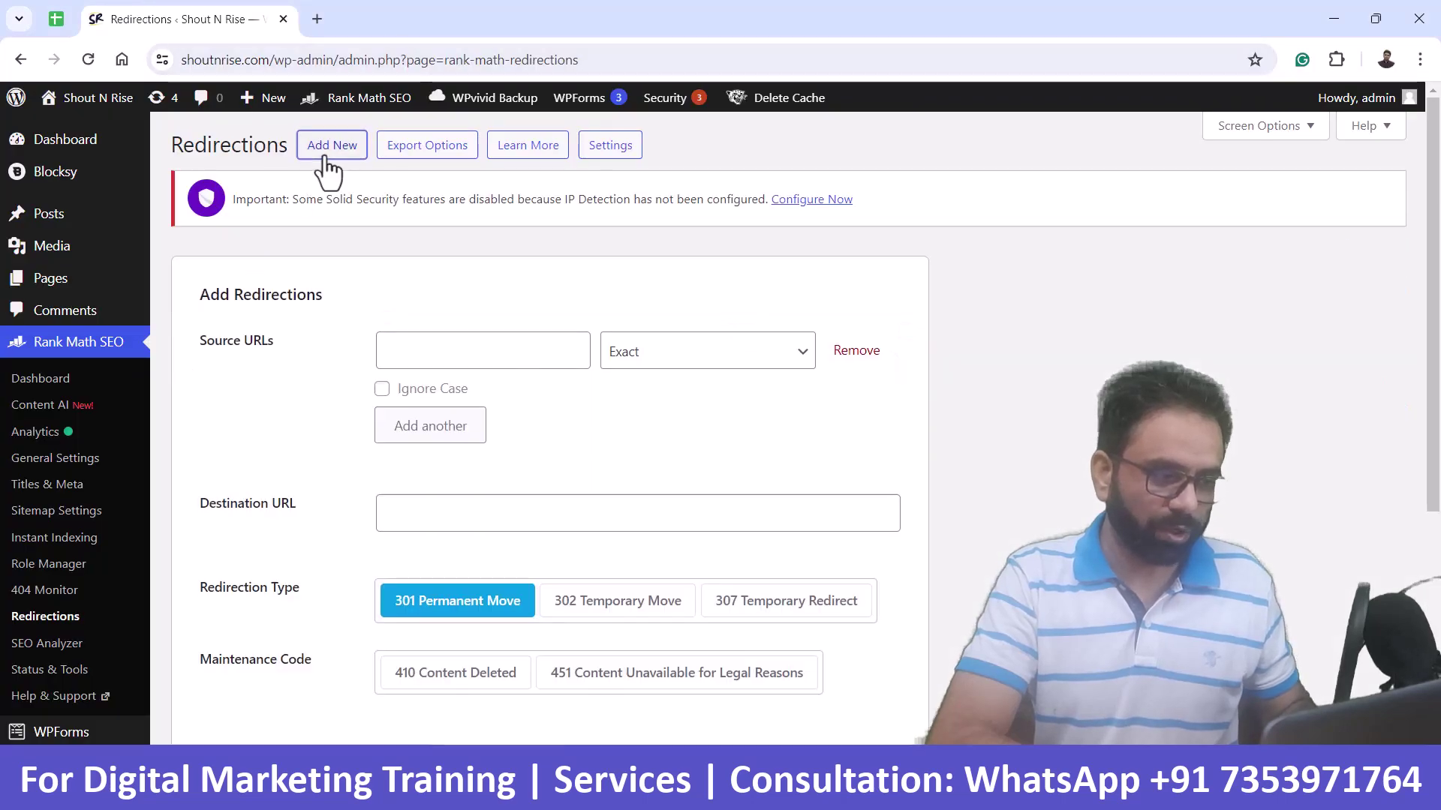
scroll(386, 177, "down", 2)
left_click(709, 229)
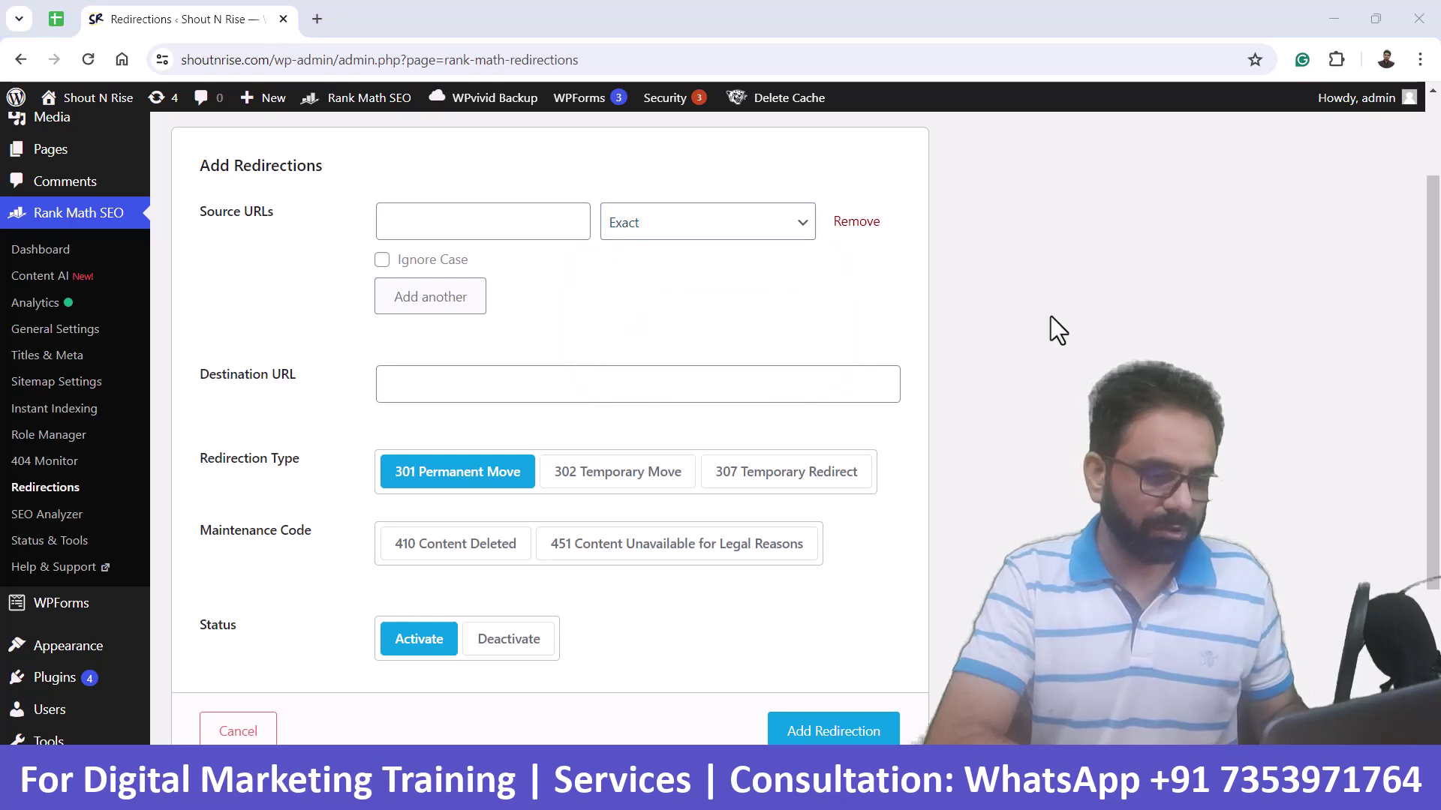
key("alt+Tab")
key("alt+Tab")
key("Tab")
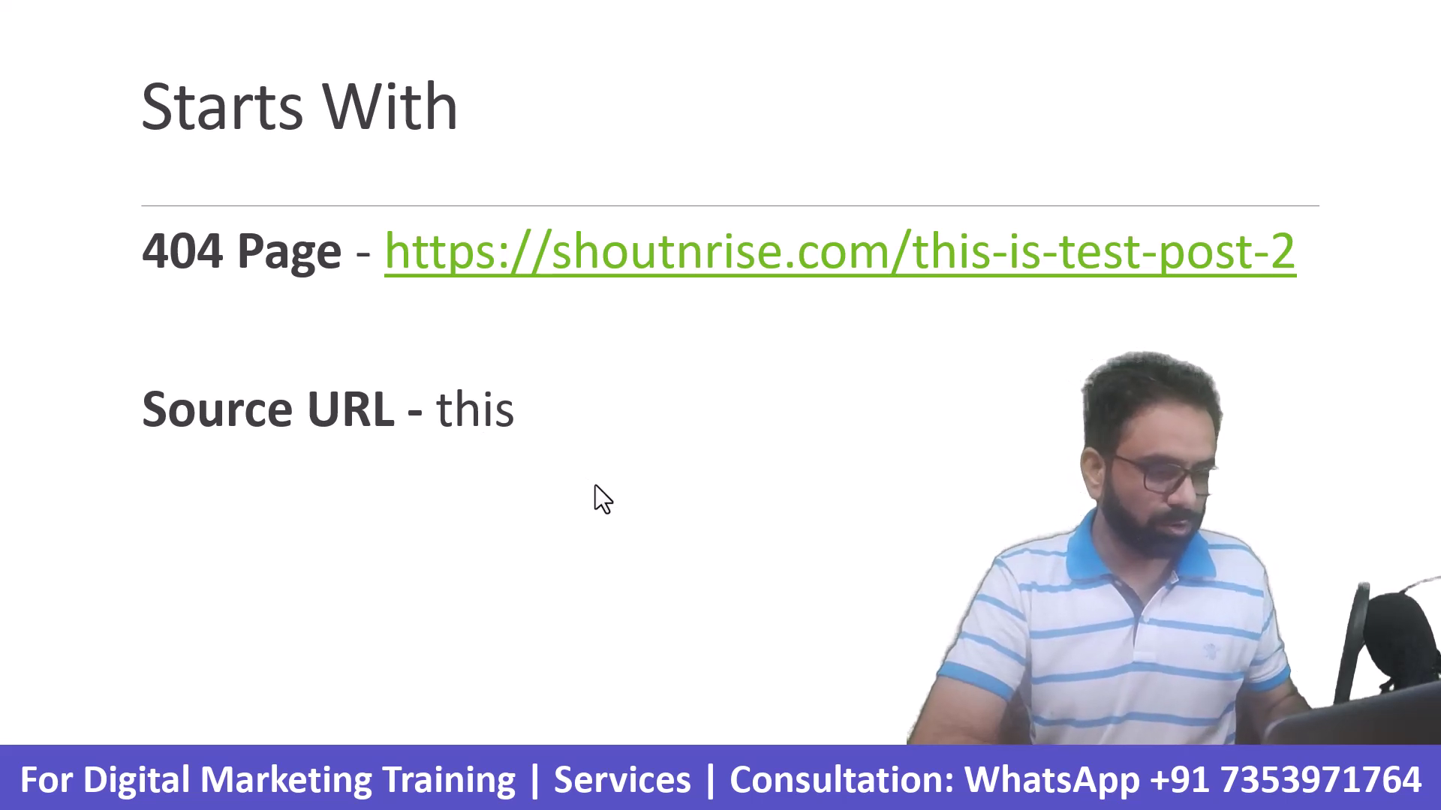
Step: Return to the redirection form and set the source to this with the match type Starts With
key("alt+Tab")
left_click(510, 217)
type("this")
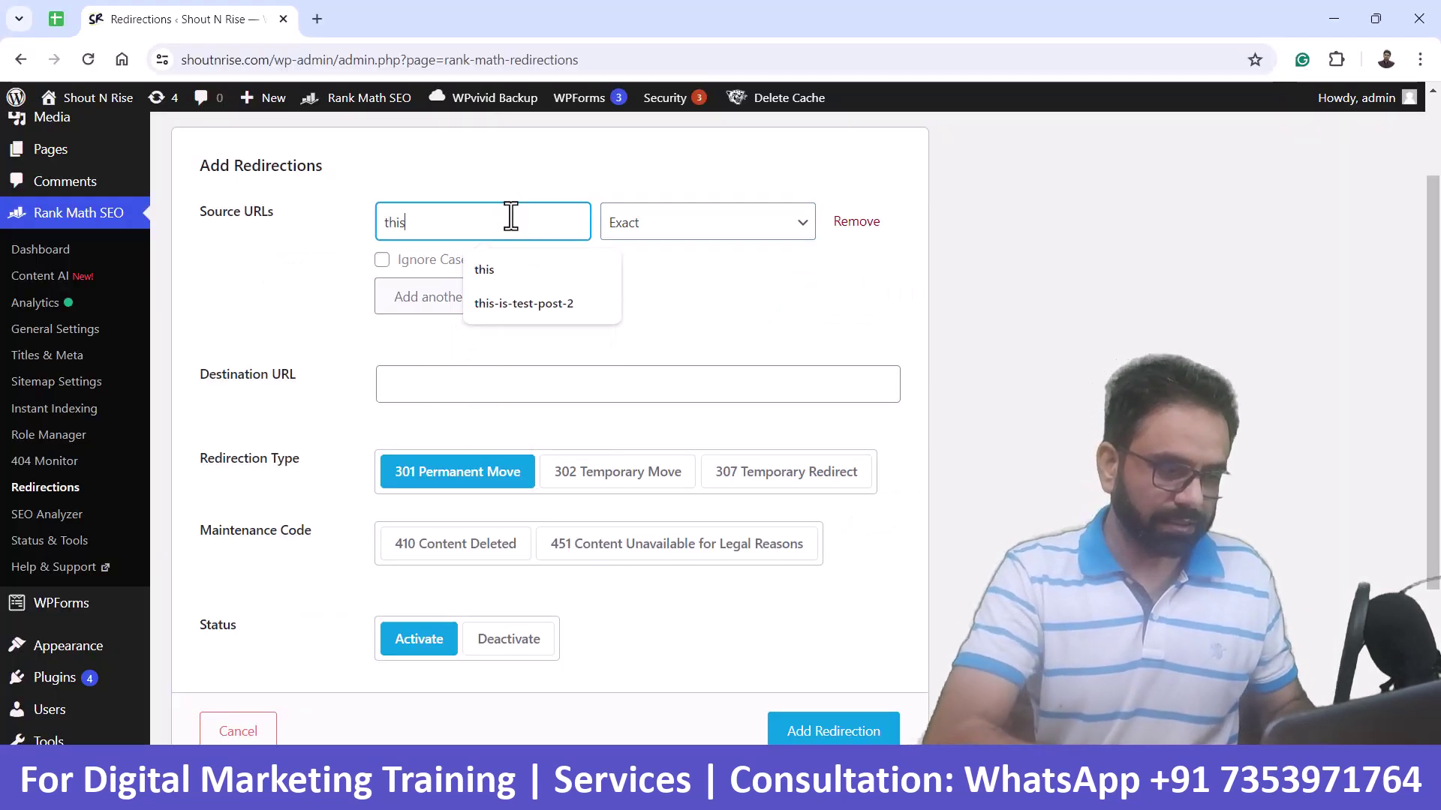
left_click(765, 242)
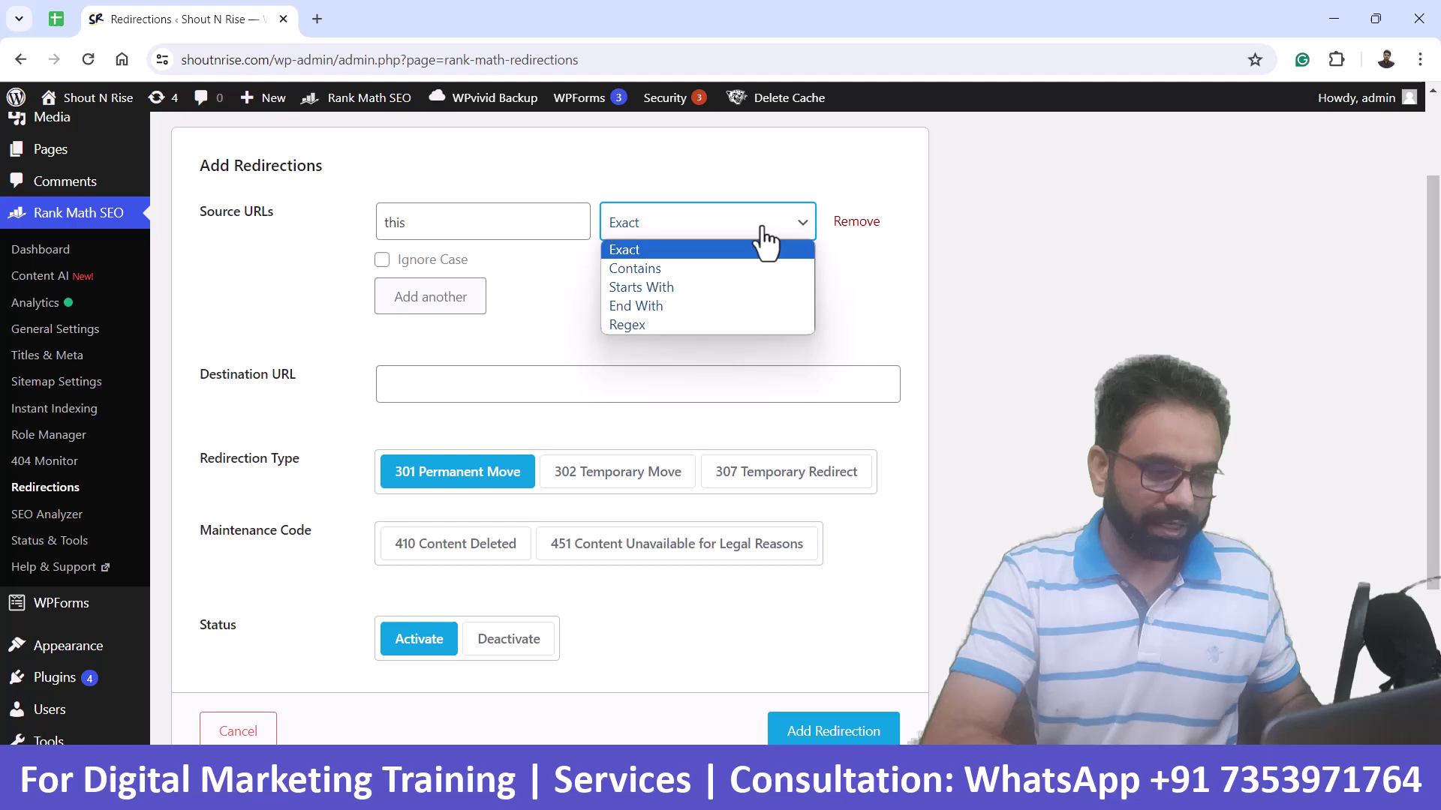
left_click(729, 286)
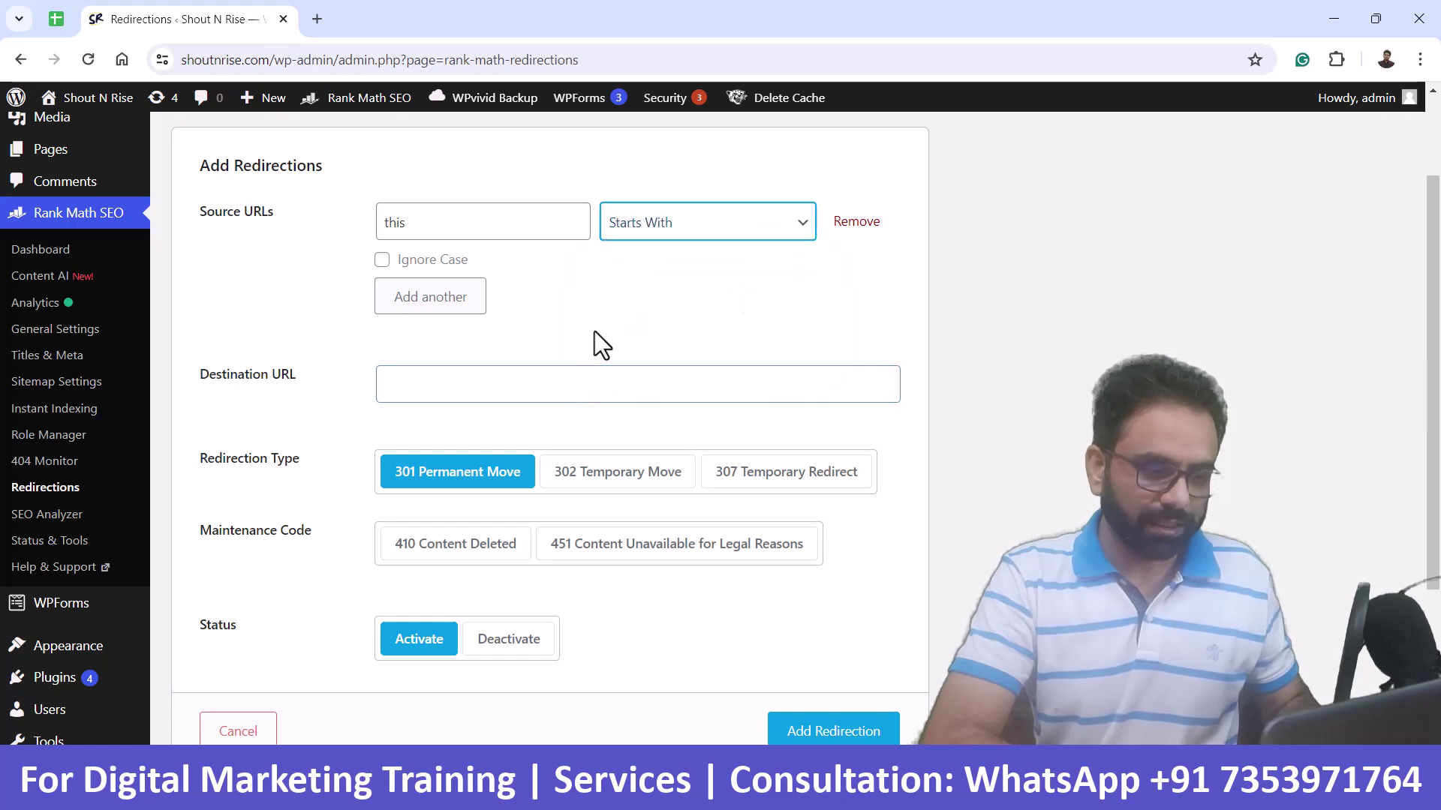
left_click(569, 385)
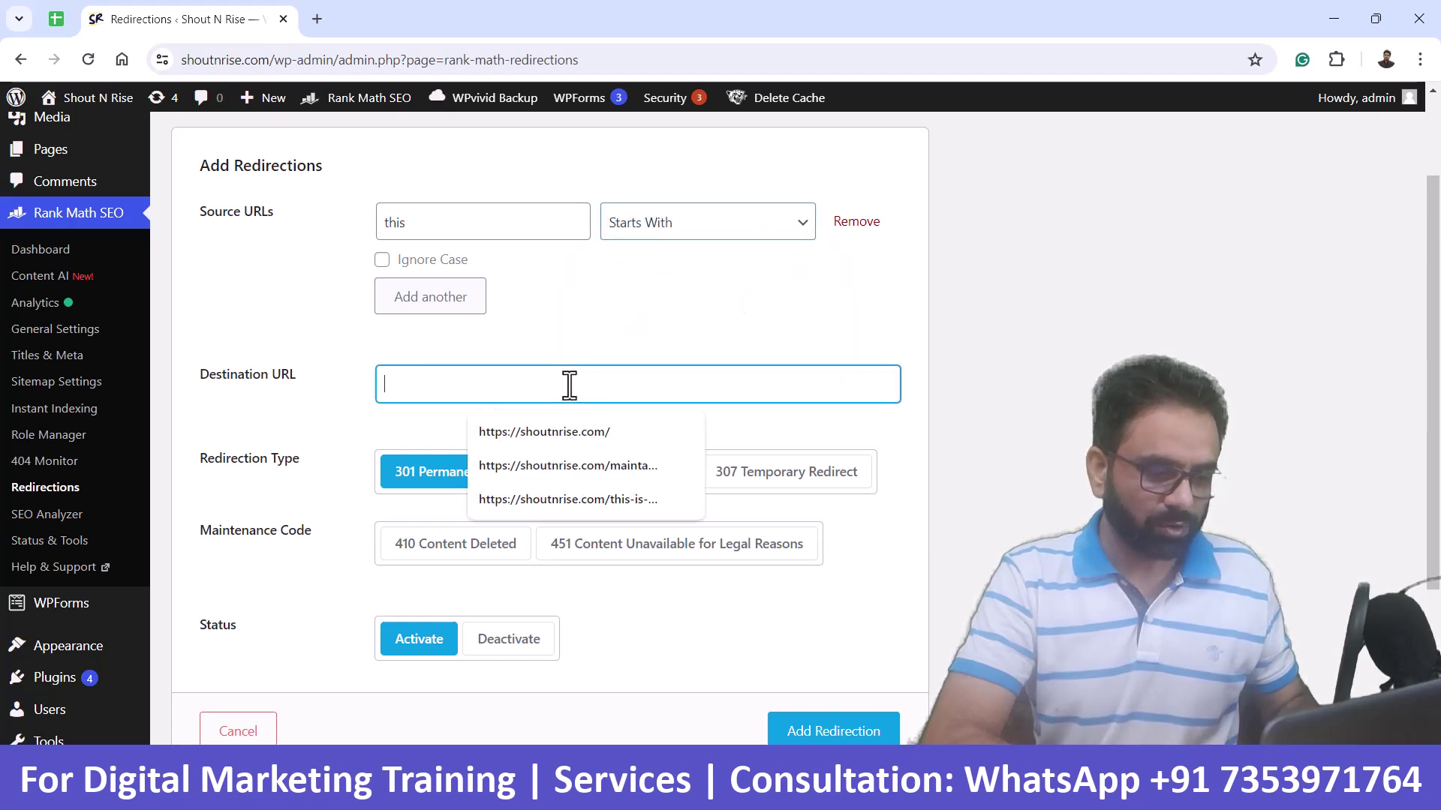
left_click(570, 429)
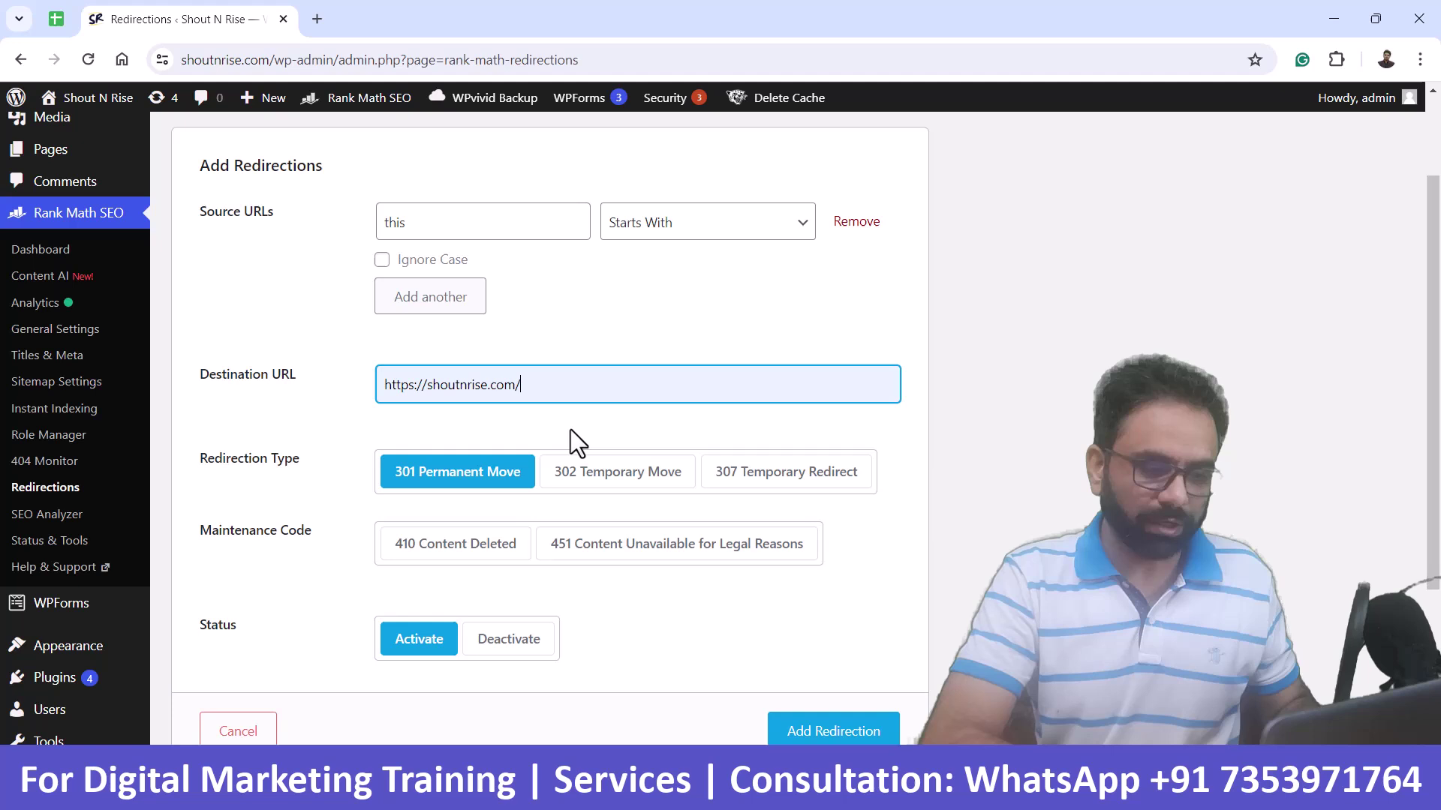
left_click(829, 732)
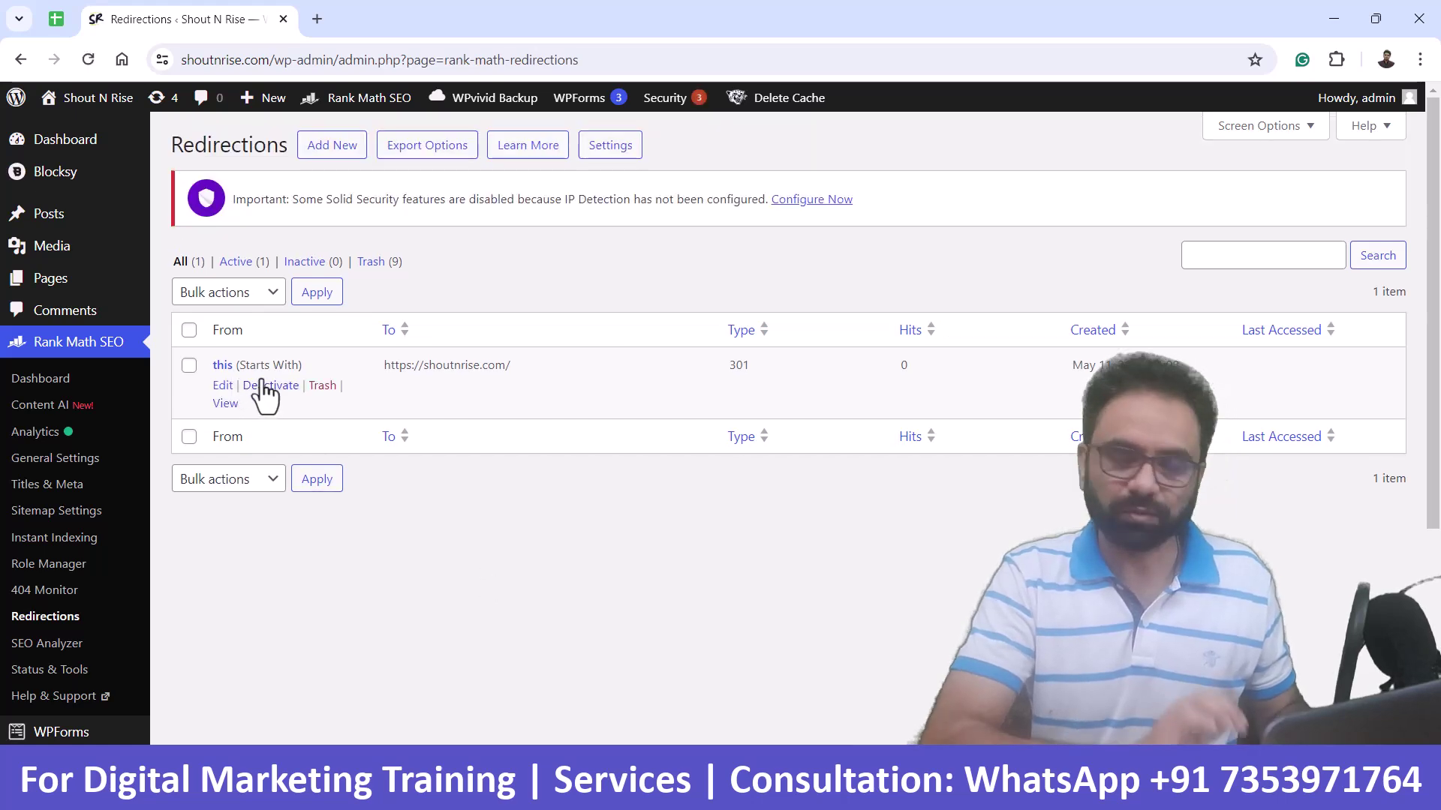
Step: Test the Starts With redirect by loading shoutnrise.com/this-is-test-post-2 in the incognito window, and return to the redirections list
key("alt+Tab")
key("alt+Tab")
key("alt+Tab")
key("Tab")
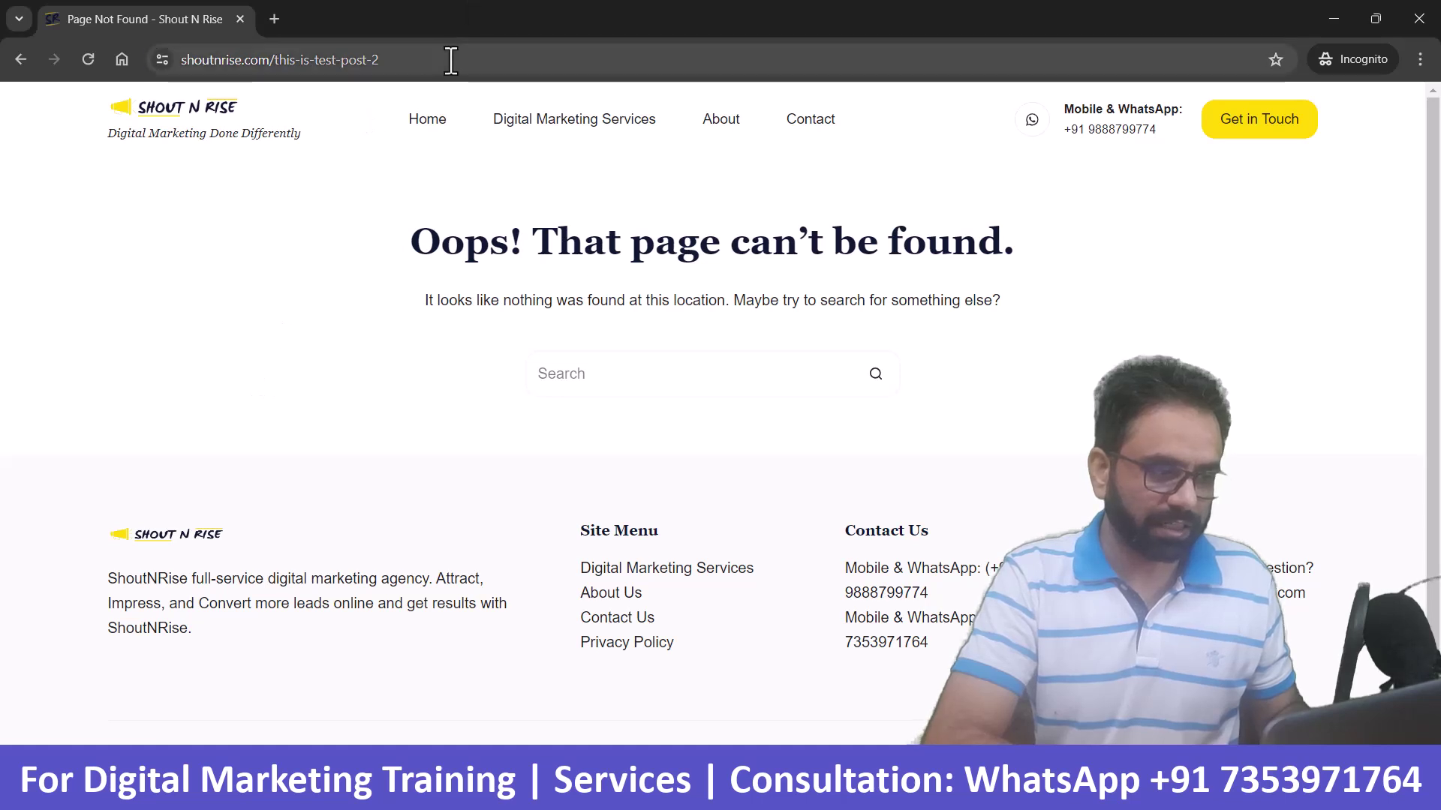
left_click(451, 58)
key("Return")
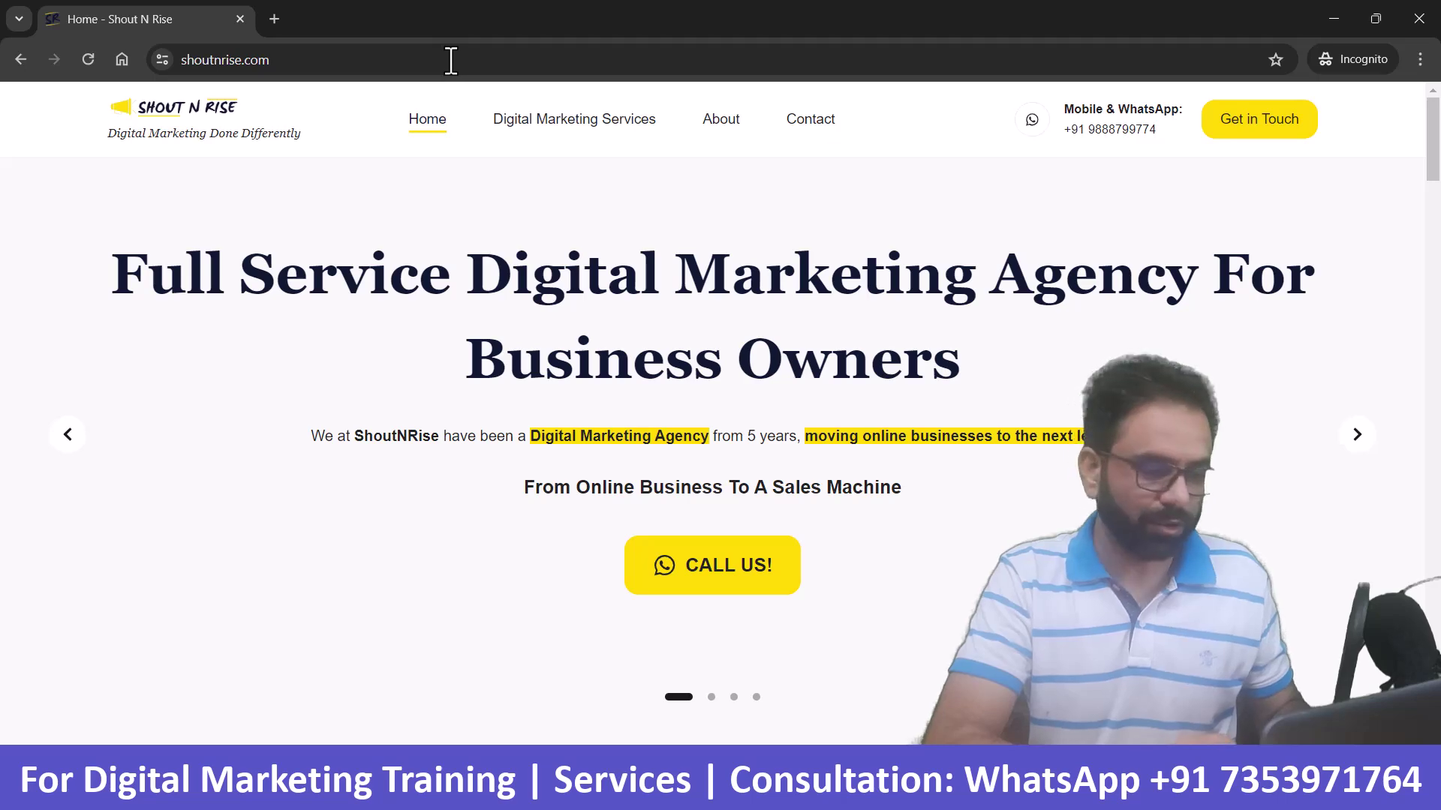
key("alt+Tab")
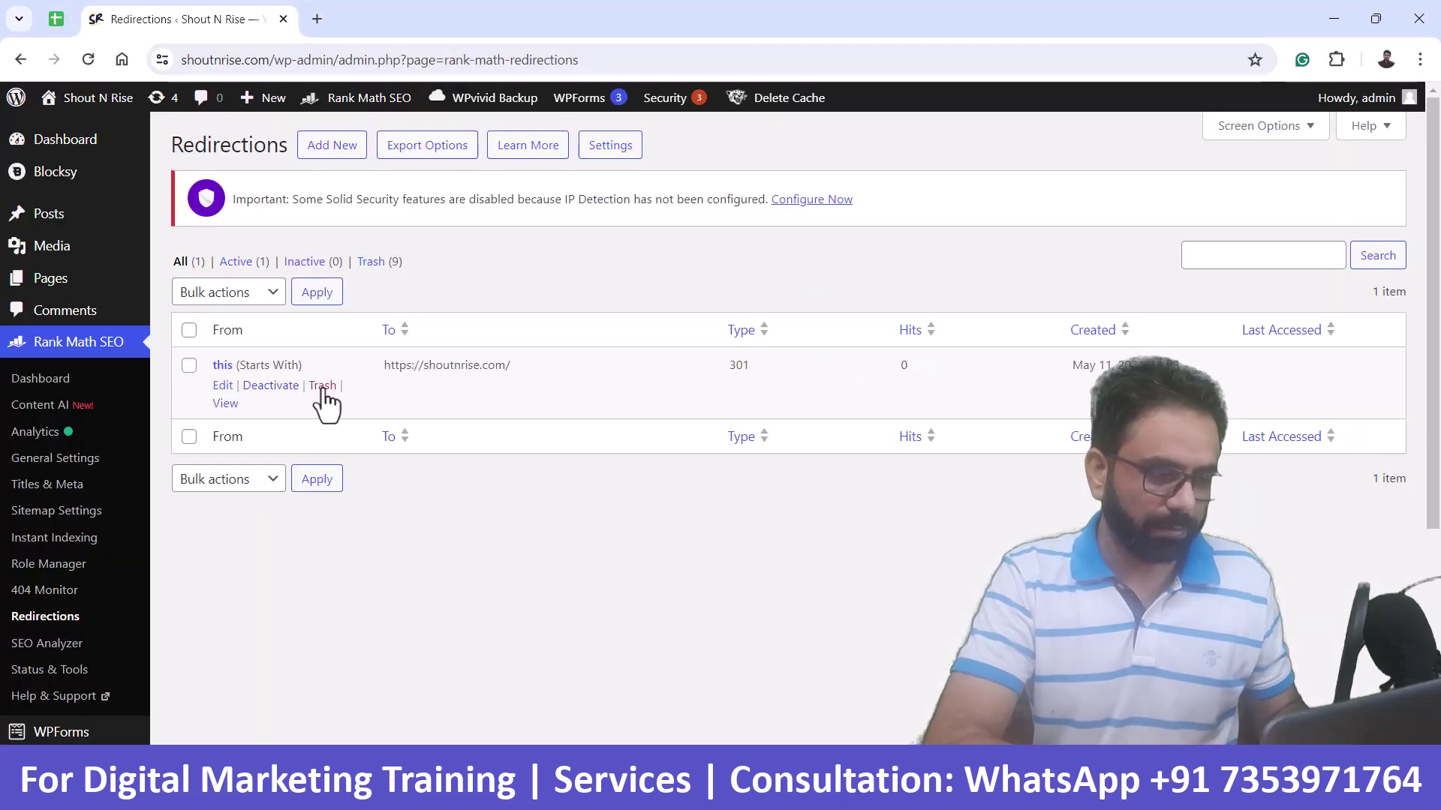
Step: Move the Starts With redirection to the trash and recheck shoutnrise.com/this-is-test-post-2 in the incognito window
left_click(323, 386)
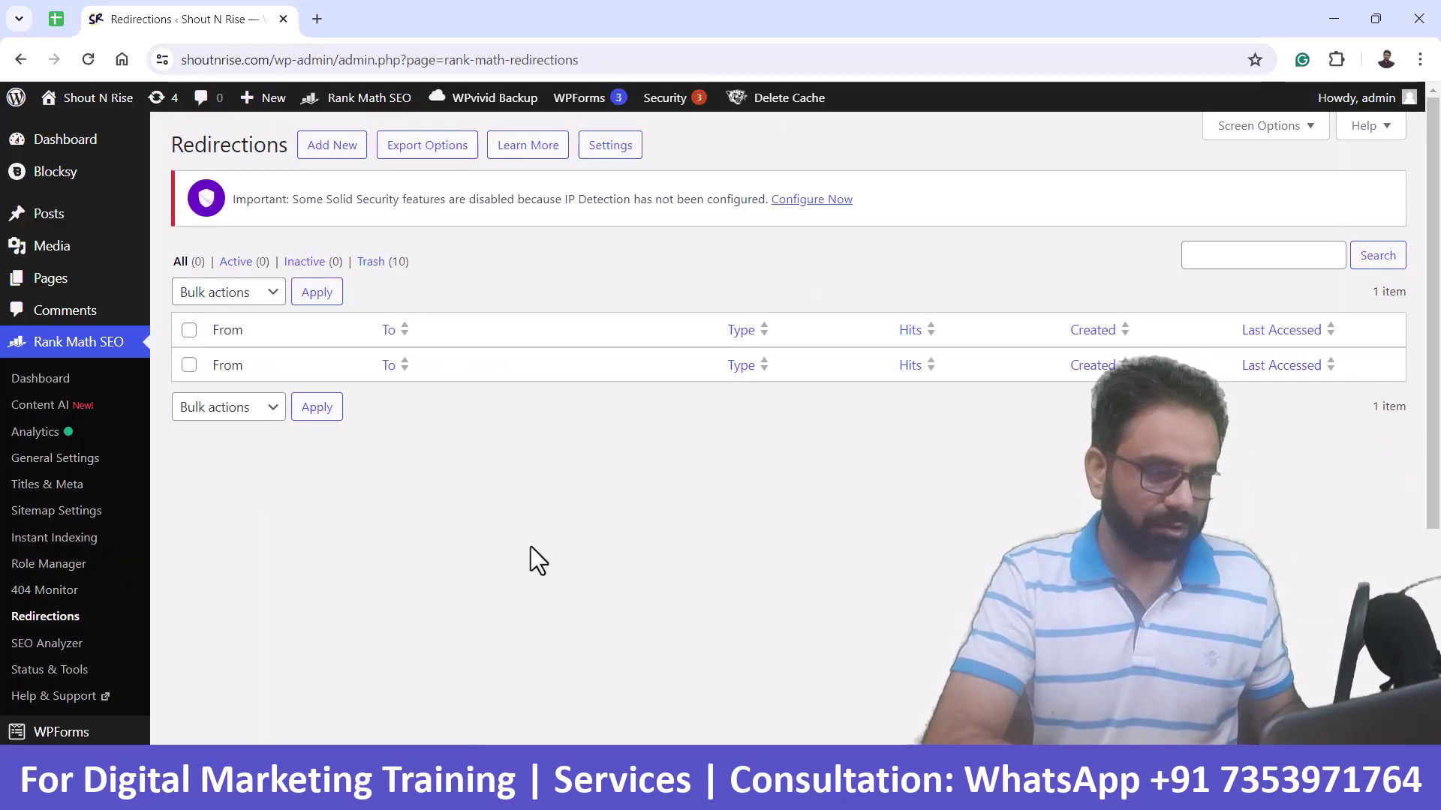
key("alt+Tab")
left_click(302, 60)
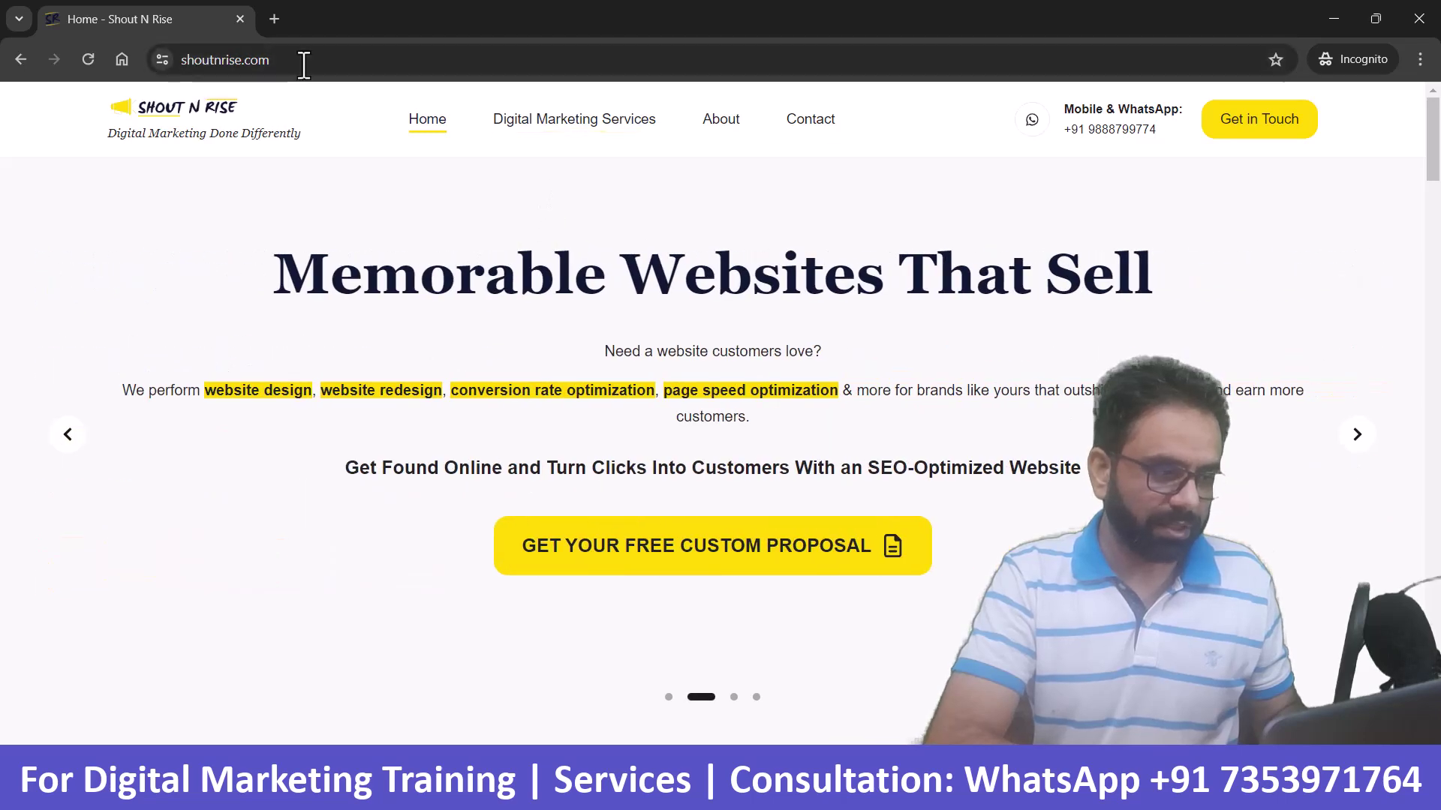
left_click(317, 60)
key("End")
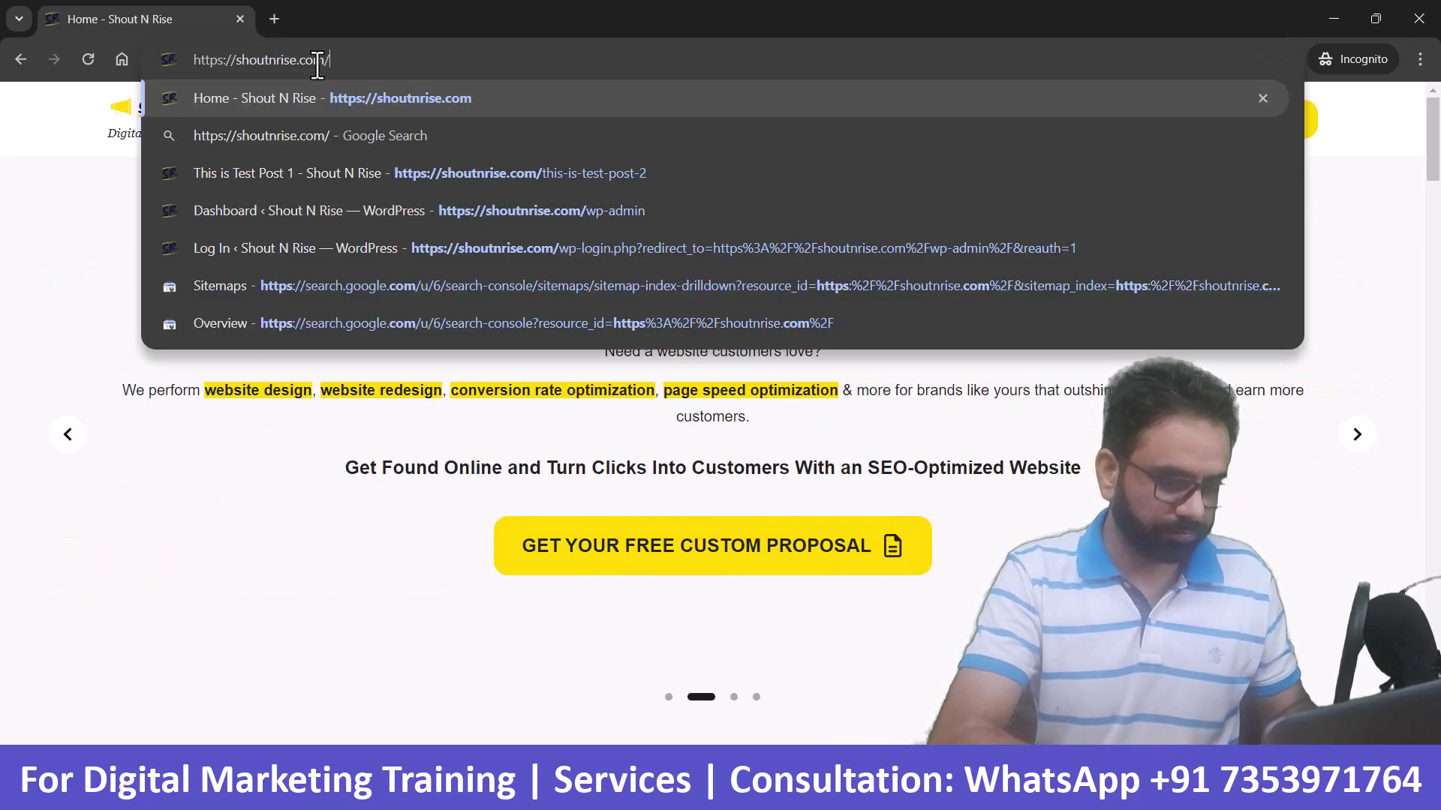
type("thi")
key("Return")
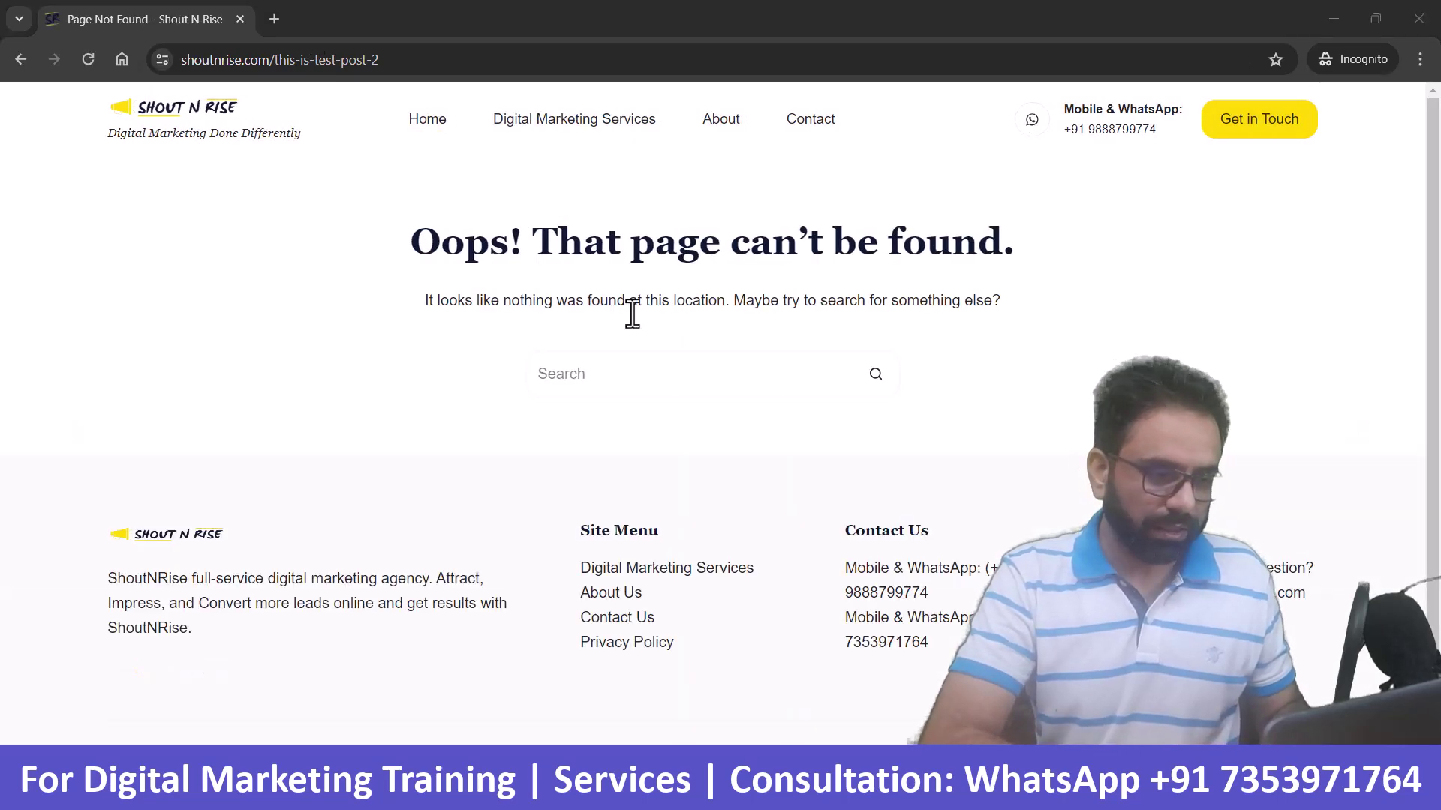
Step: Switch to the presentation and advance to the Ends With example
key("alt+Tab")
key("alt+Tab")
key("alt+Tab")
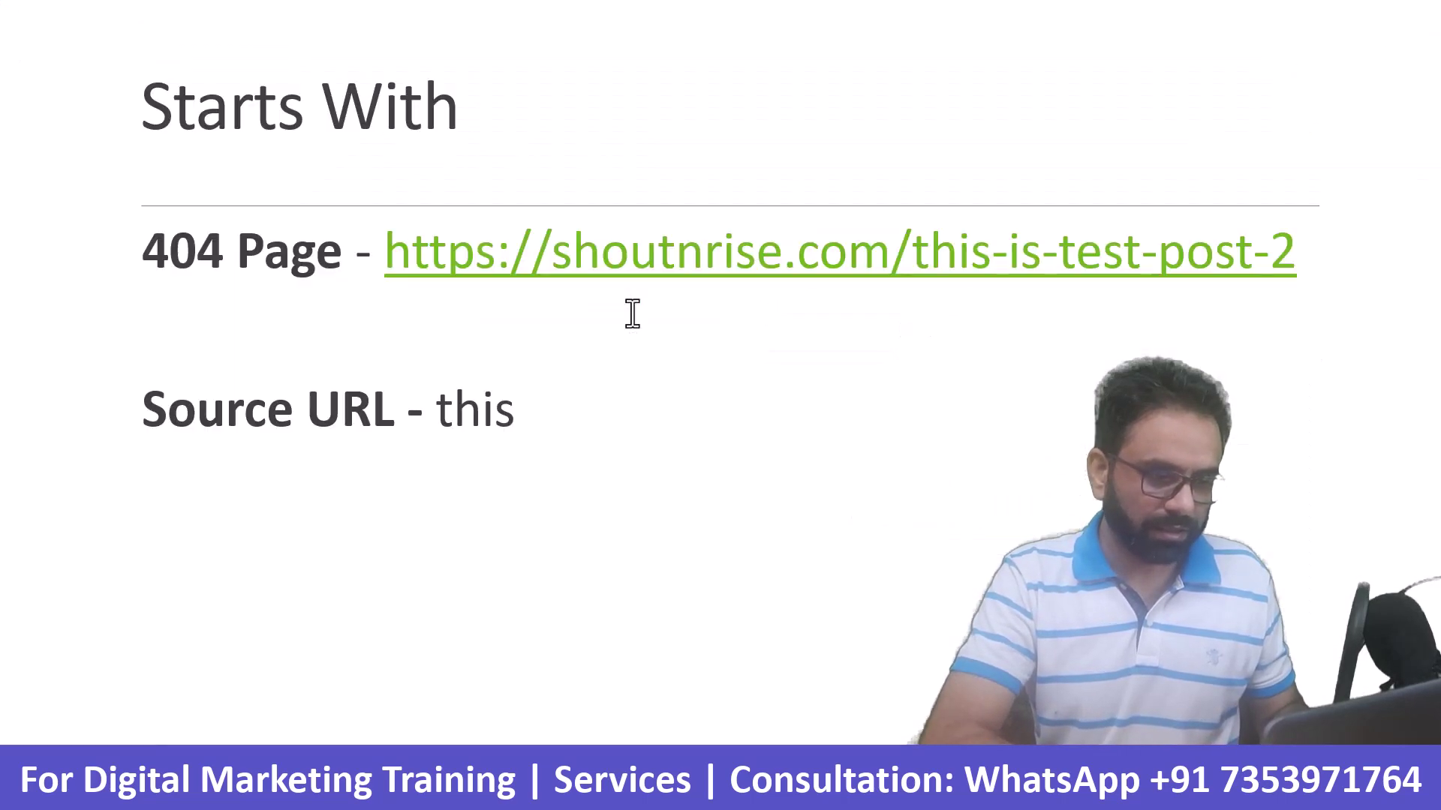
key("Right")
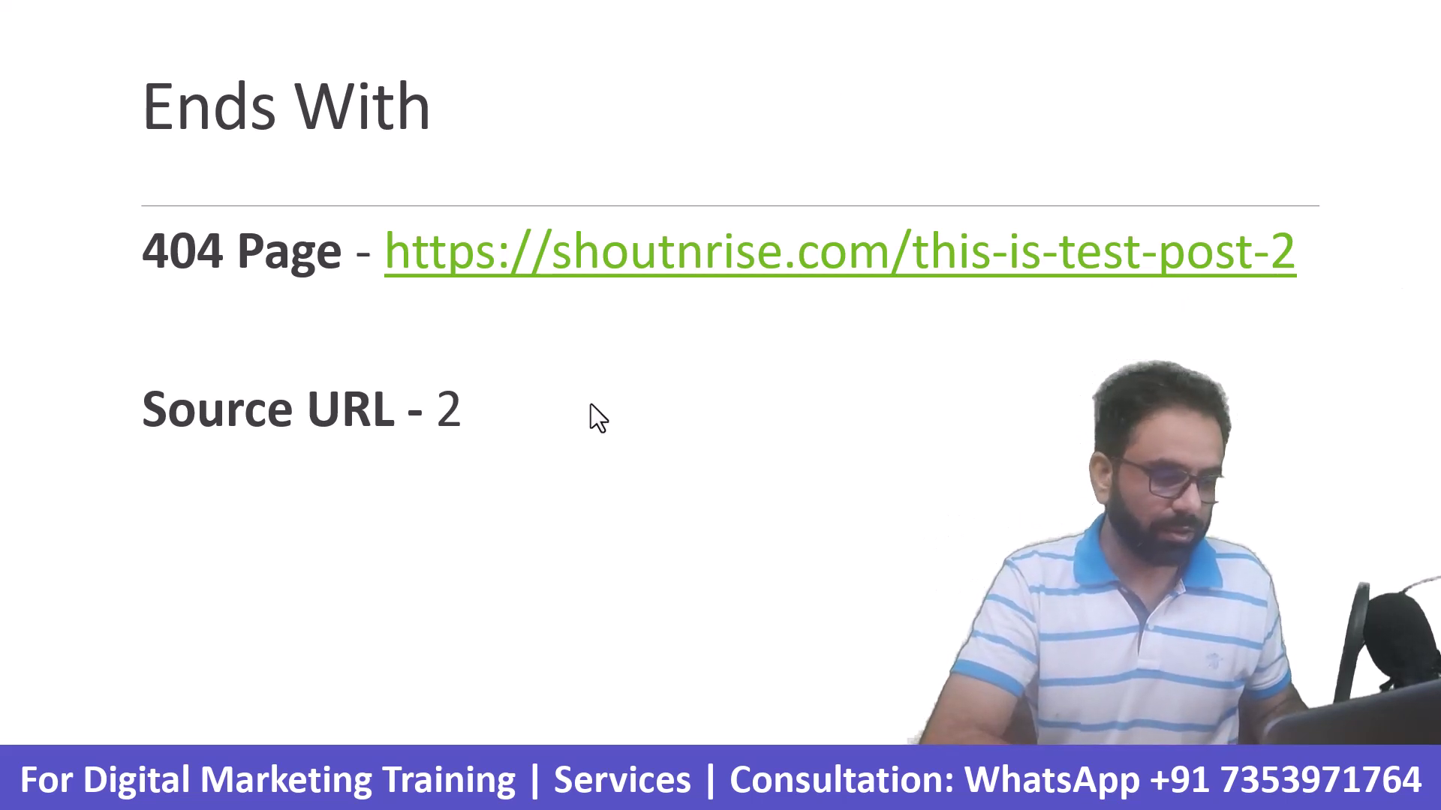
Step: Return to the redirections list and start a new redirection with the source 2 and the match type End With
key("alt+Tab")
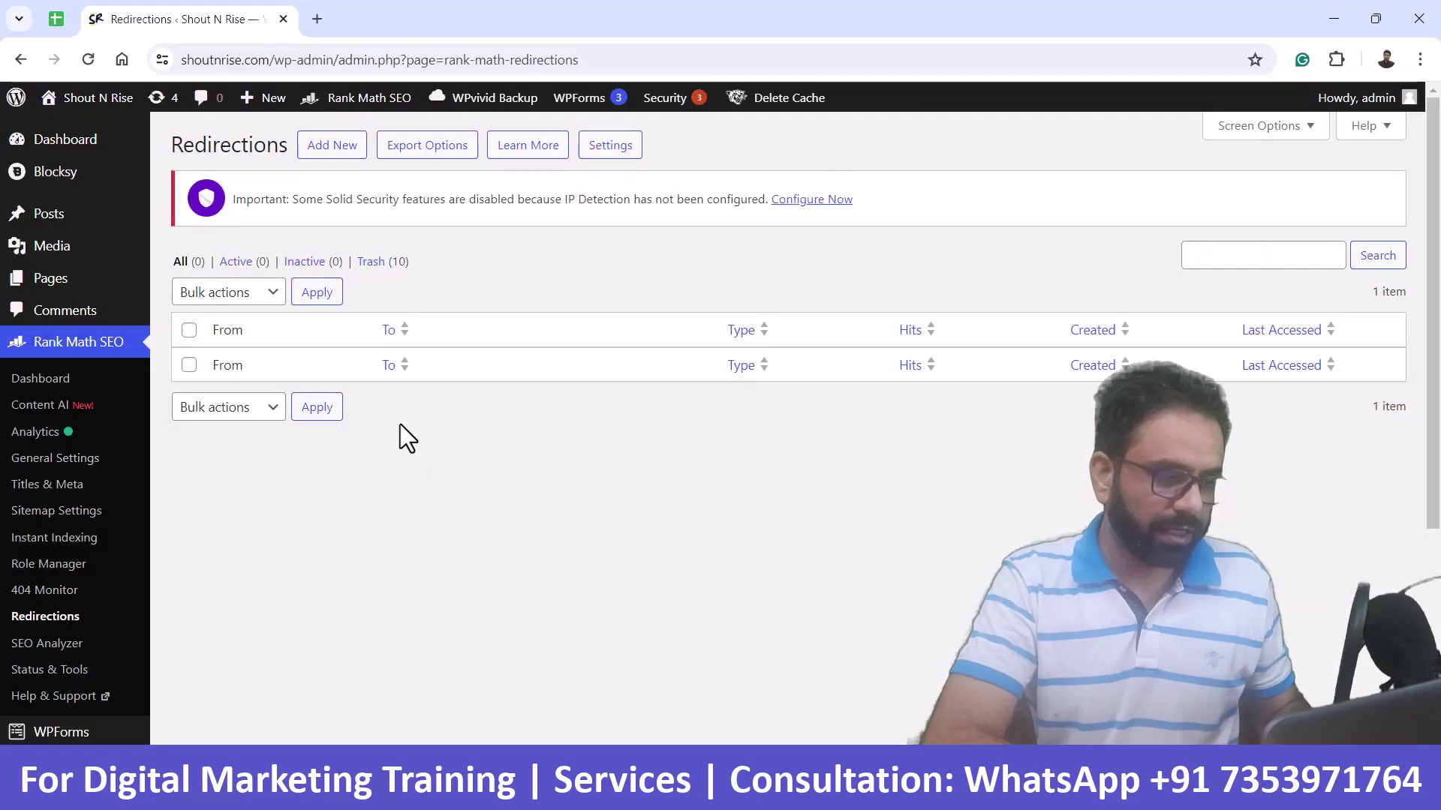
left_click(330, 150)
scroll(443, 214, "down", 2)
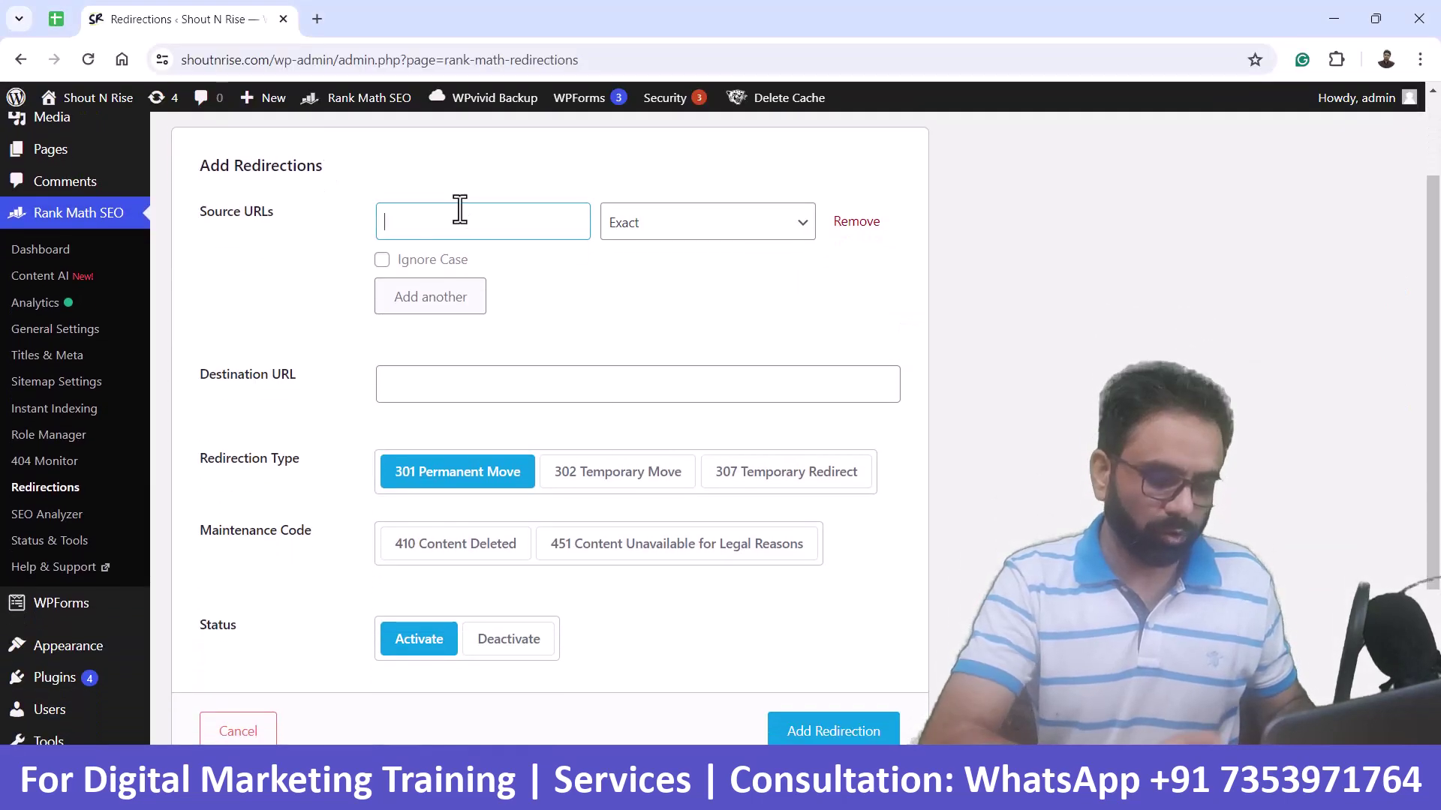
left_click(460, 210)
type("2")
key("Tab")
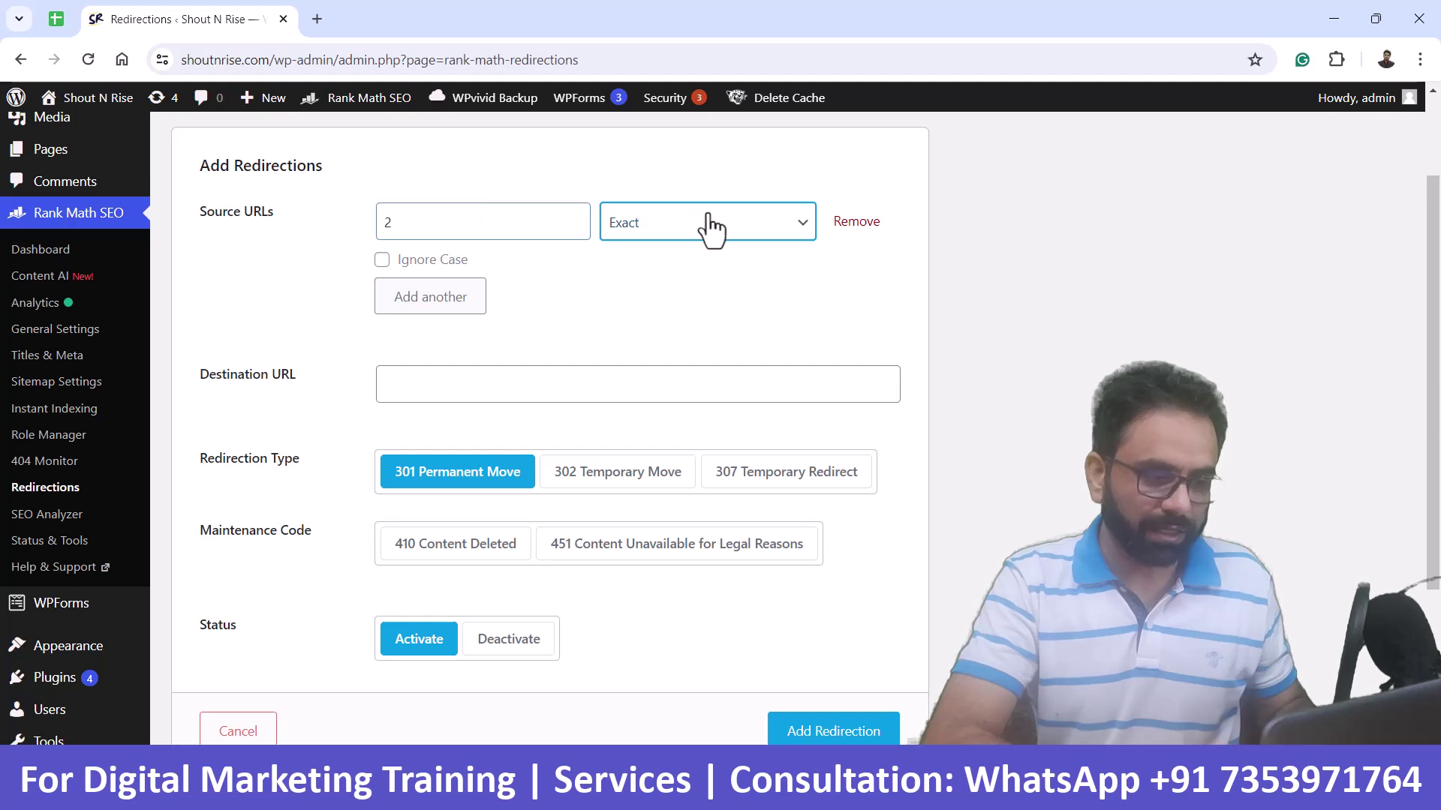
left_click(792, 212)
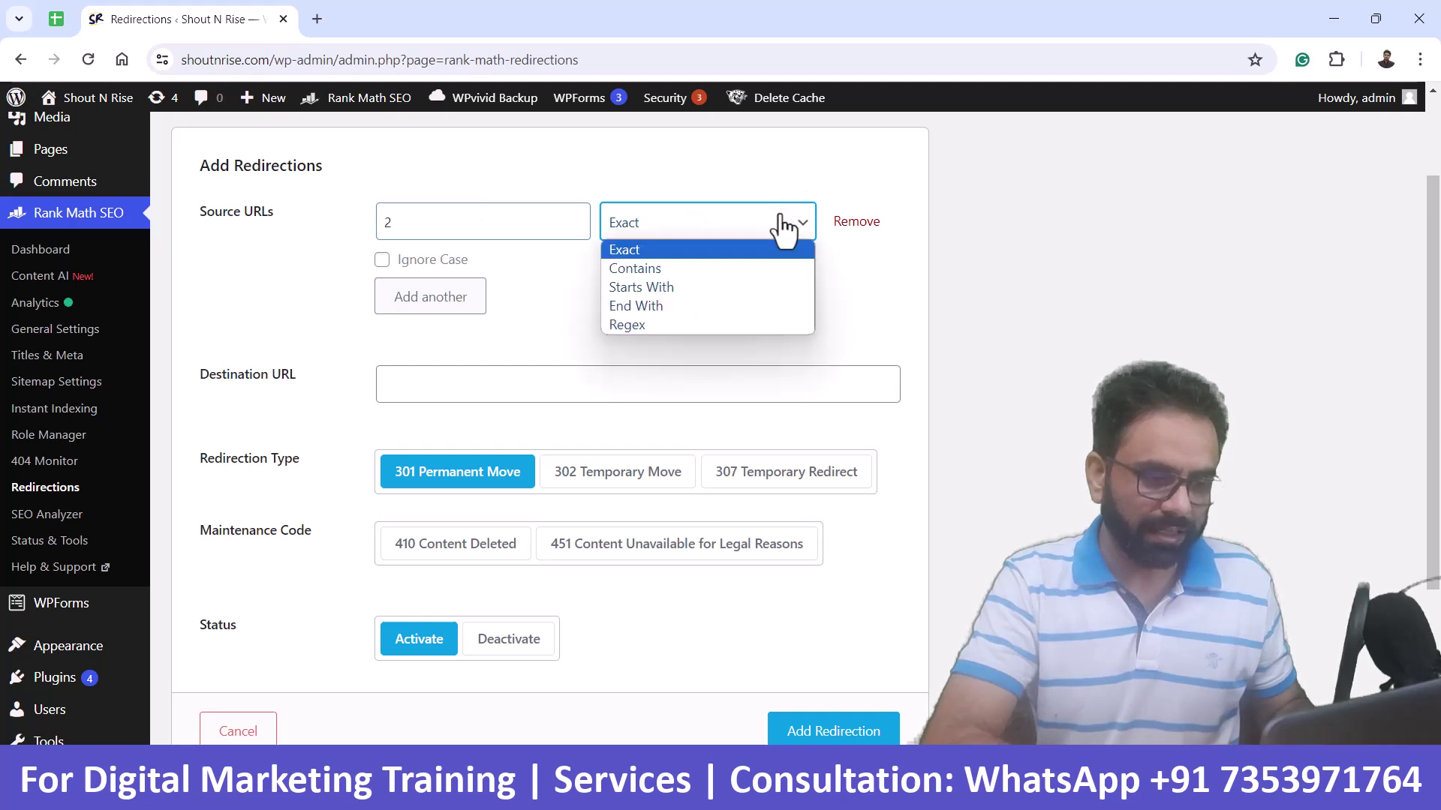
left_click(731, 313)
left_click(699, 378)
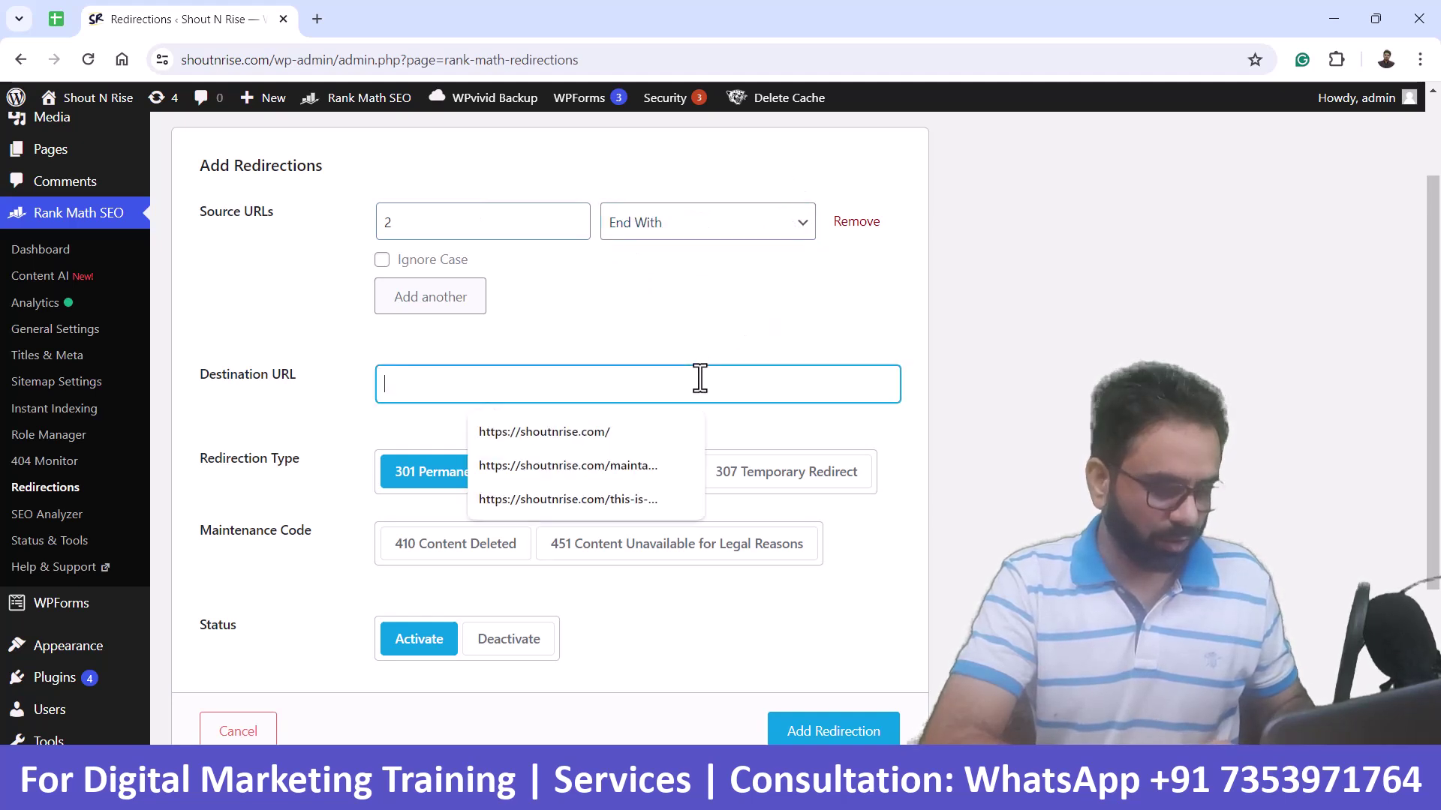
type("https://shoutnrise.com/")
left_click(842, 732)
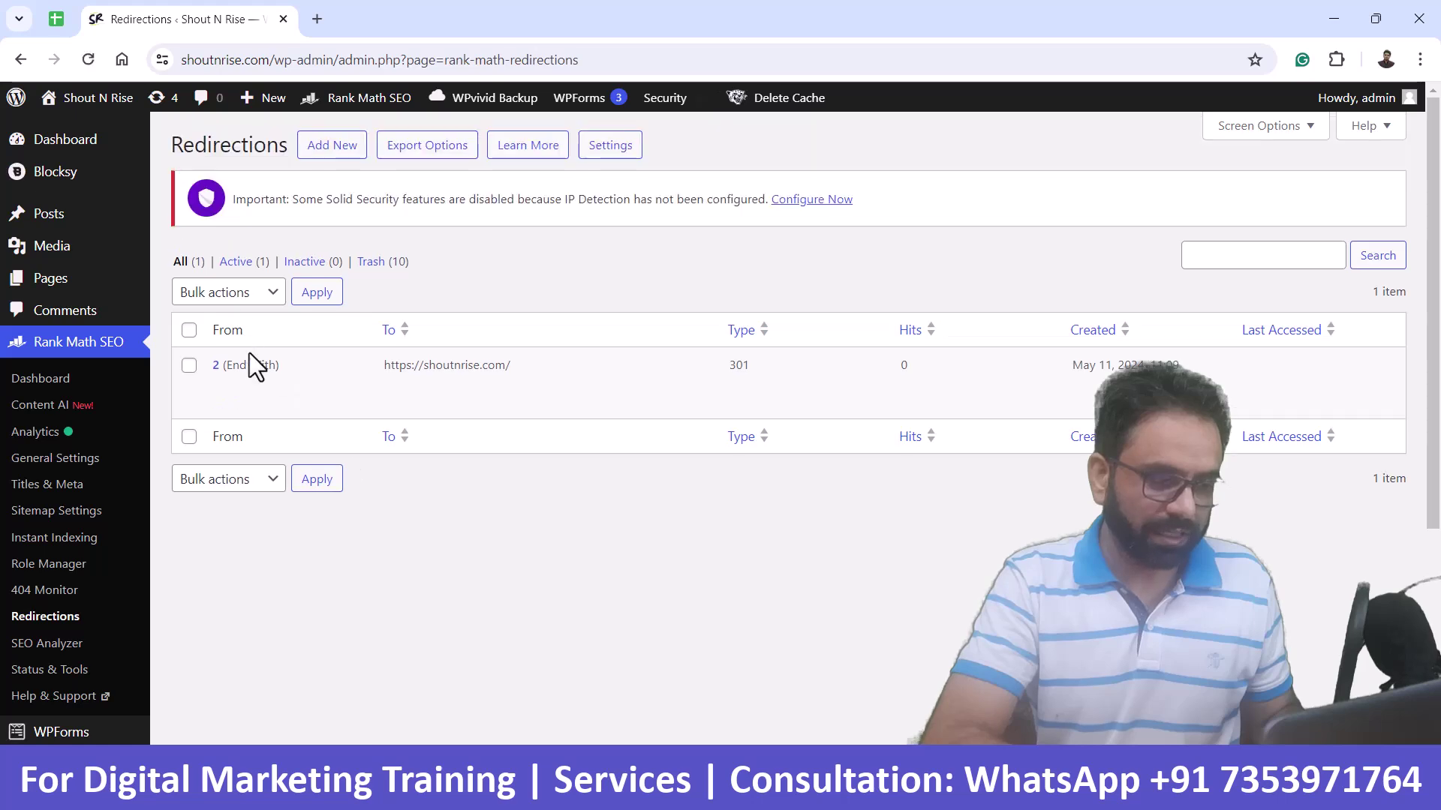
Step: Test the End With redirect by loading shoutnrise.com/this-is-test-post-2 in the incognito window
key("alt+Tab")
key("alt+Tab")
key("Tab")
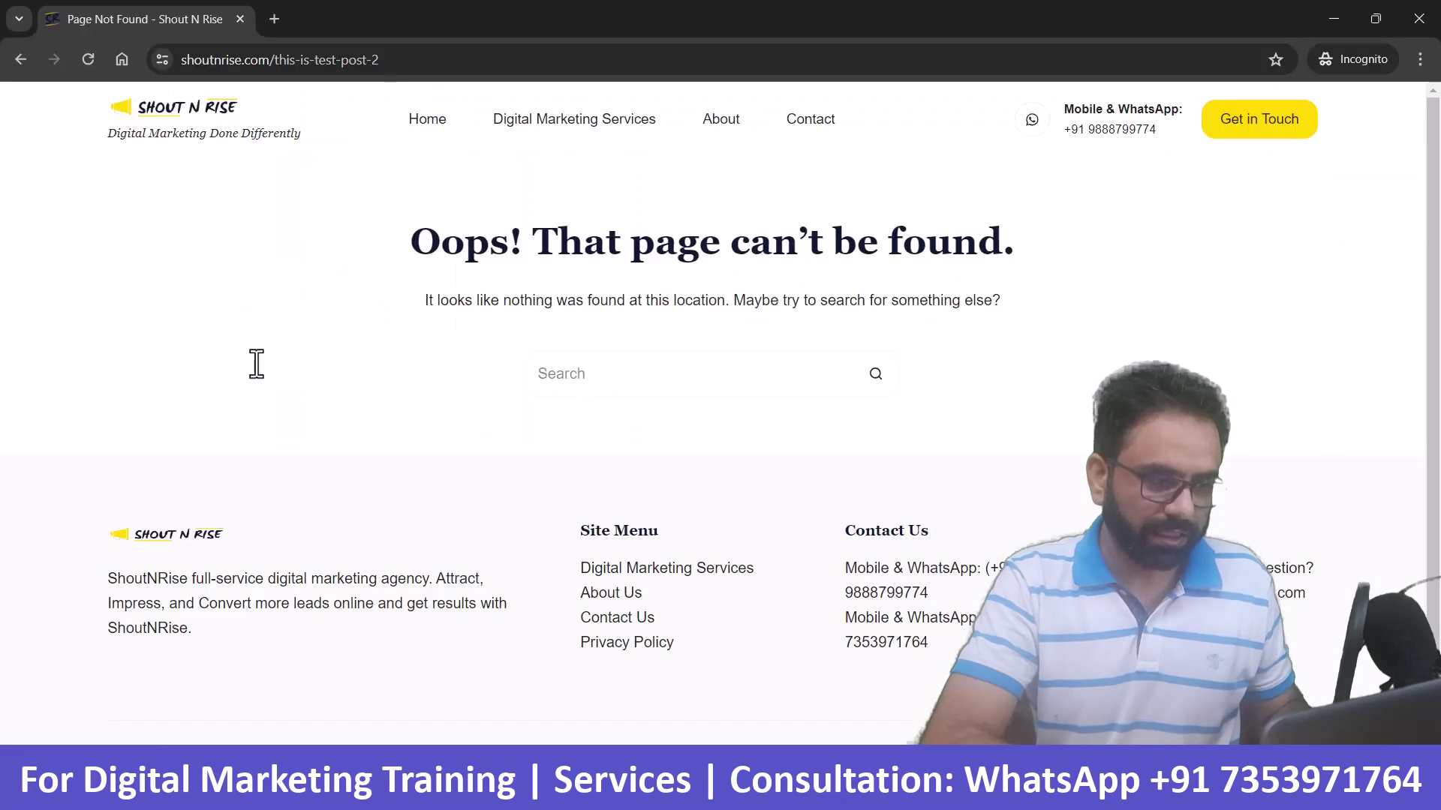
left_click(558, 61)
key("Return")
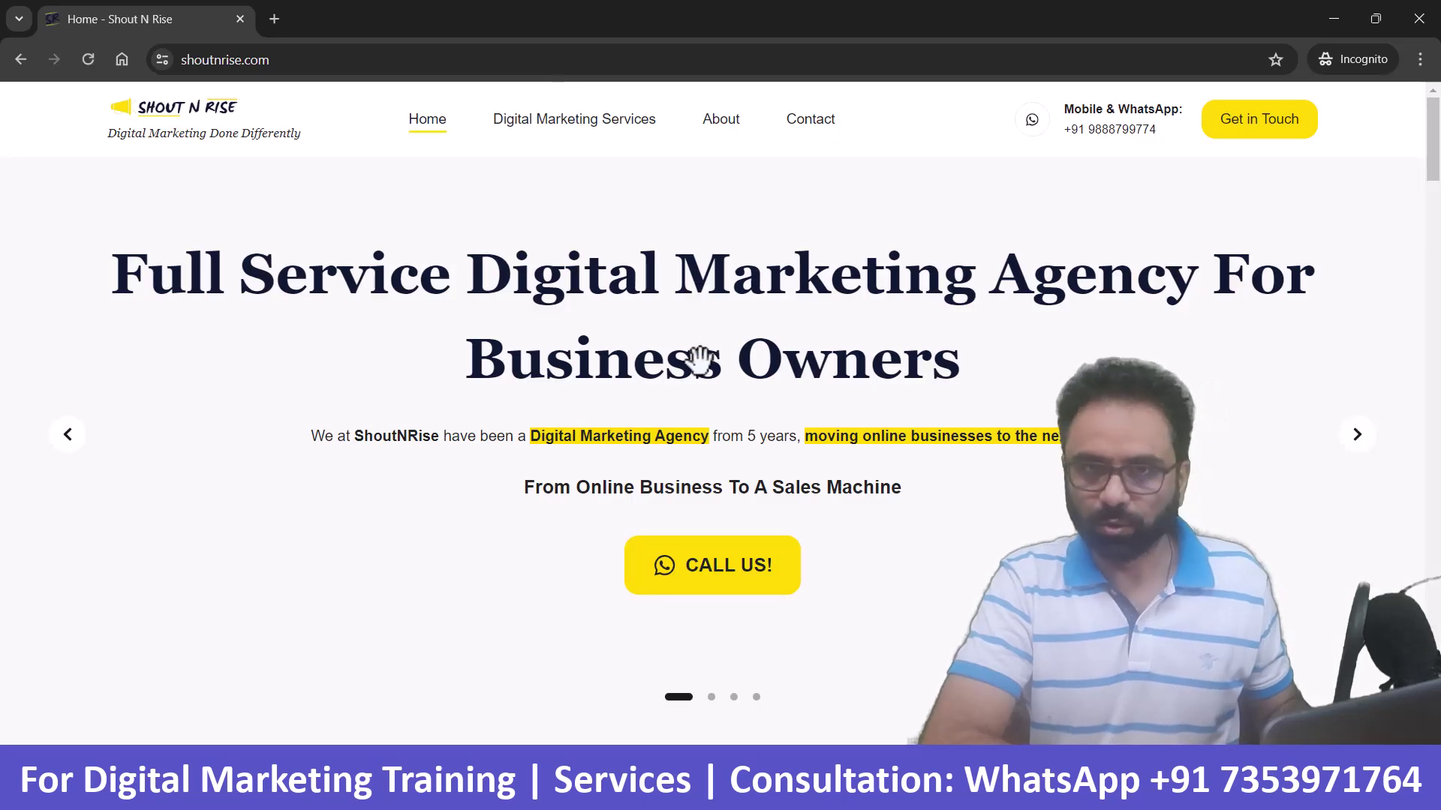
Step: Return to the redirections list, open a blank redirection form, and look at the Regex option among the source match types
key("alt+Tab")
key("alt+Tab")
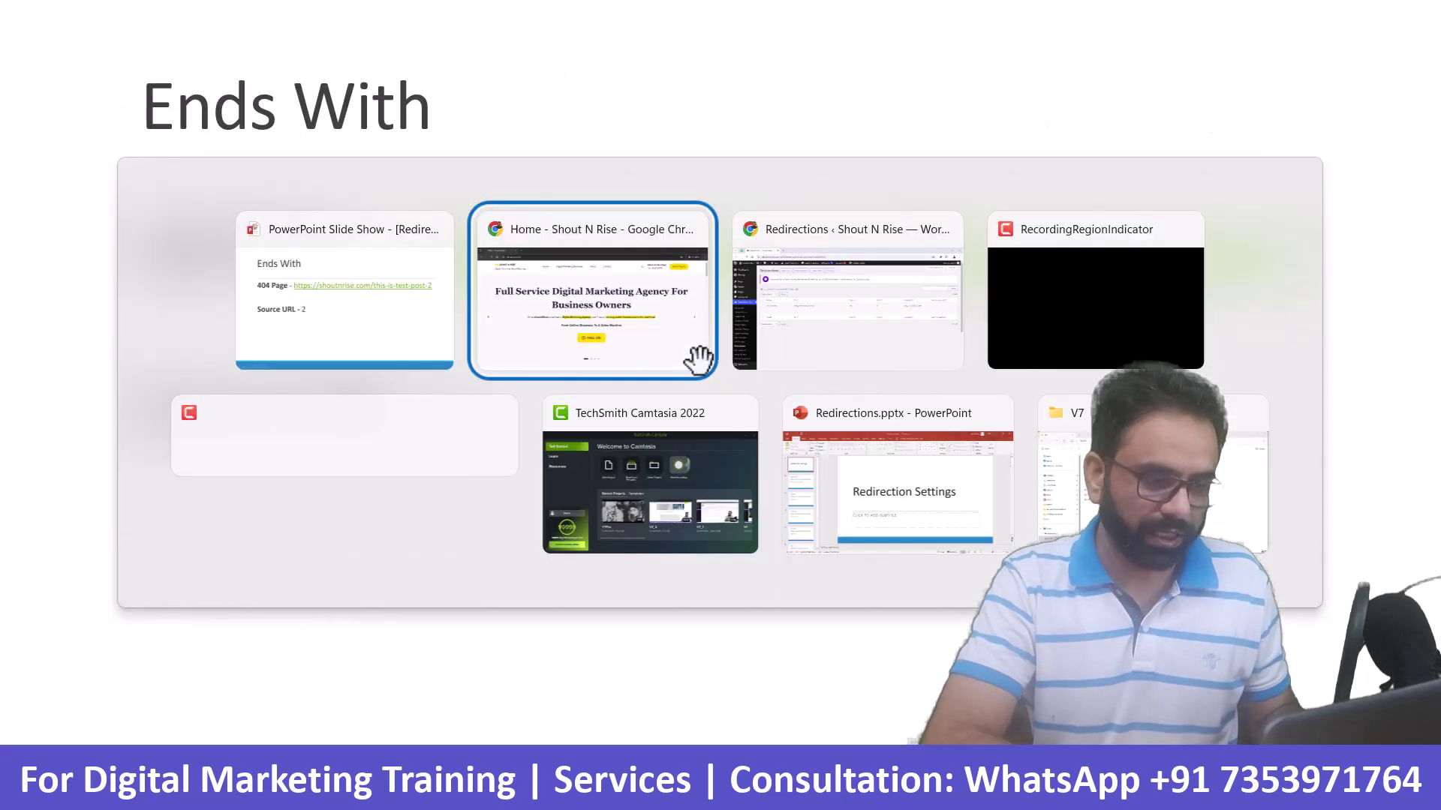
key("alt+Tab")
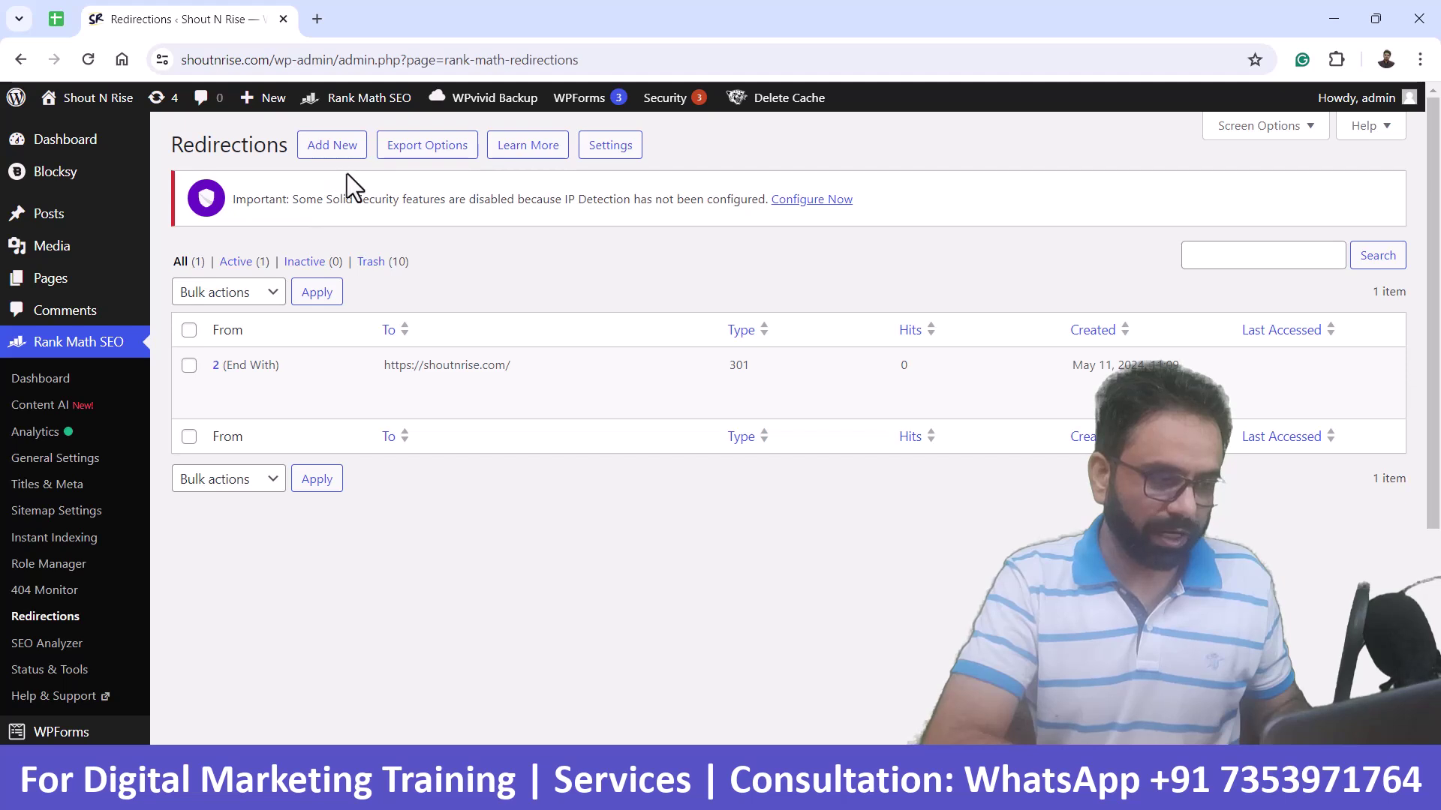
left_click(346, 147)
left_click(765, 225)
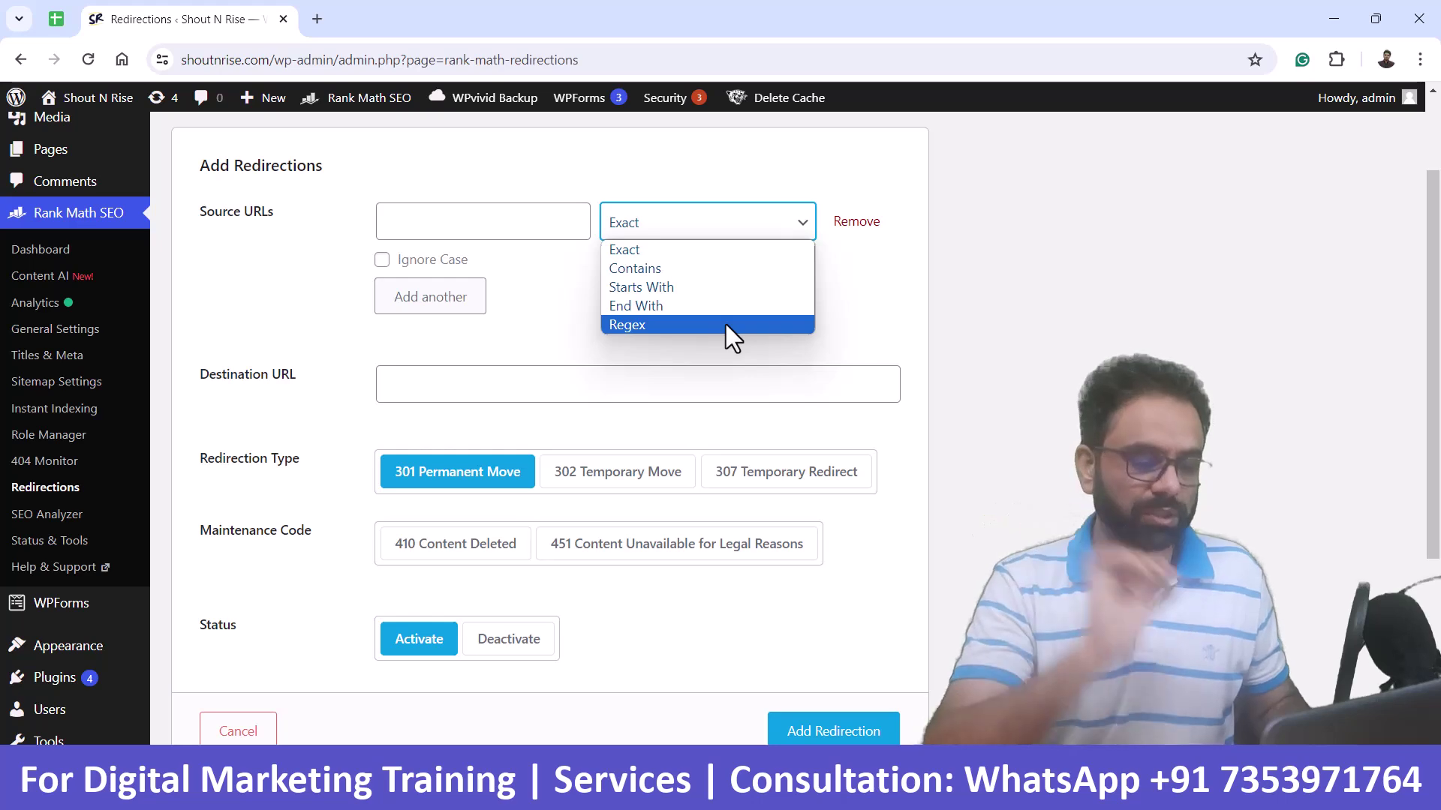
left_click(1042, 269)
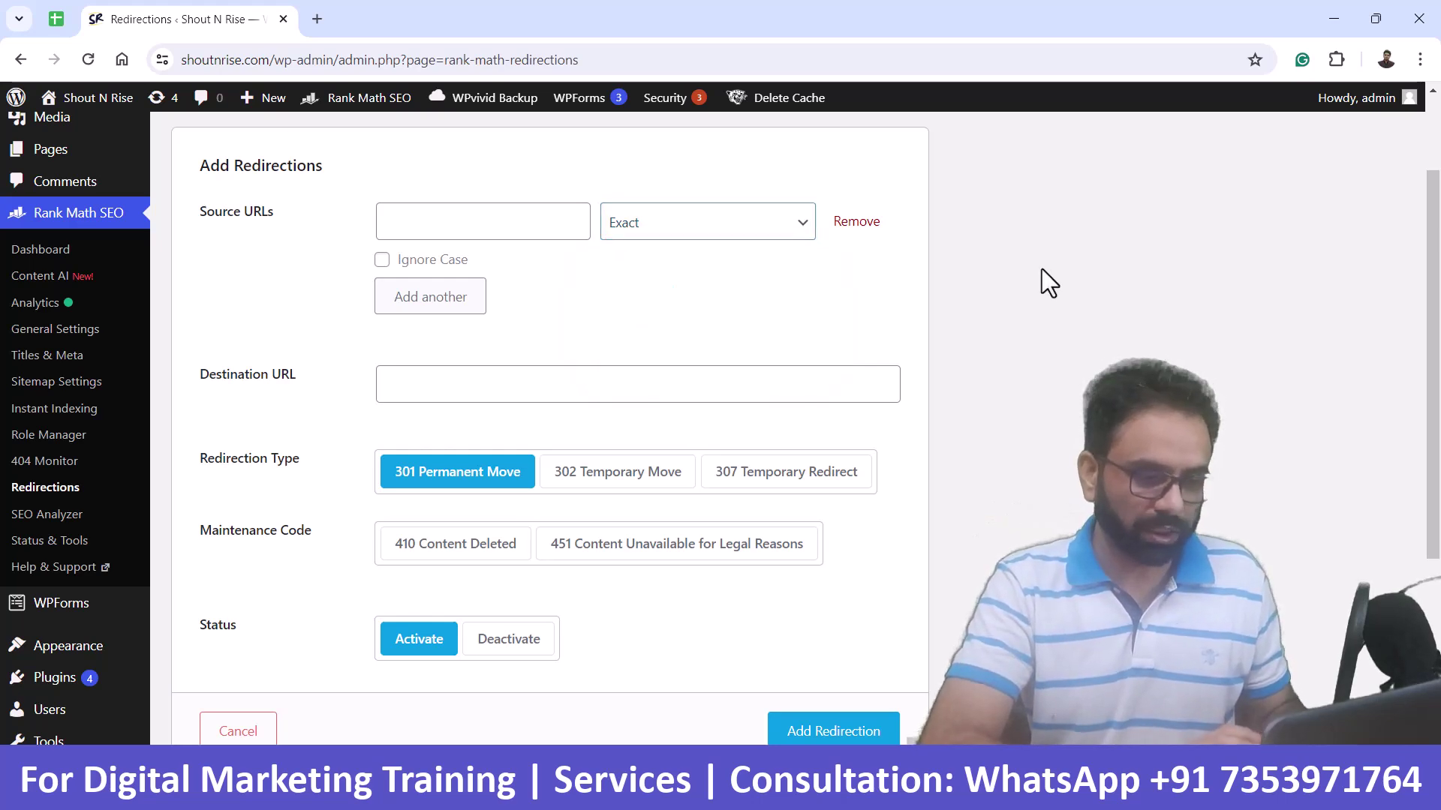
Step: Consult the presentation's Regex example and set the source to ^m.*e$ with the match type Regex
key("alt+Tab")
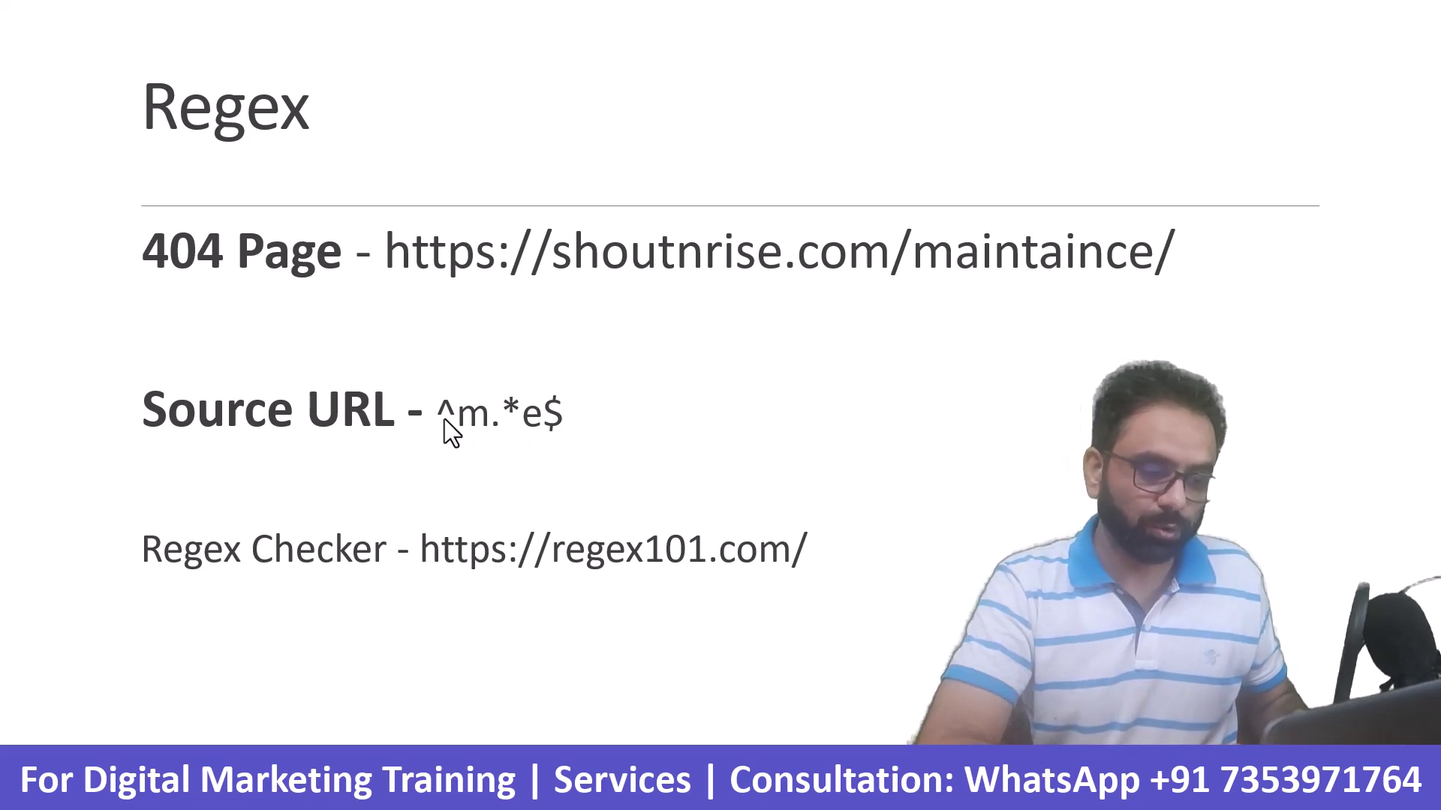
key("alt+Tab")
key("alt+Tab")
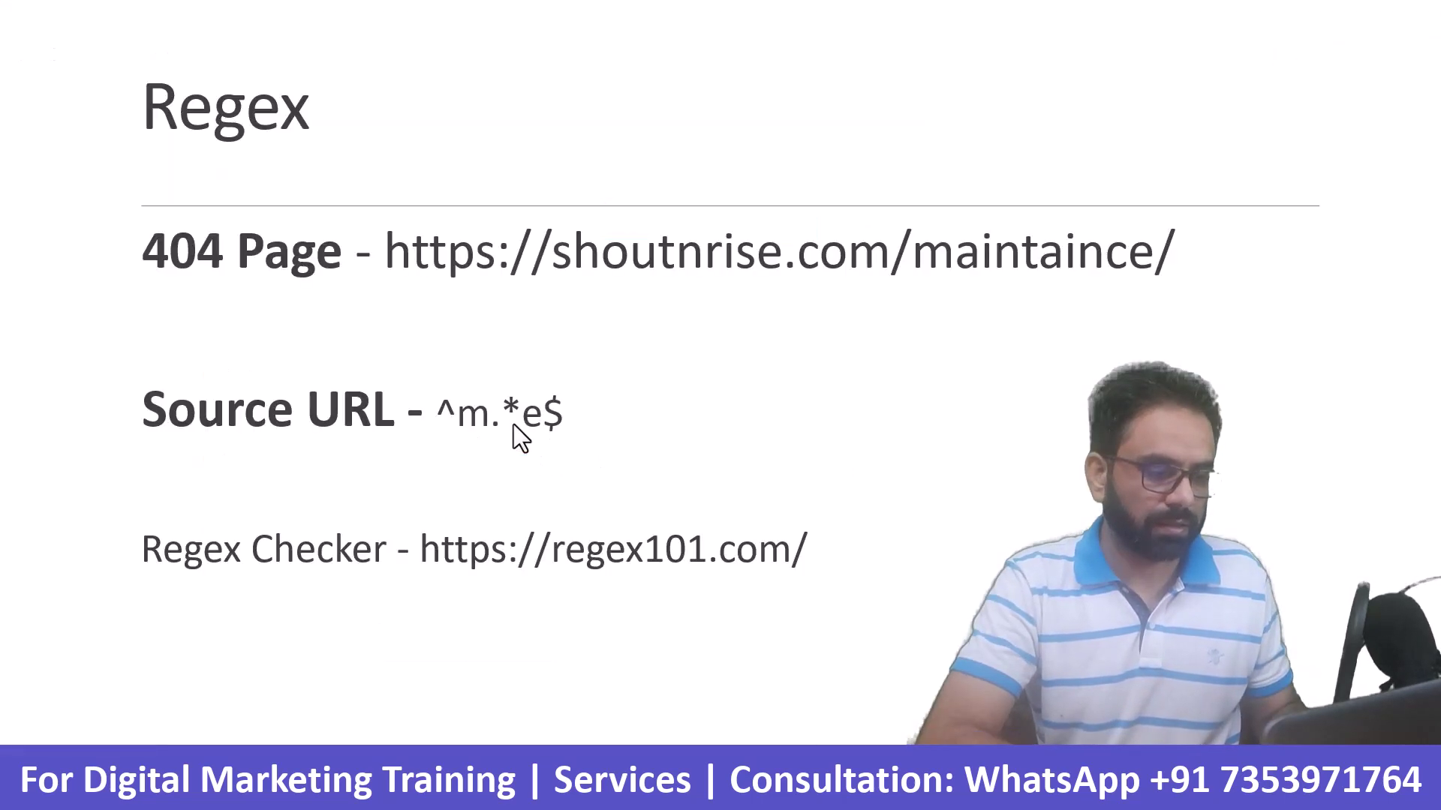
key("alt+Tab")
left_click(747, 231)
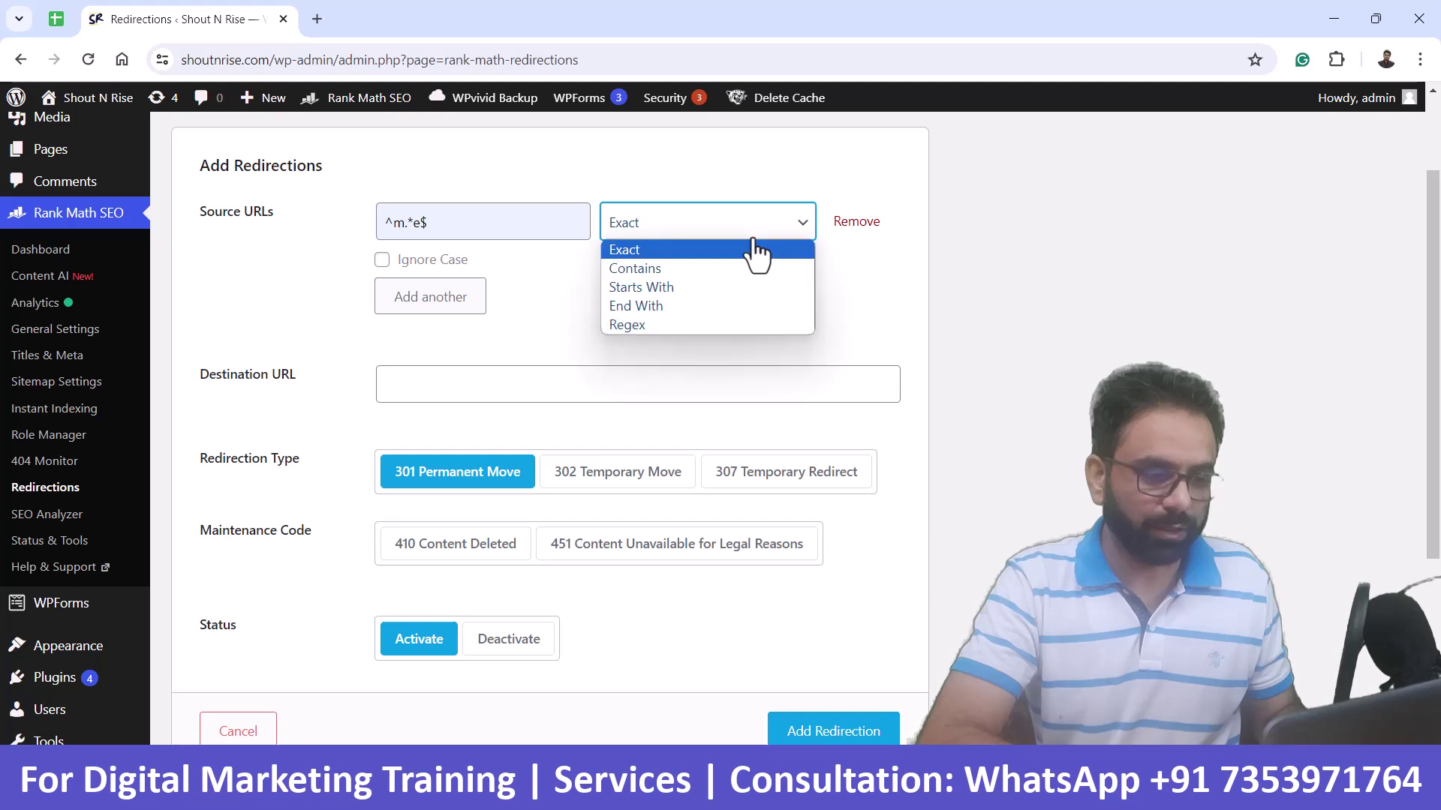
left_click(719, 326)
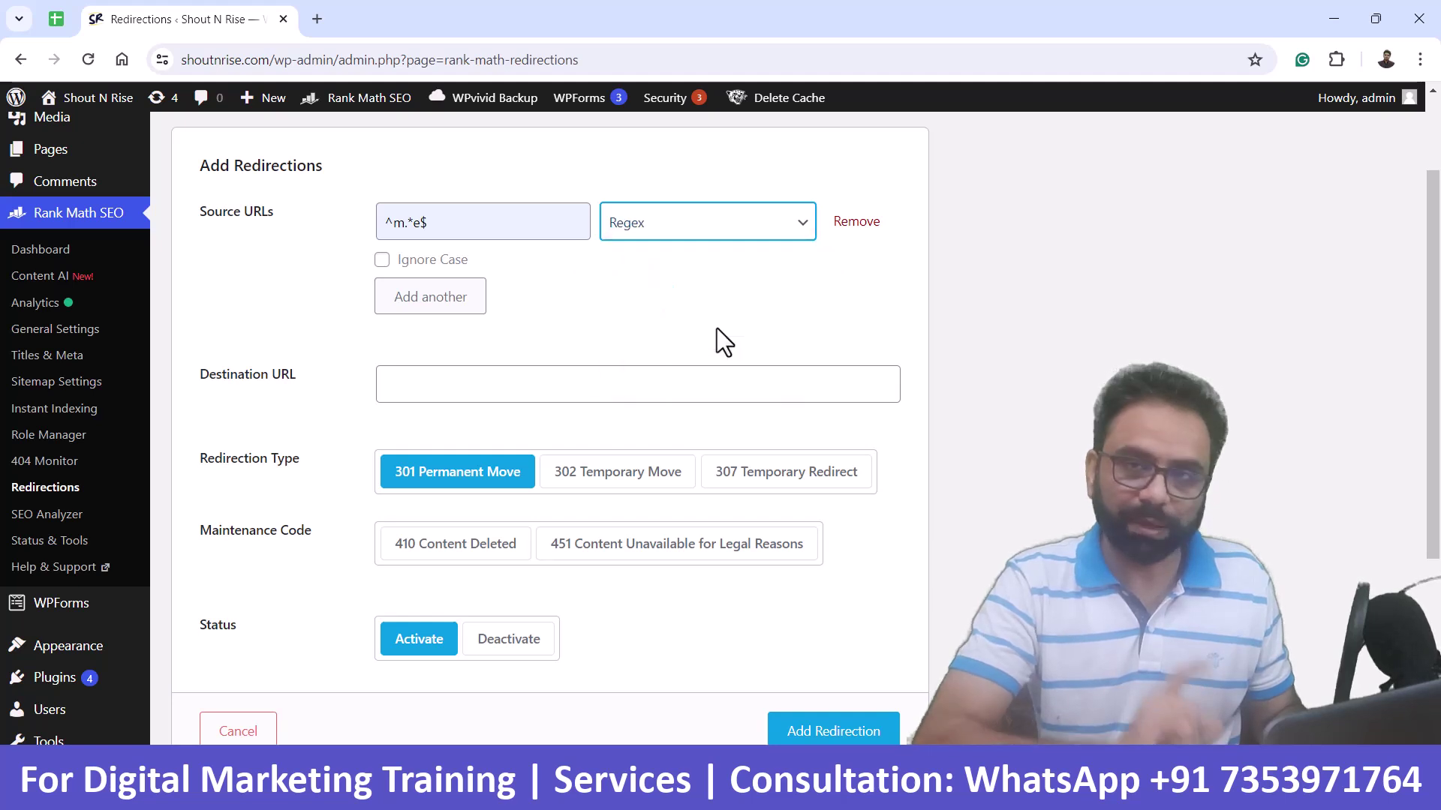
Step: Load shoutnrise.com/maintaince/ in a new incognito tab to check the page without the Regex redirection
key("alt+Tab")
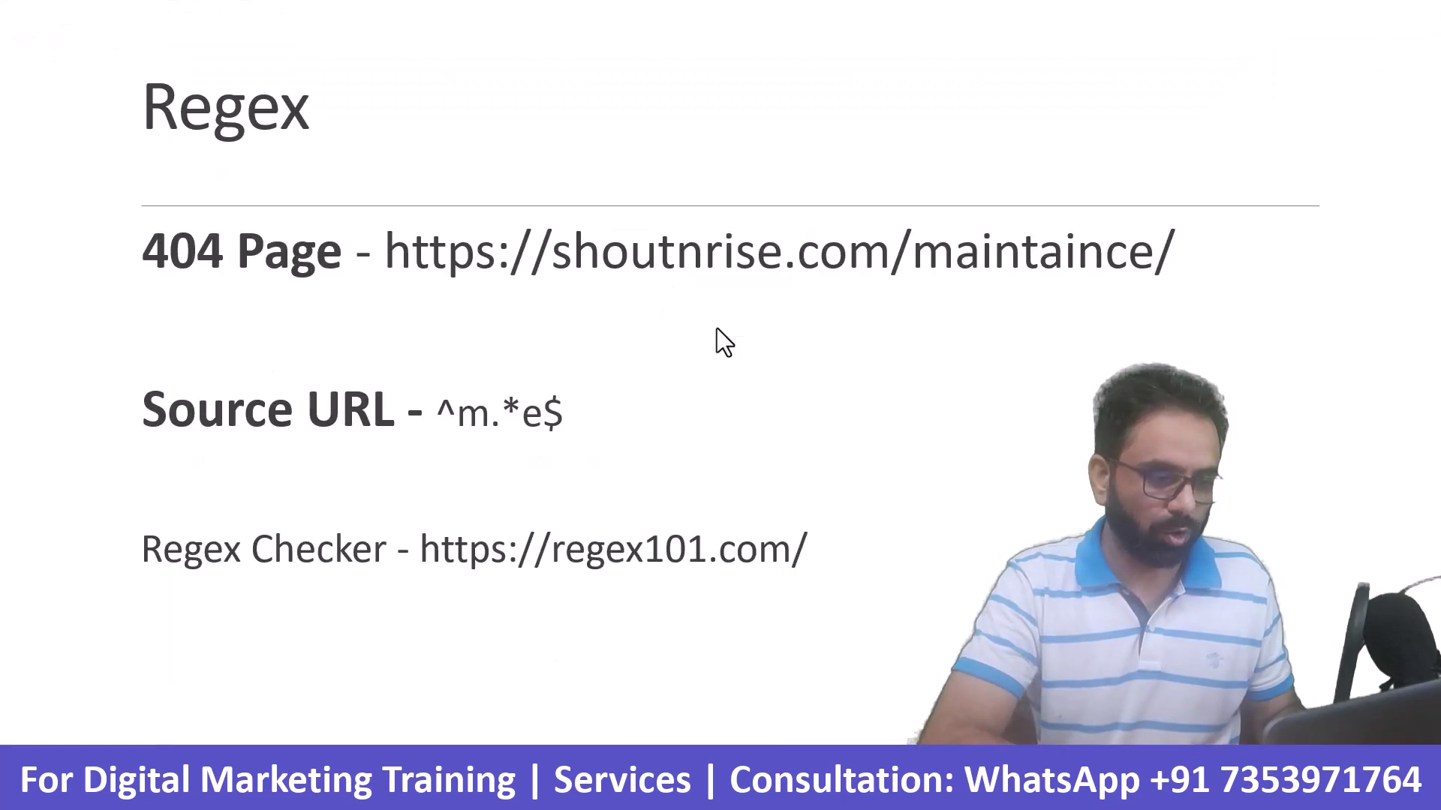
key("alt+Tab")
key("Tab")
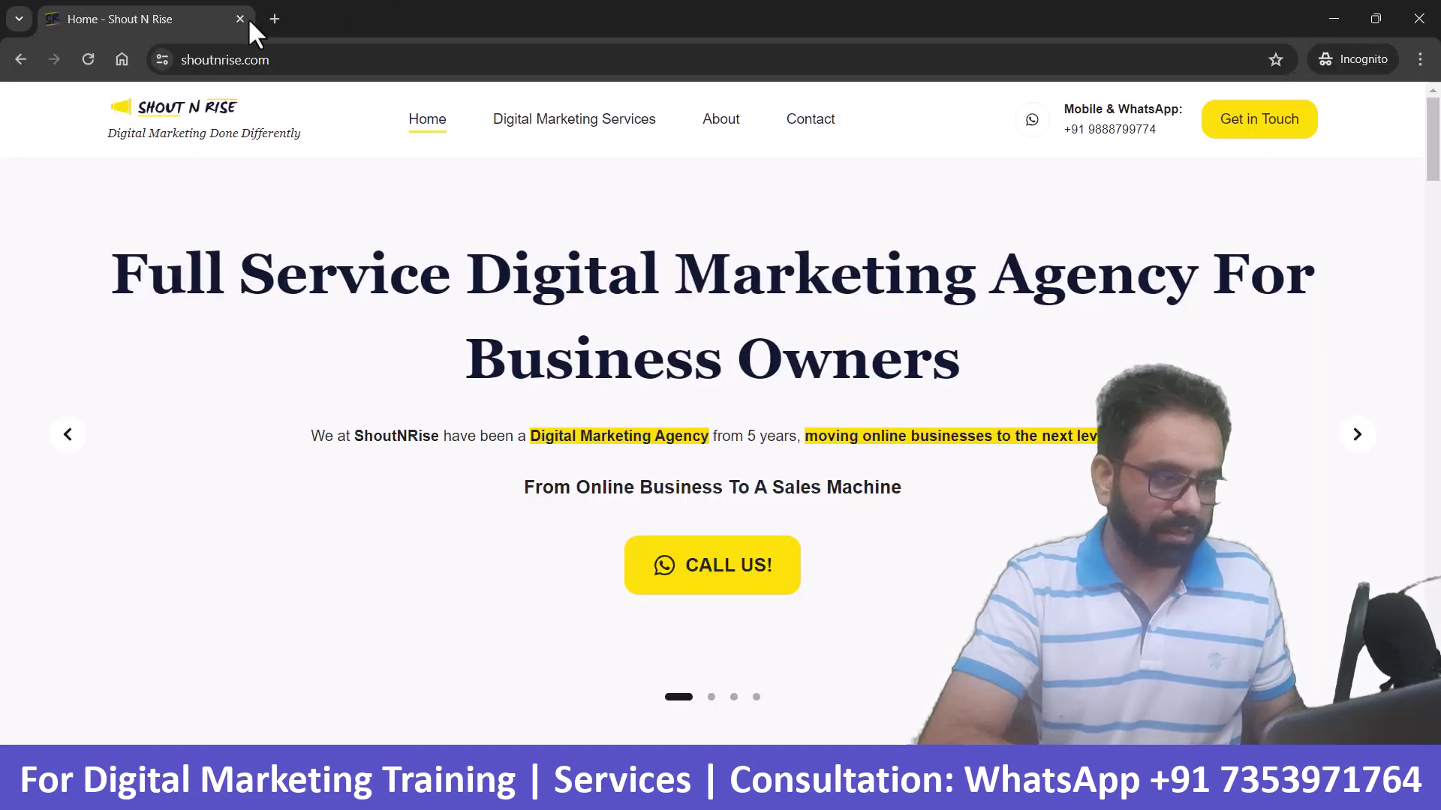
left_click(275, 19)
type("shoutnrise.com/maintaince/")
key("Return")
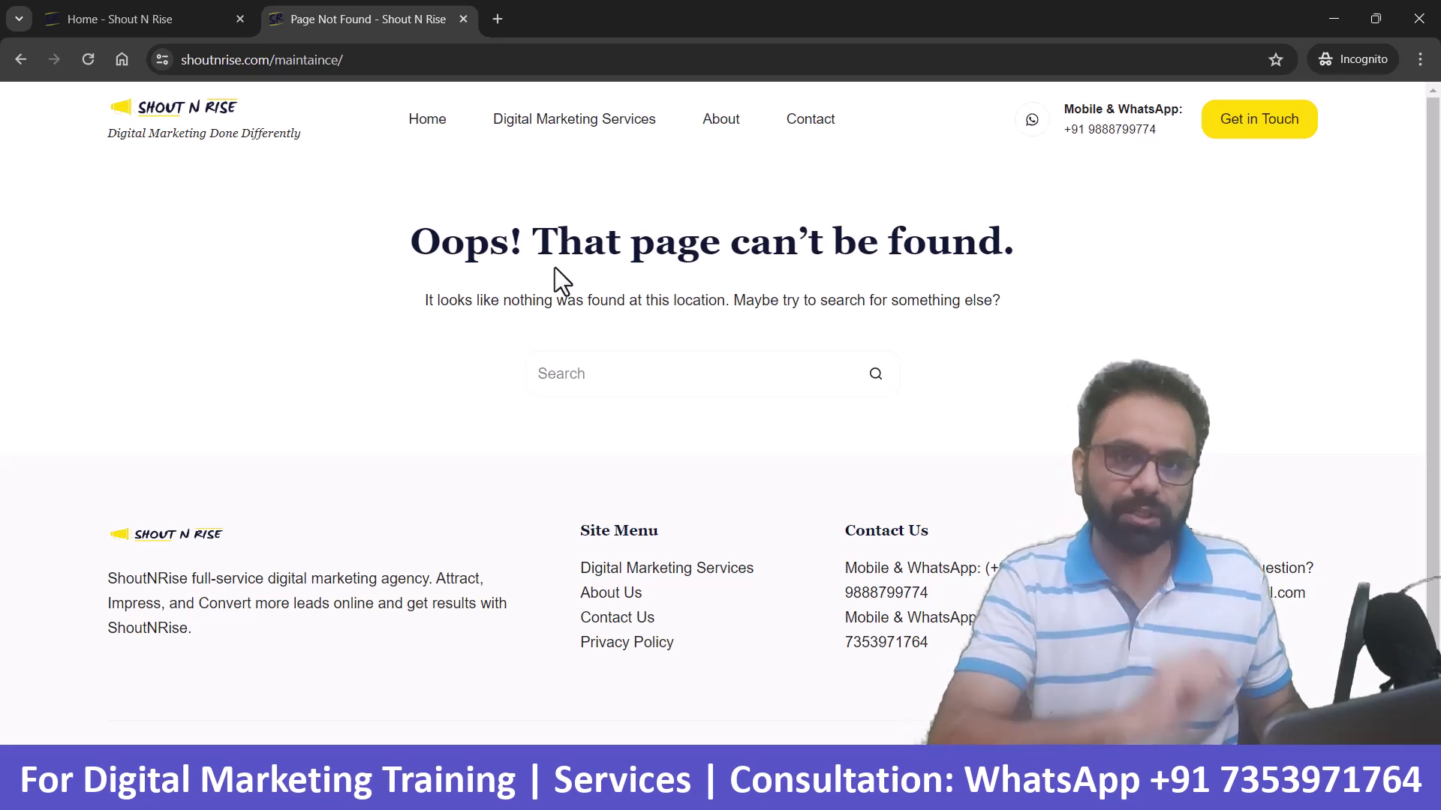
left_click(687, 71)
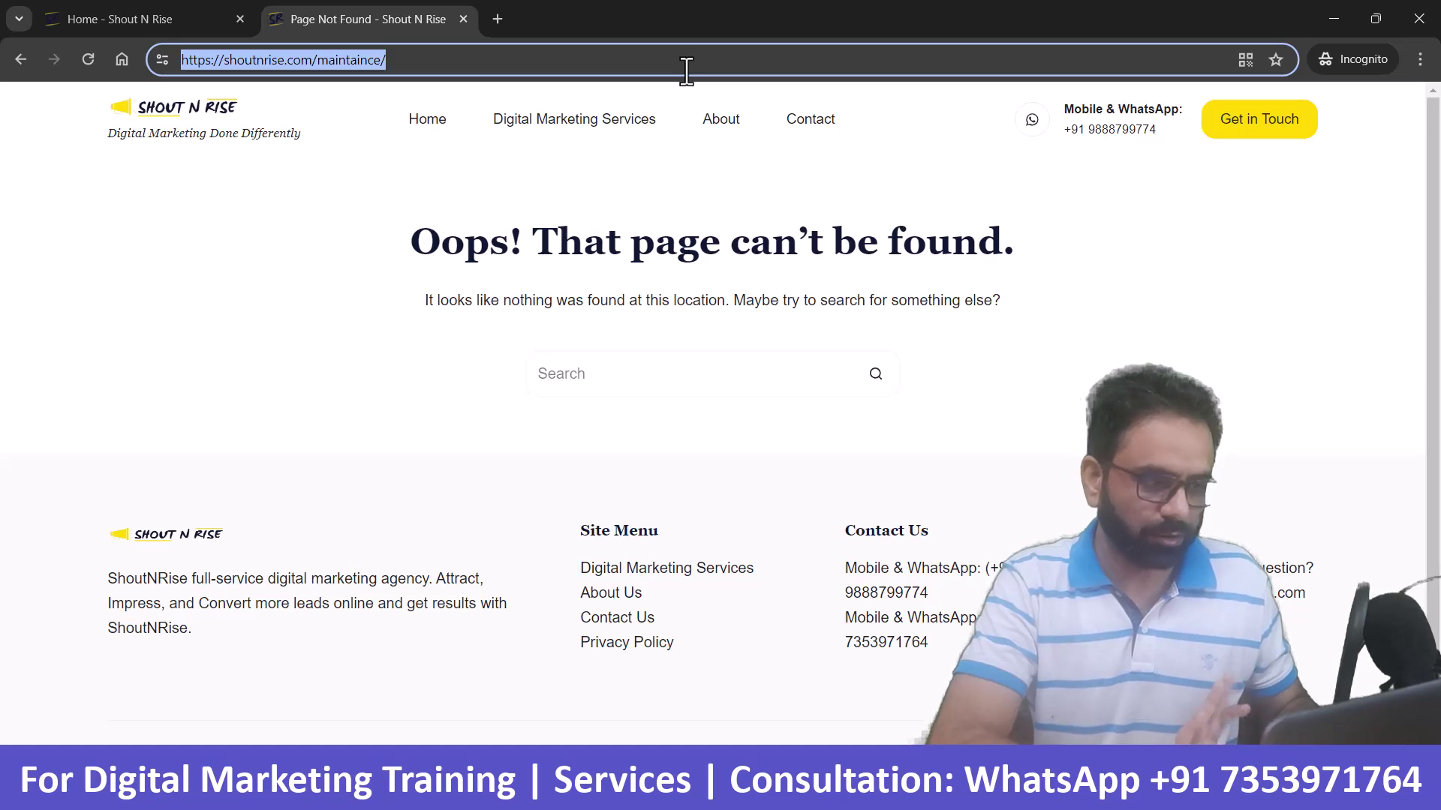
key("alt+Tab")
key("alt+Tab")
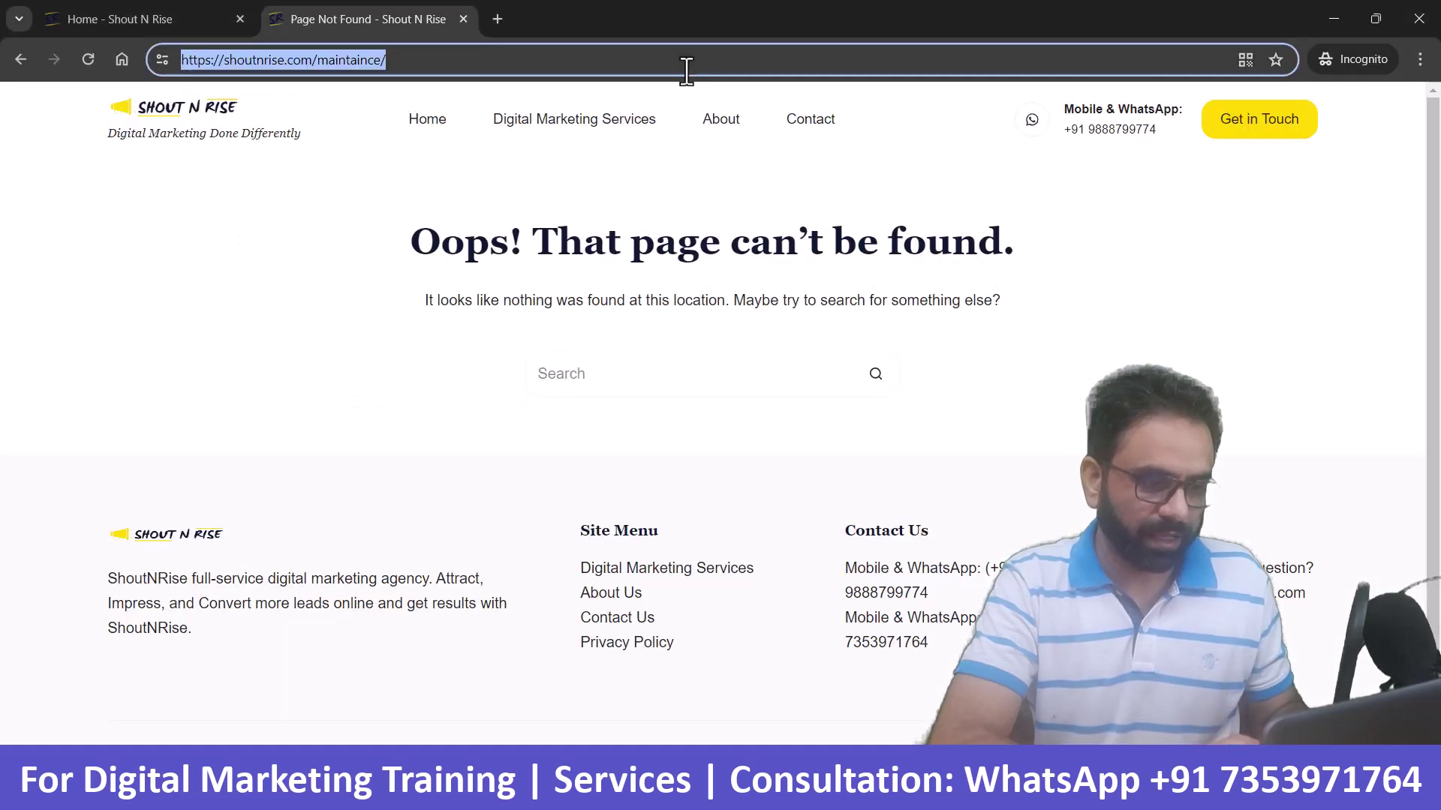
key("alt+Tab")
key("alt+Tab")
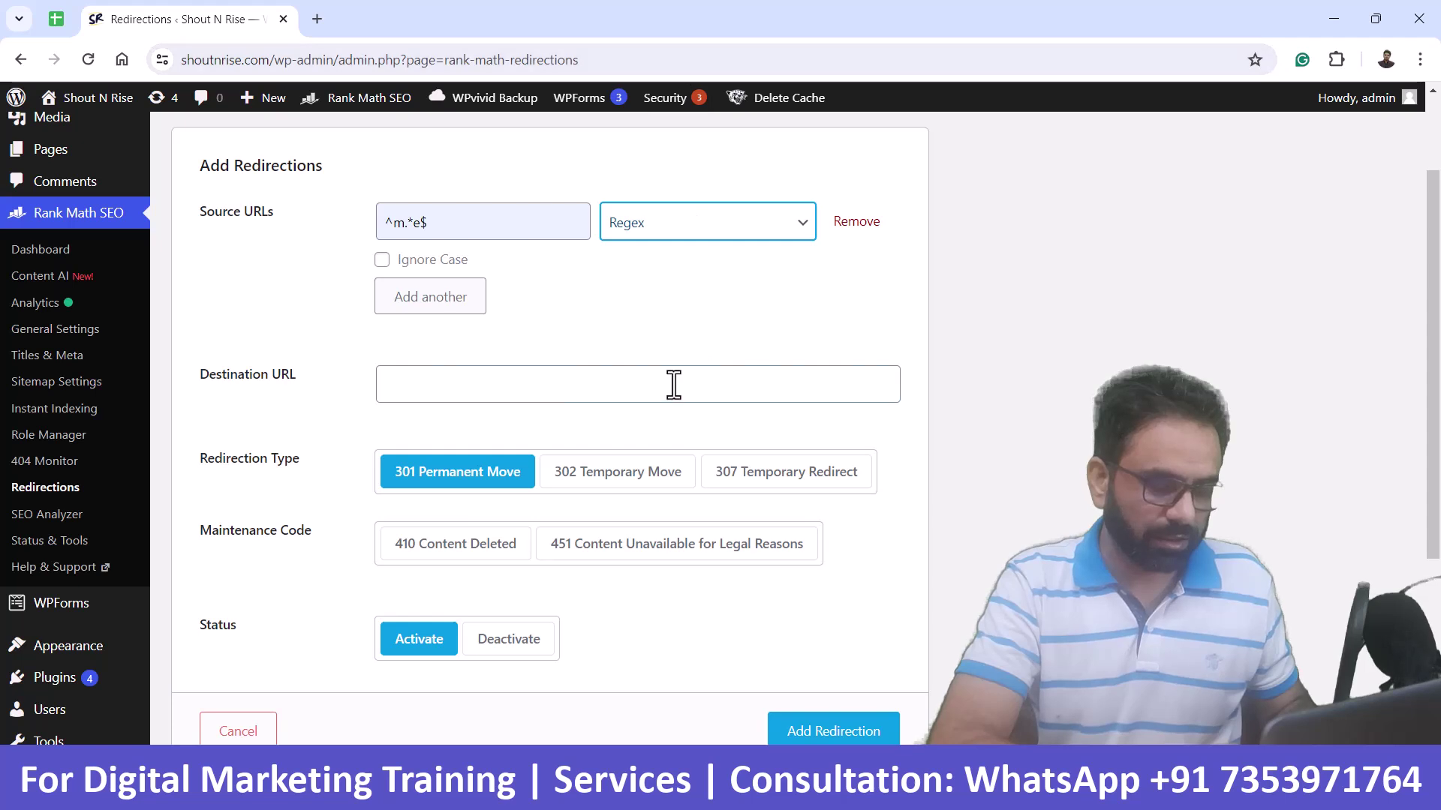
left_click(671, 386)
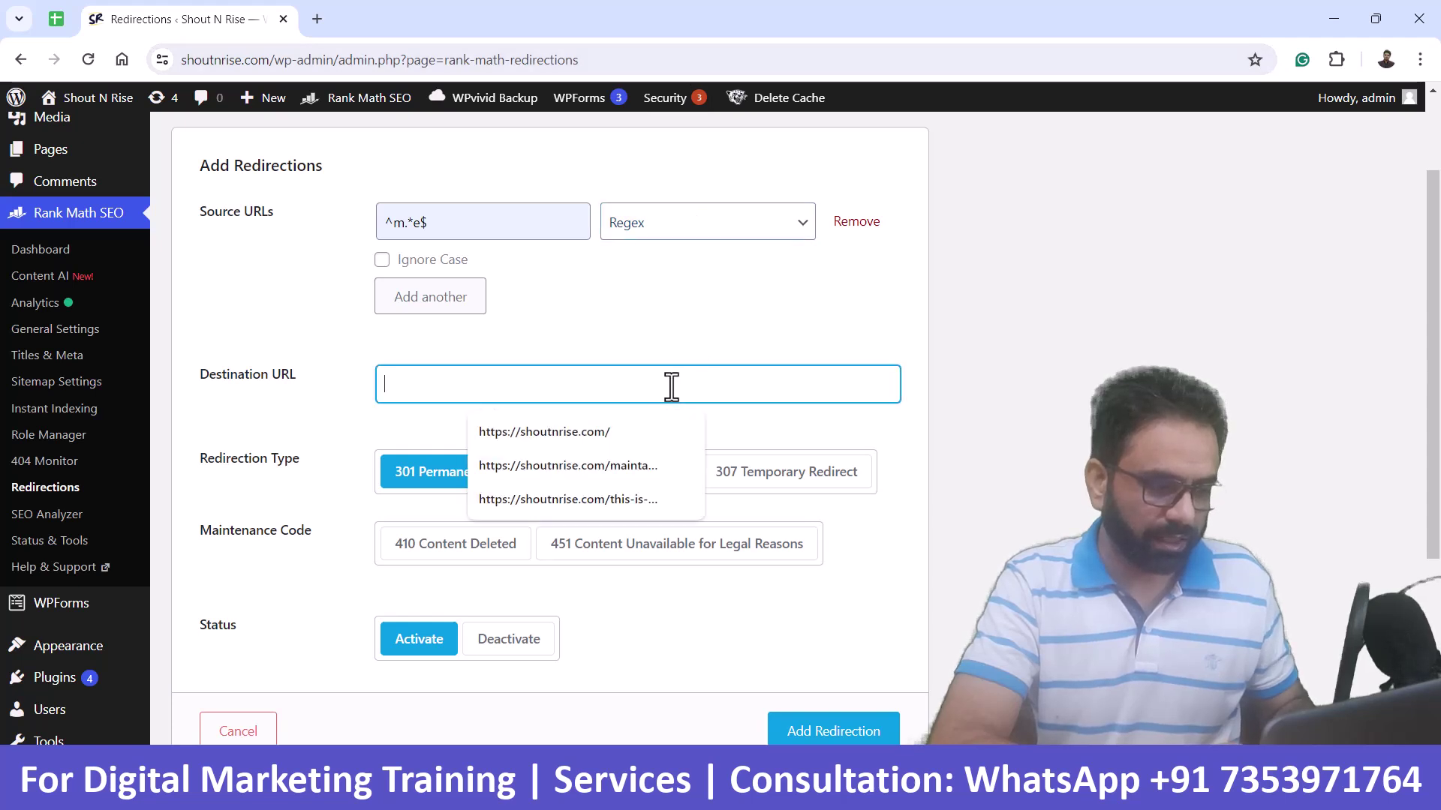
left_click(631, 433)
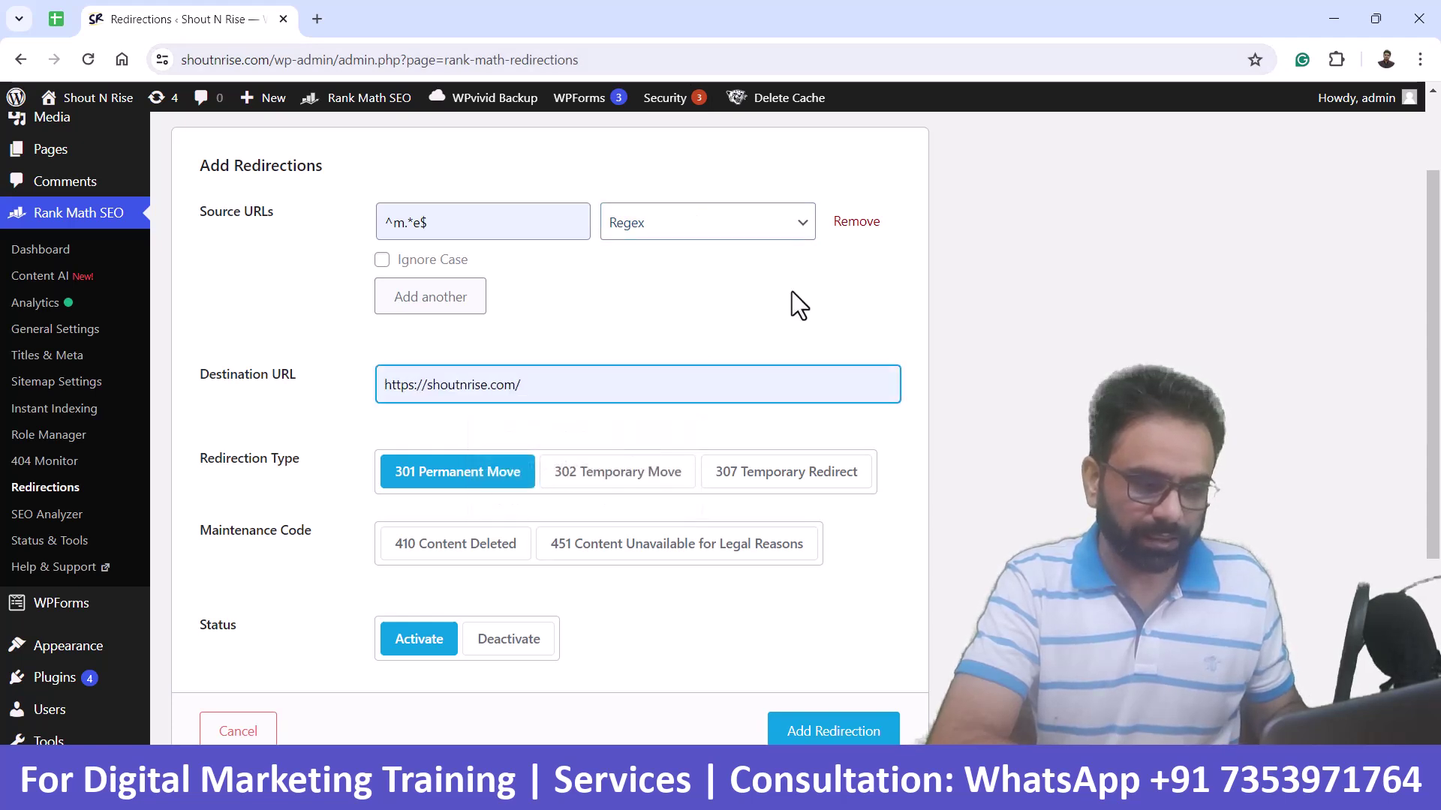
Step: Recheck shoutnrise.com/maintaince/ in the incognito window and add the Regex redirection as an active 301 Permanent Move
key("alt+Tab")
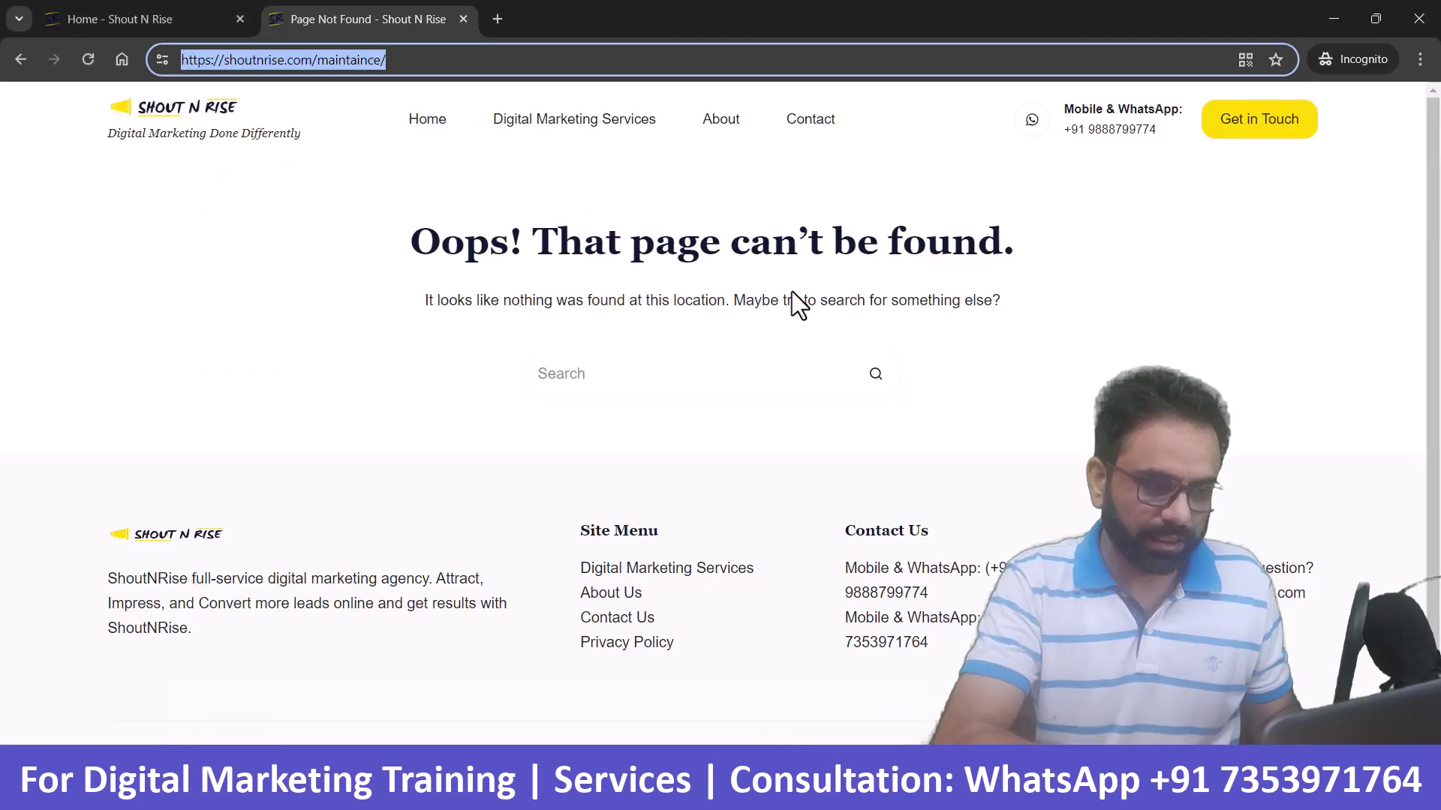
key("Return")
key("alt+Tab")
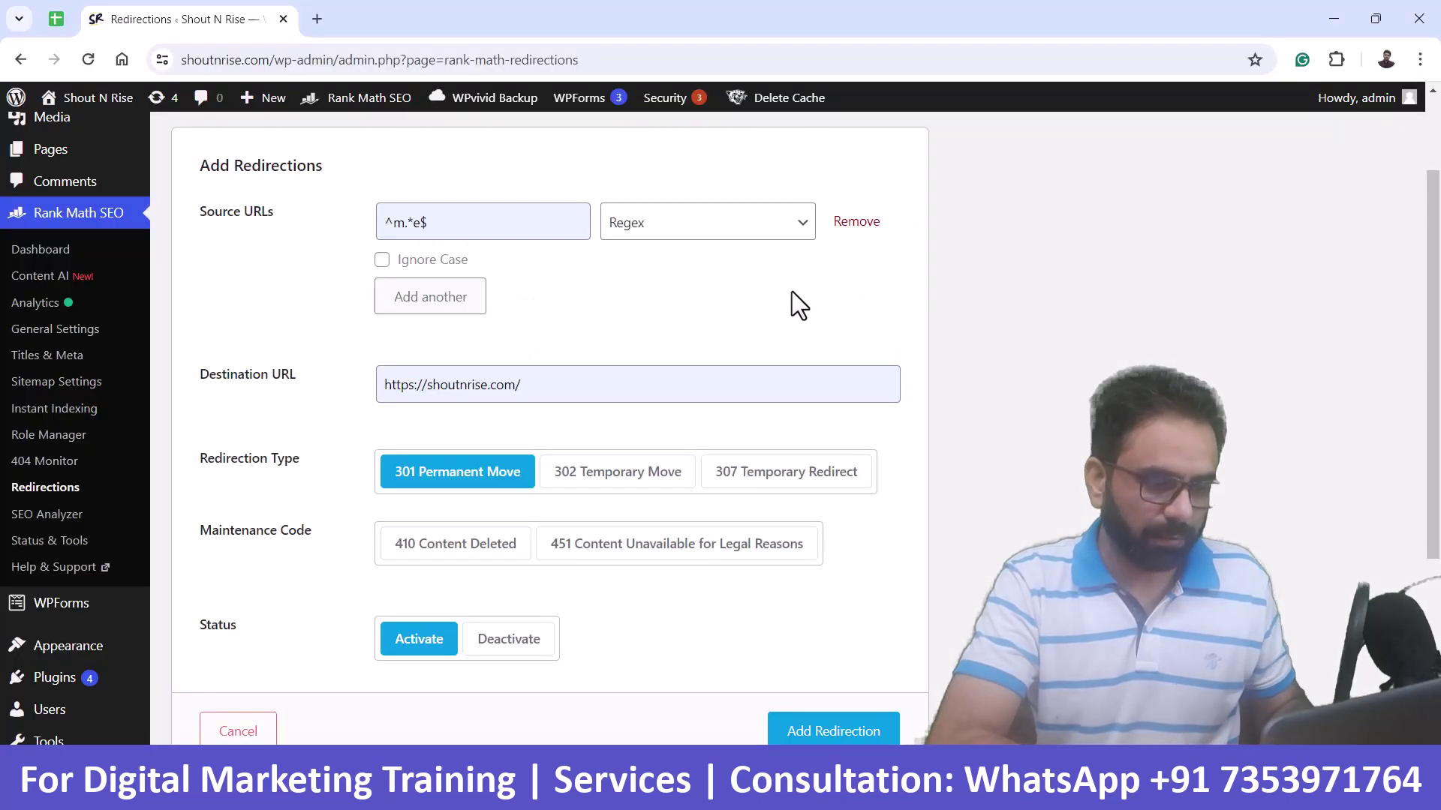
left_click(828, 733)
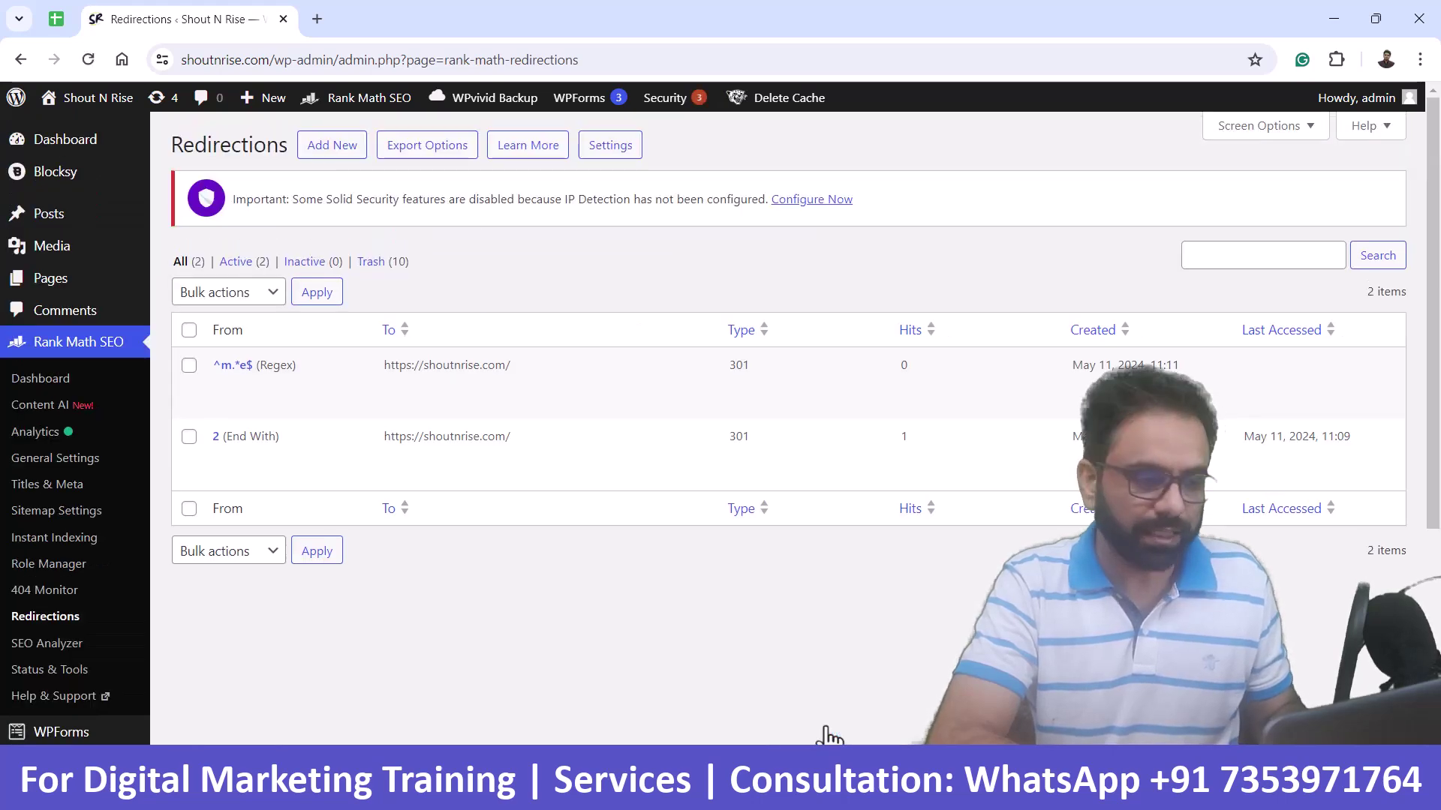
Step: Test the Regex redirect by reloading shoutnrise.com/maintaince/ in the incognito window
key("alt+Tab")
left_click(650, 60)
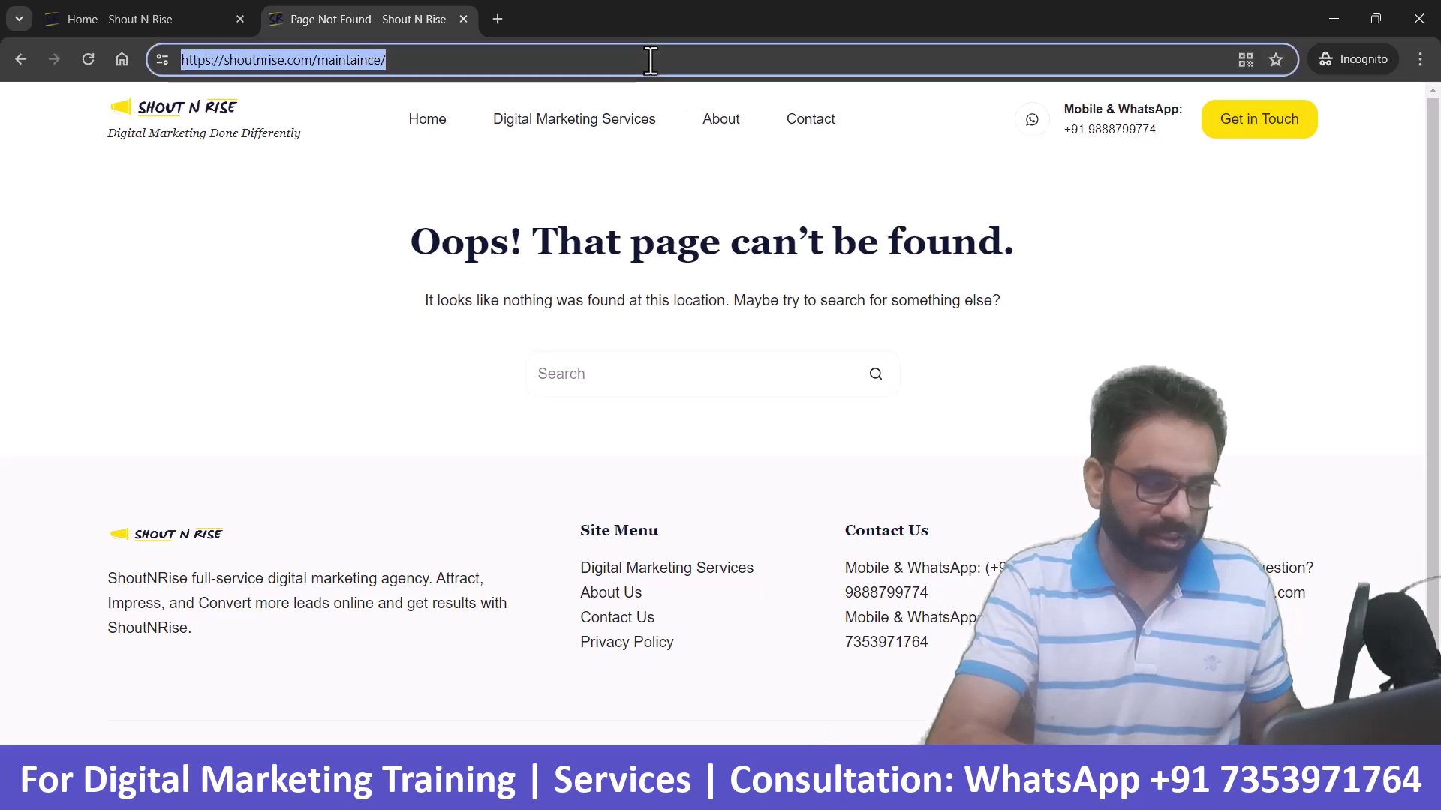
key("Return")
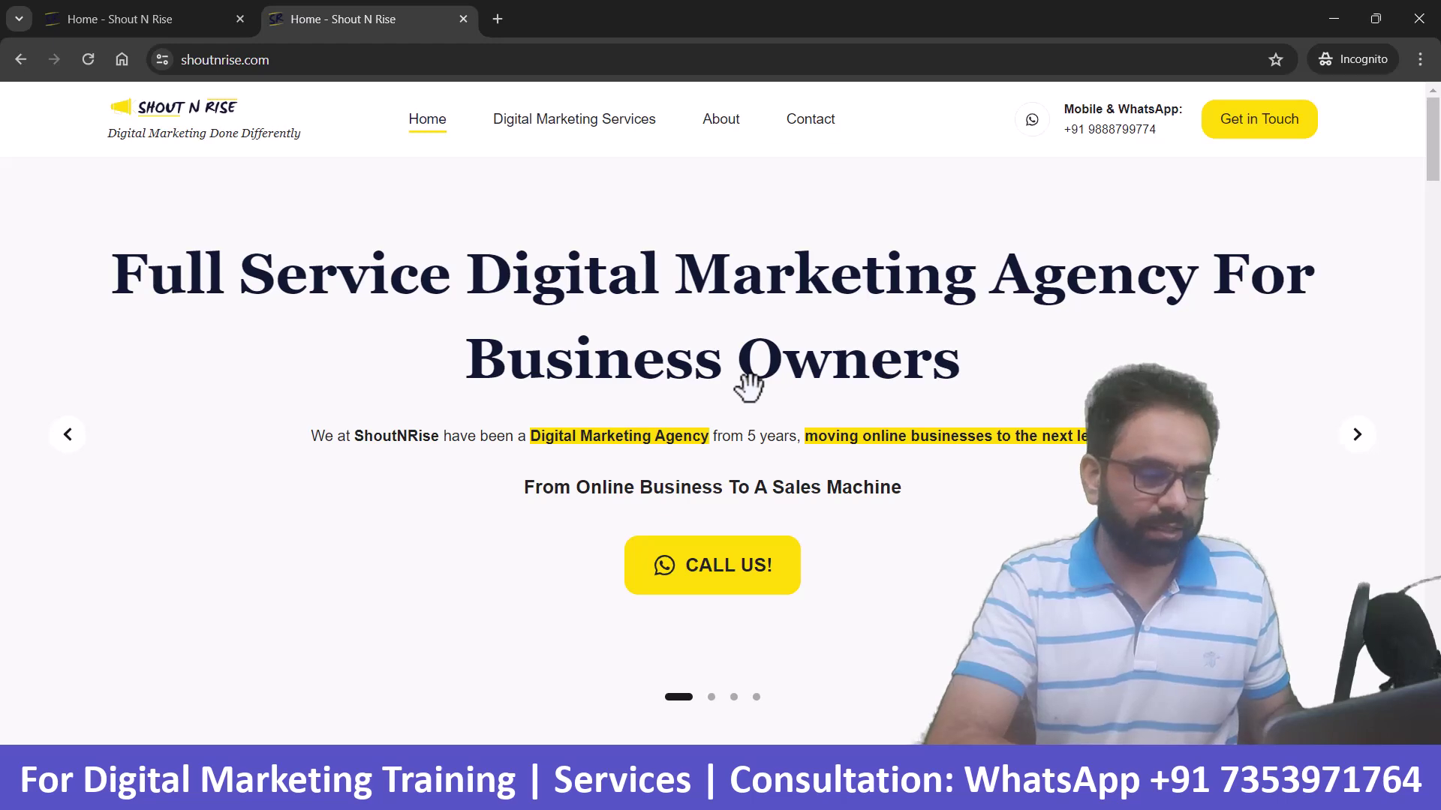
Step: View the Regex slide with its source pattern and checker address, and return to the Rank Math Redirections list
key("alt+Tab")
key("alt+Tab")
key("alt+Tab")
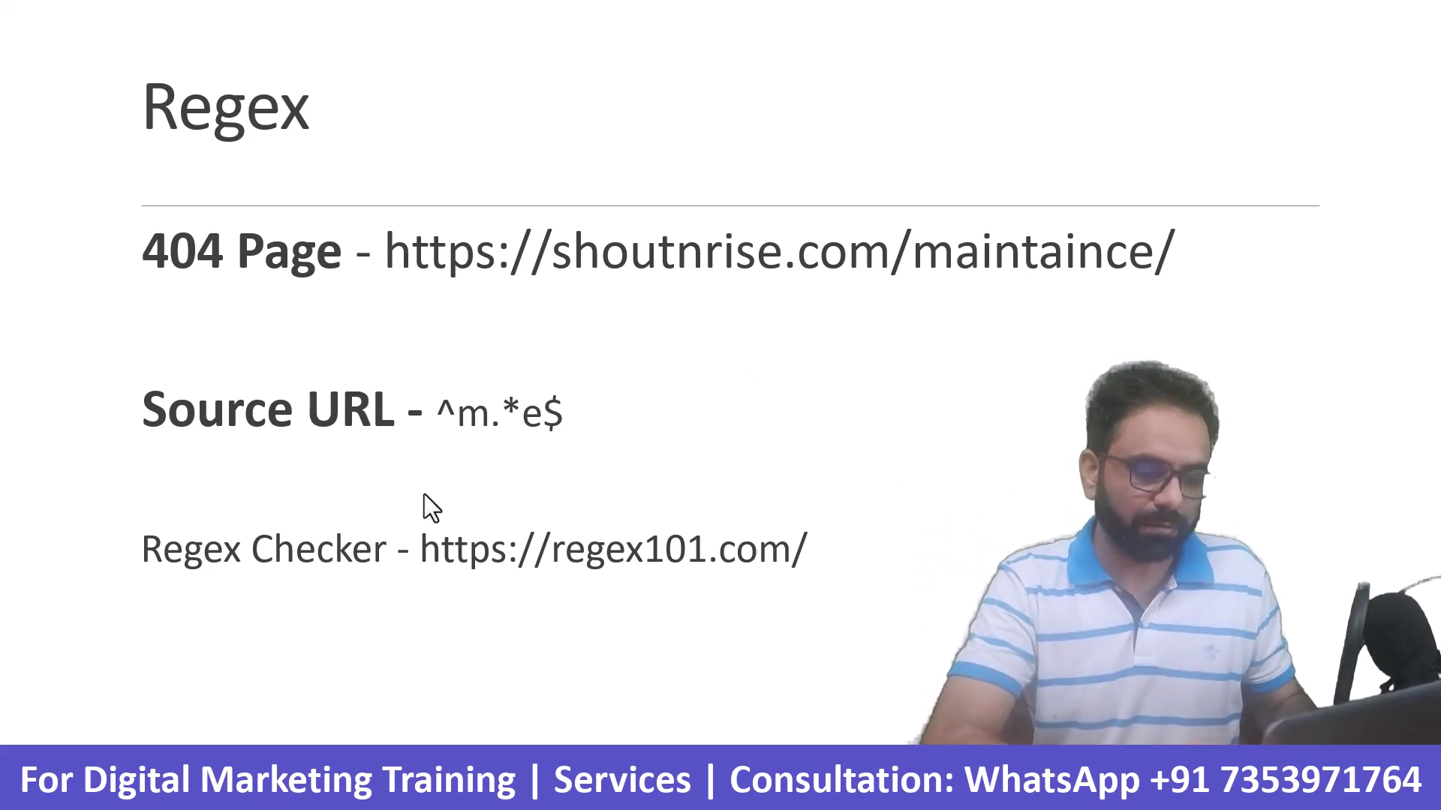
key("alt+Tab")
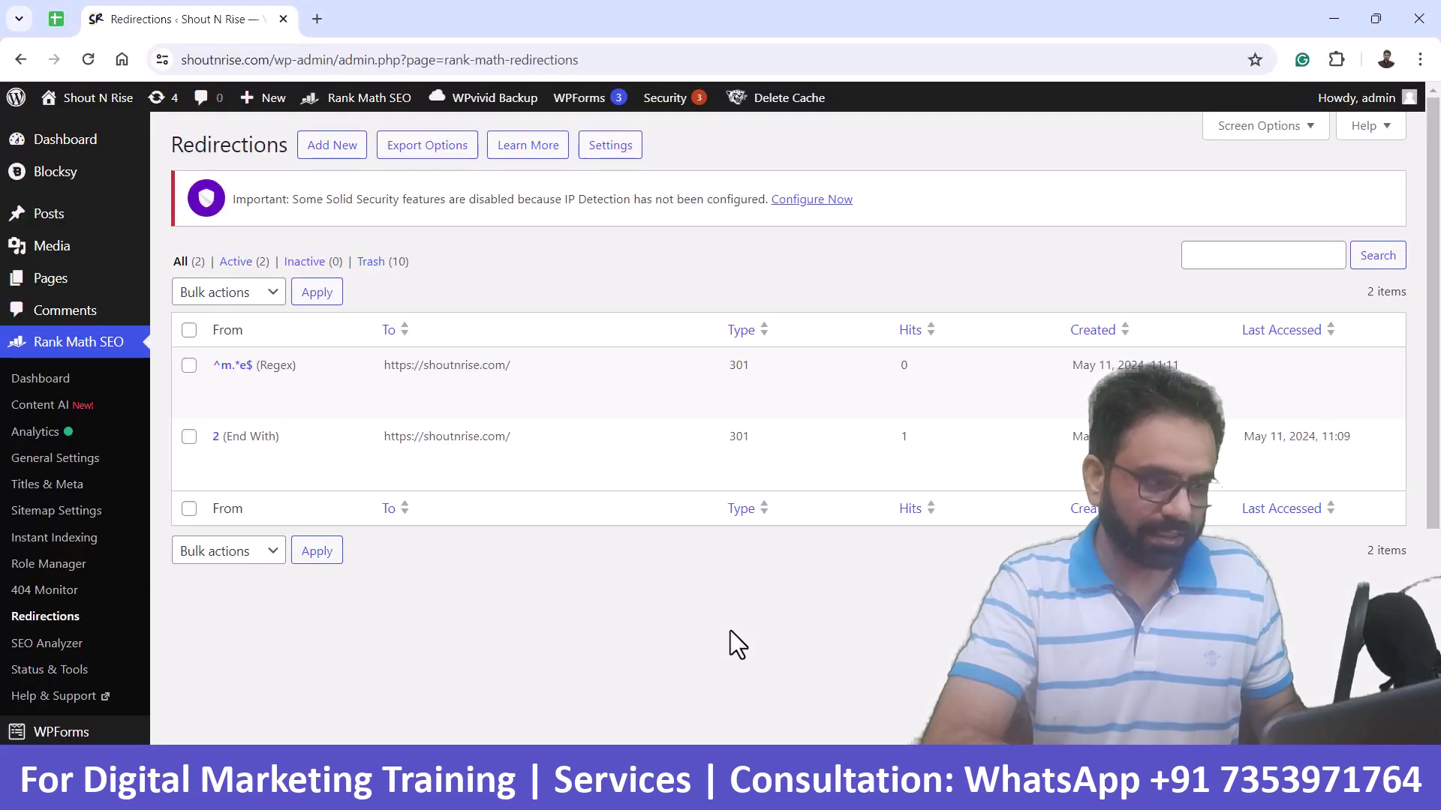
Step: Open the regex101.com regex checker in a new browser tab
left_click(315, 18)
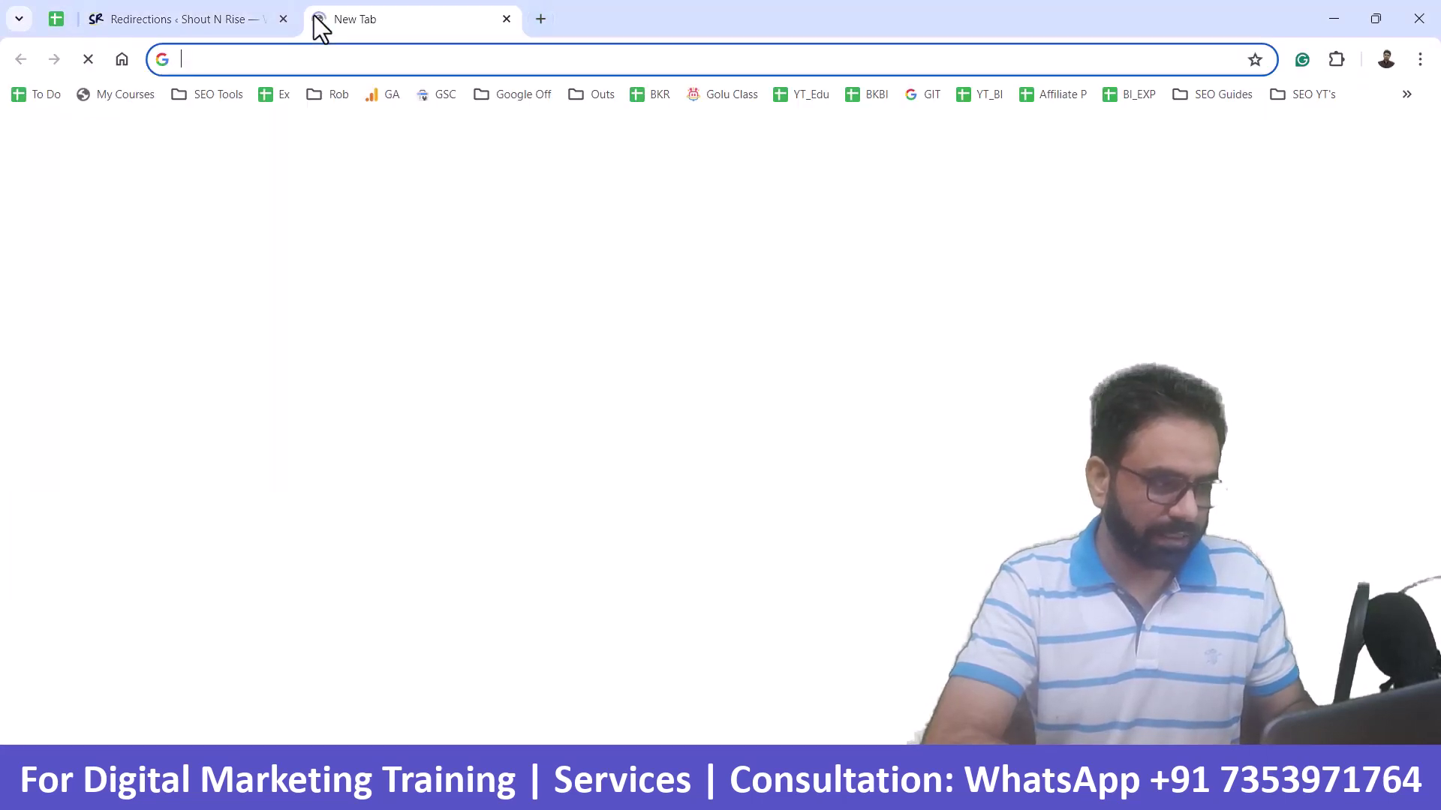
type("rege")
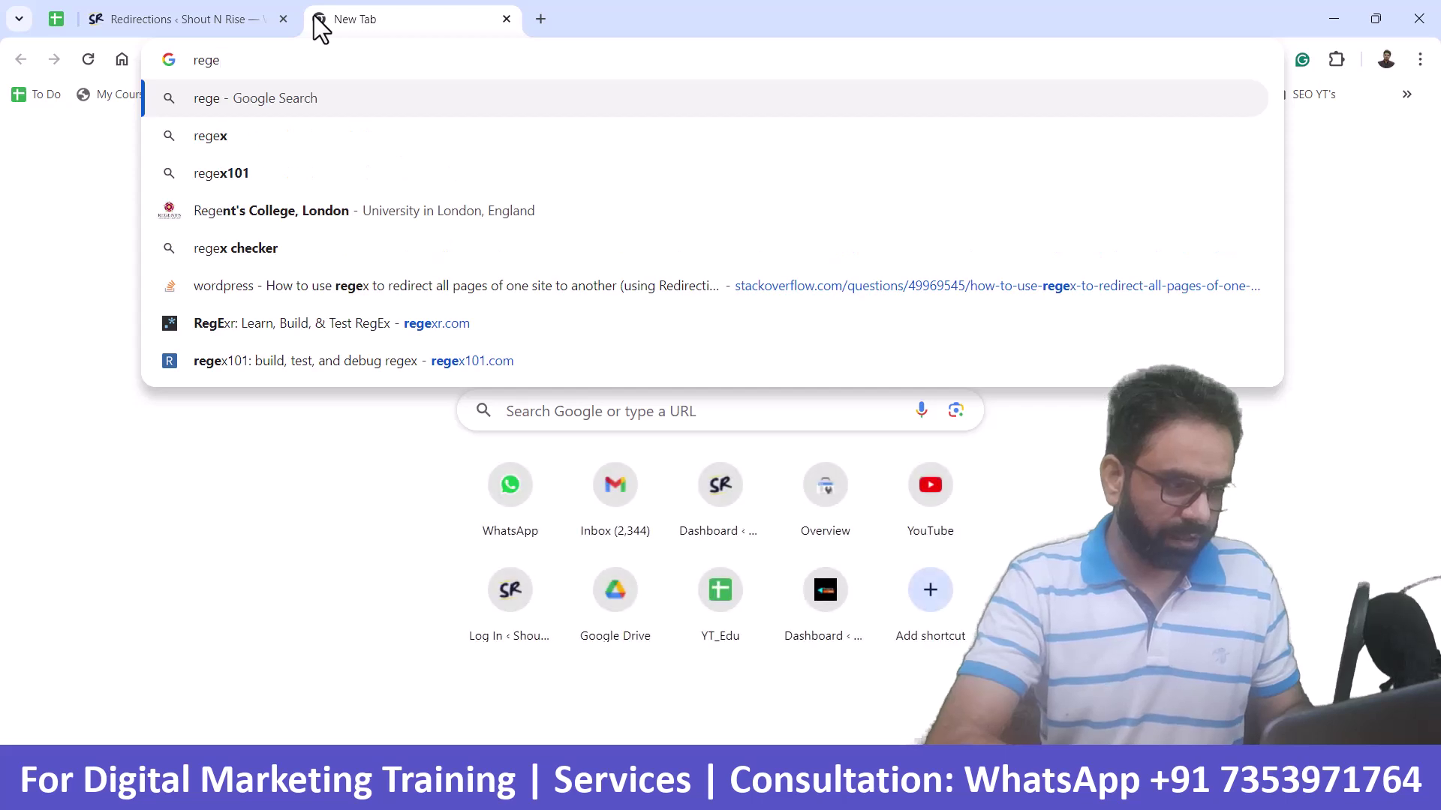
key("Down")
key("Down")
key("Down")
key("Down")
key("Down")
key("Down")
key("Down")
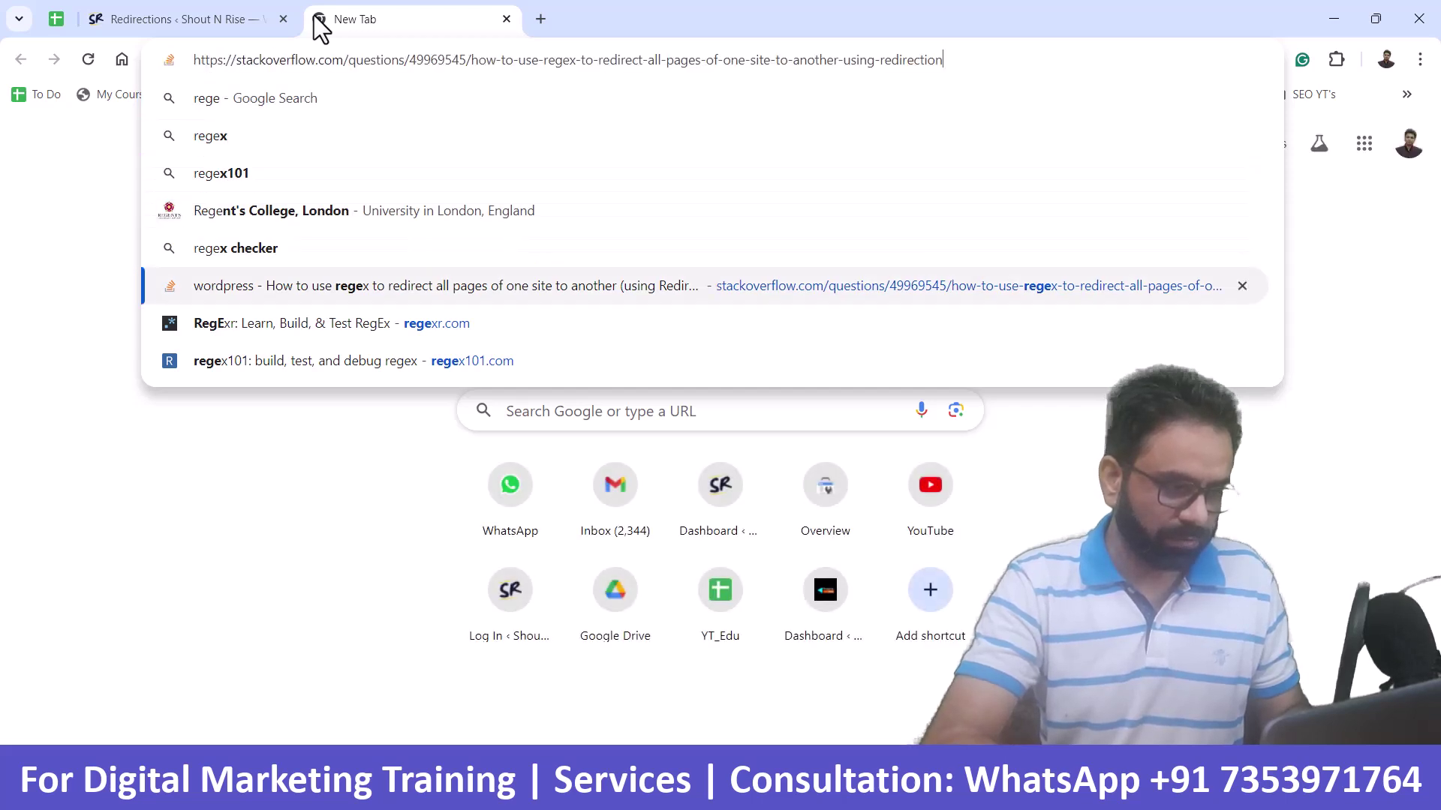
key("Return")
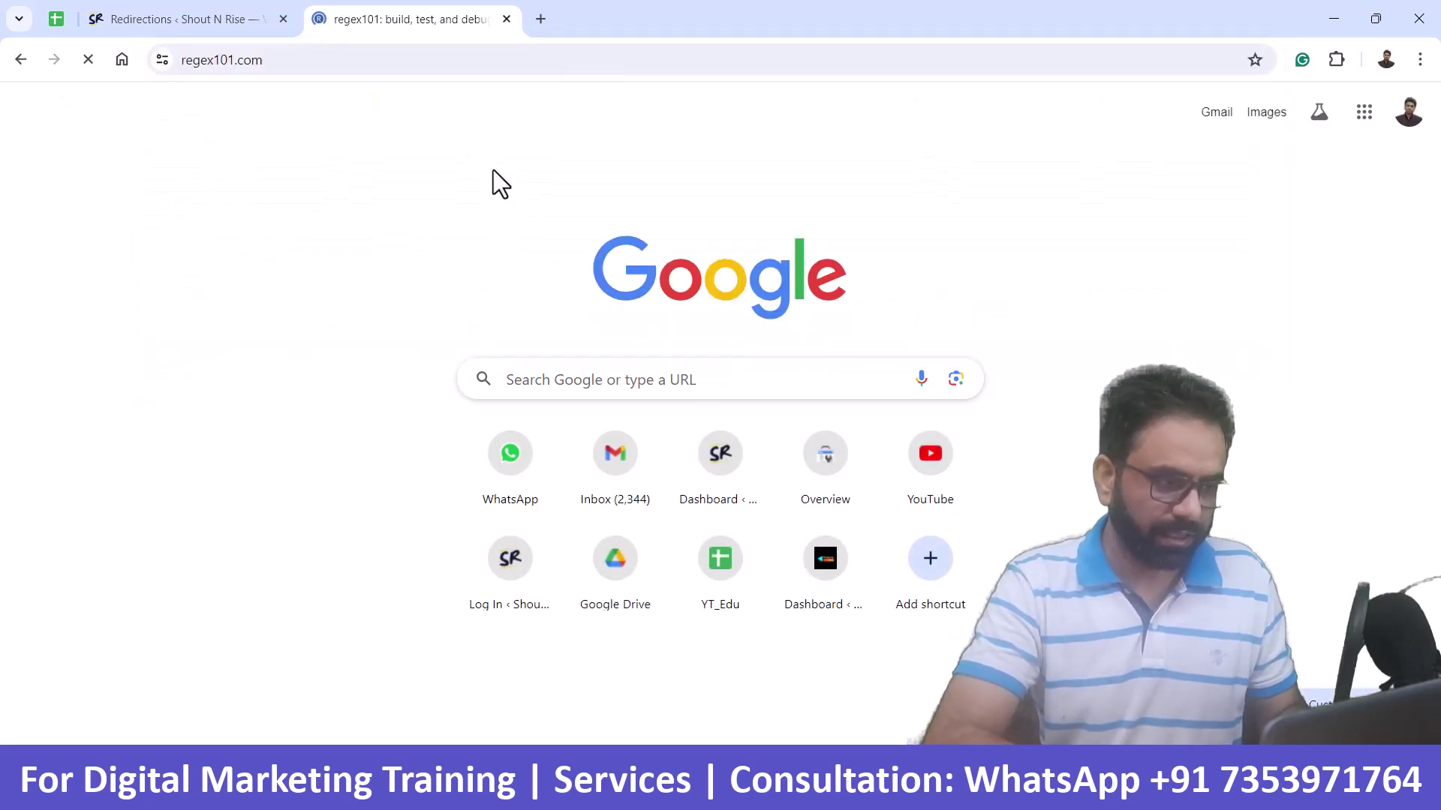
Step: Copy the ^m.*e$ pattern from the Redirections list into regex101's regular expression field and go back to the list
left_click(197, 18)
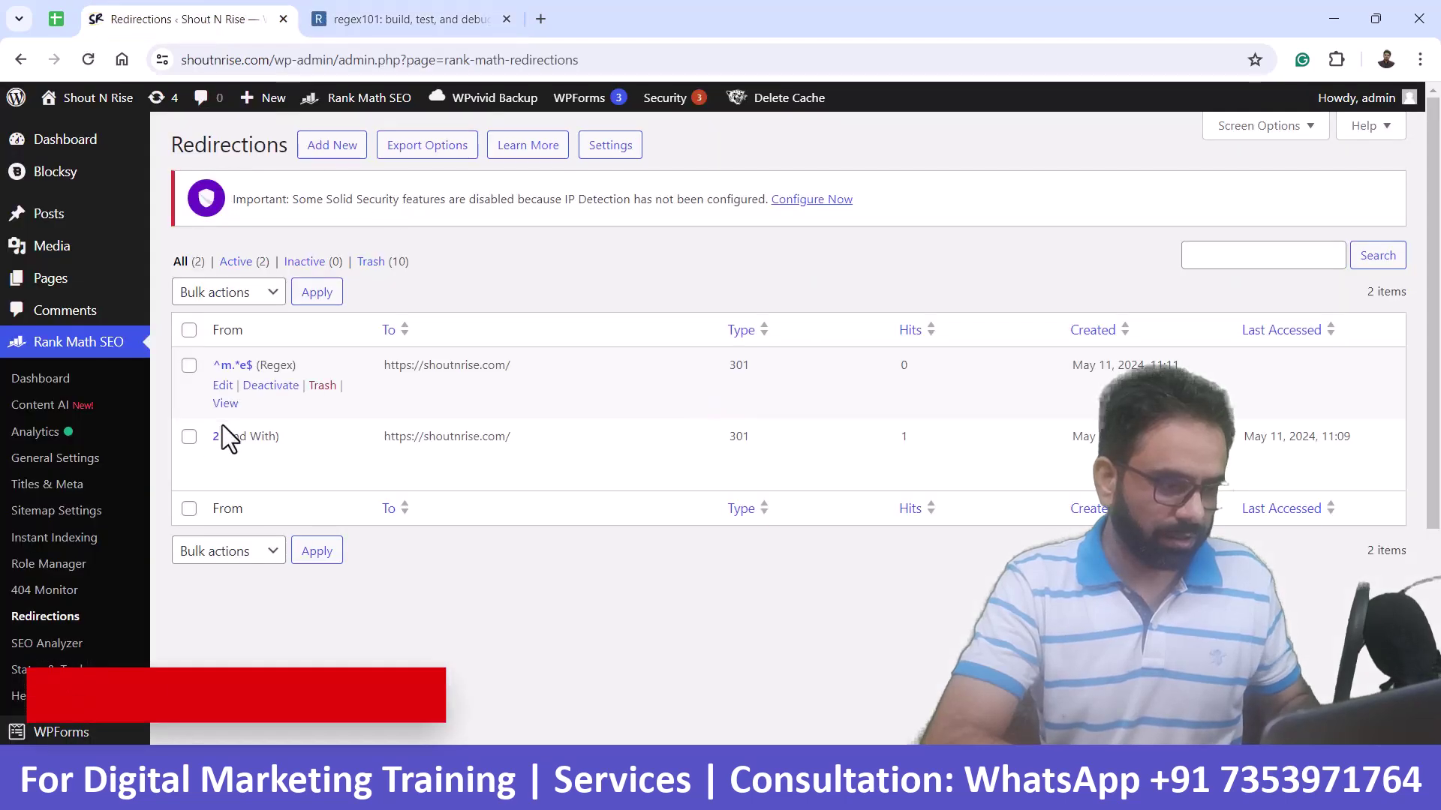
mouse_move(221, 365)
left_click_drag(214, 364, 256, 363)
key("ctrl+c")
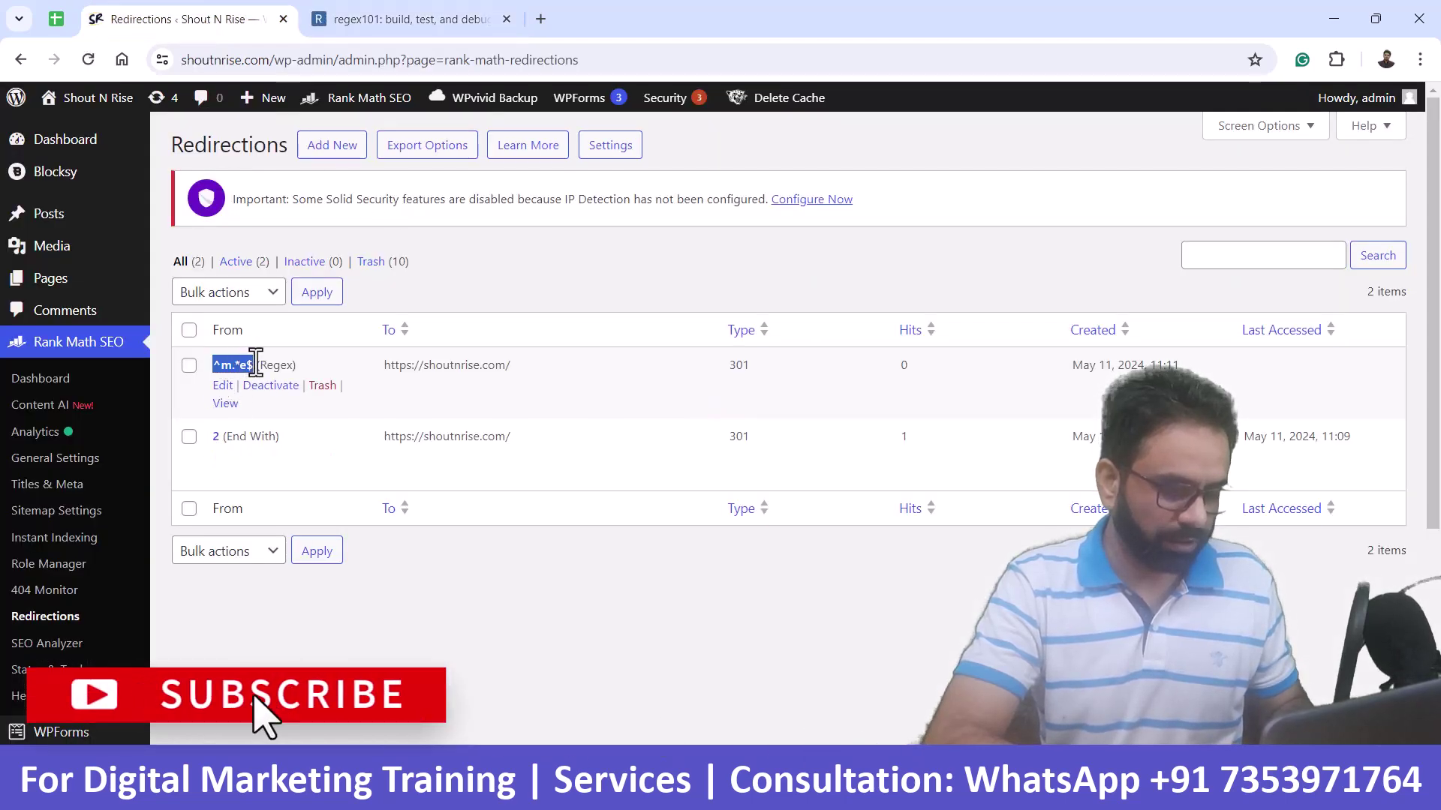
left_click(387, 15)
key("ctrl+v")
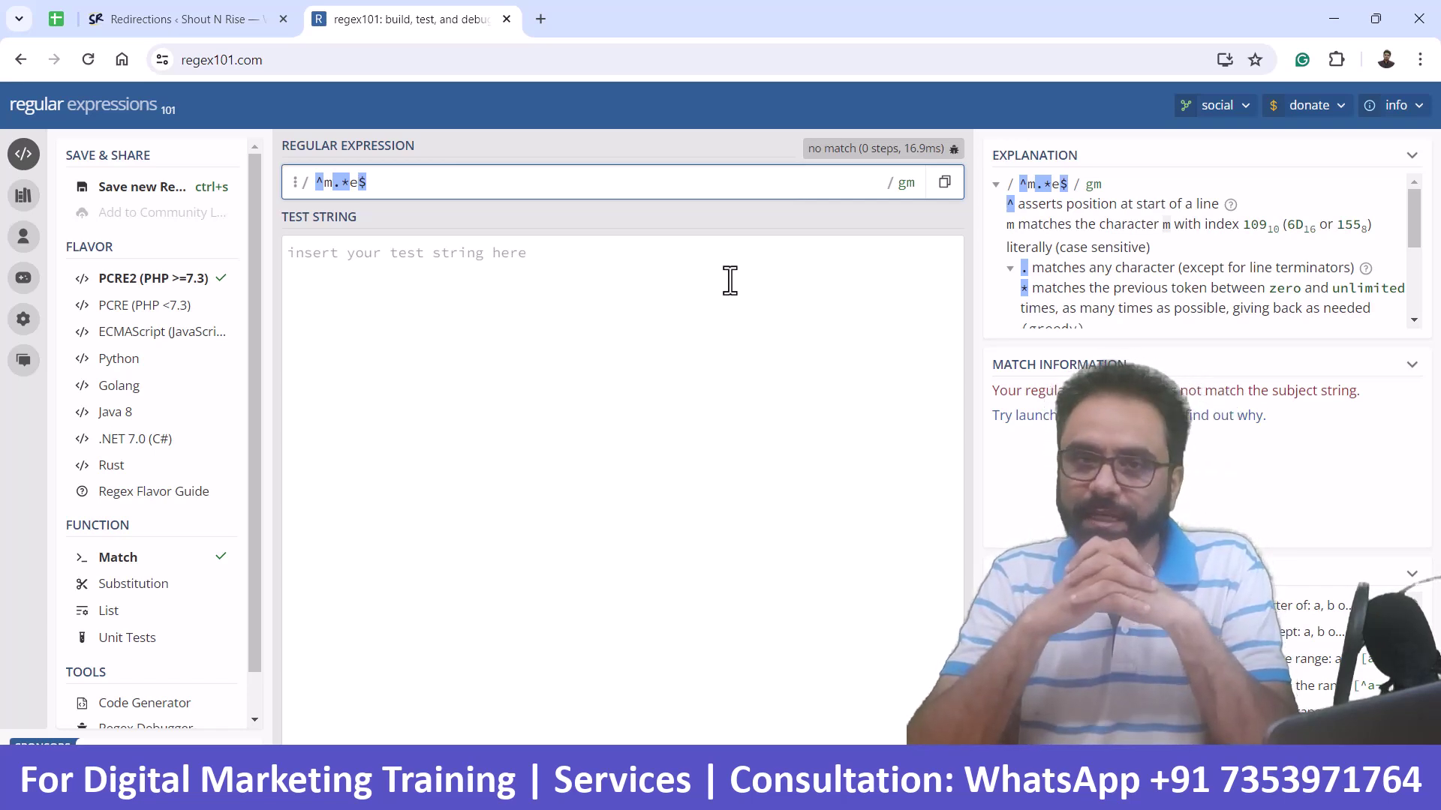
left_click(183, 16)
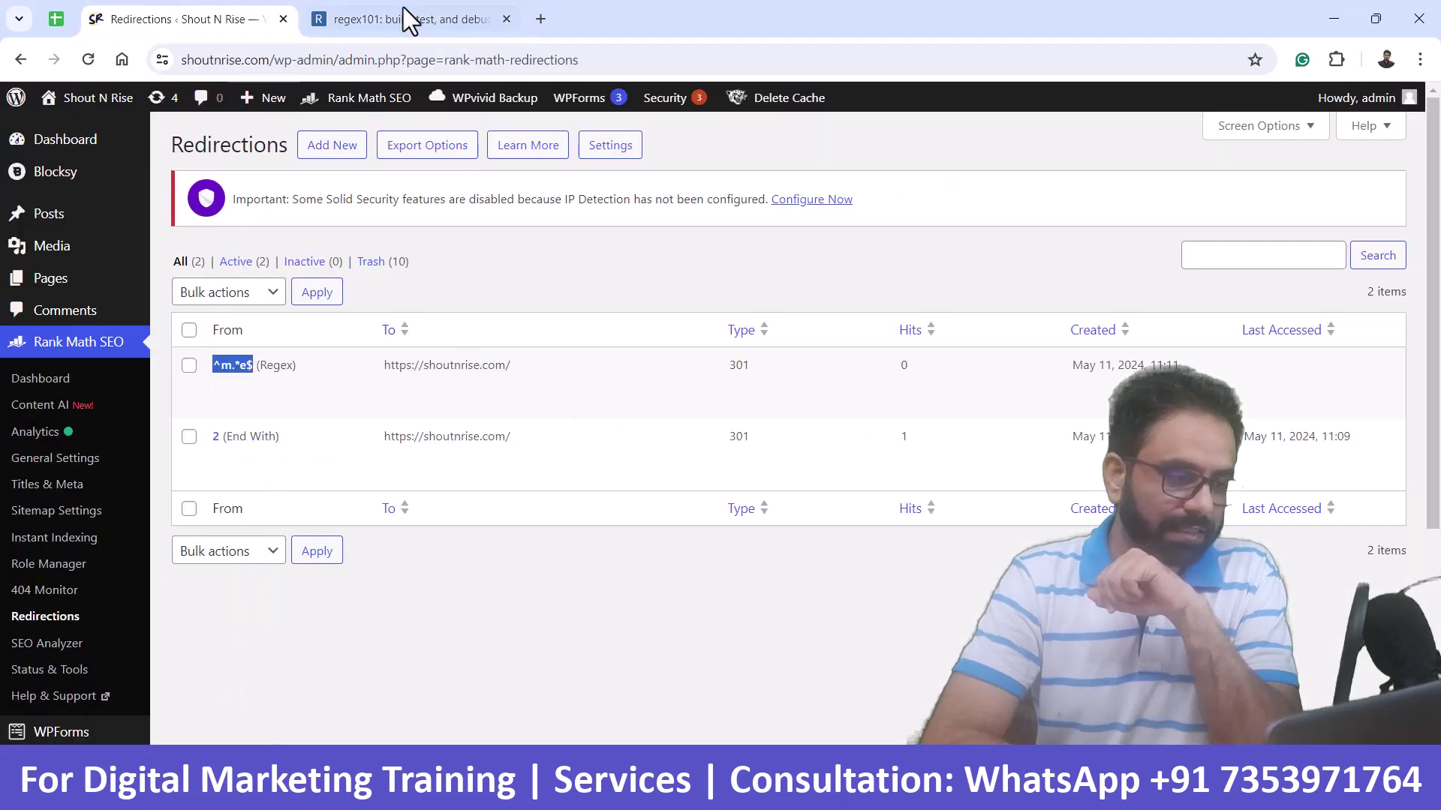